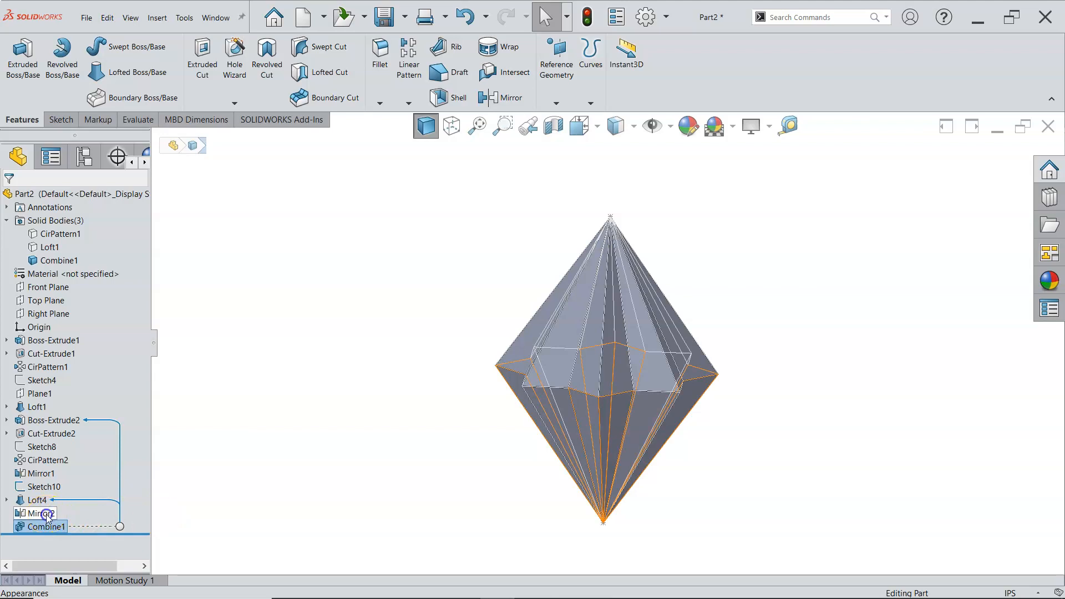
Roll the feature history back to just after Loft4, leaving out Mirror2 and Combine1.
left_click(58, 492)
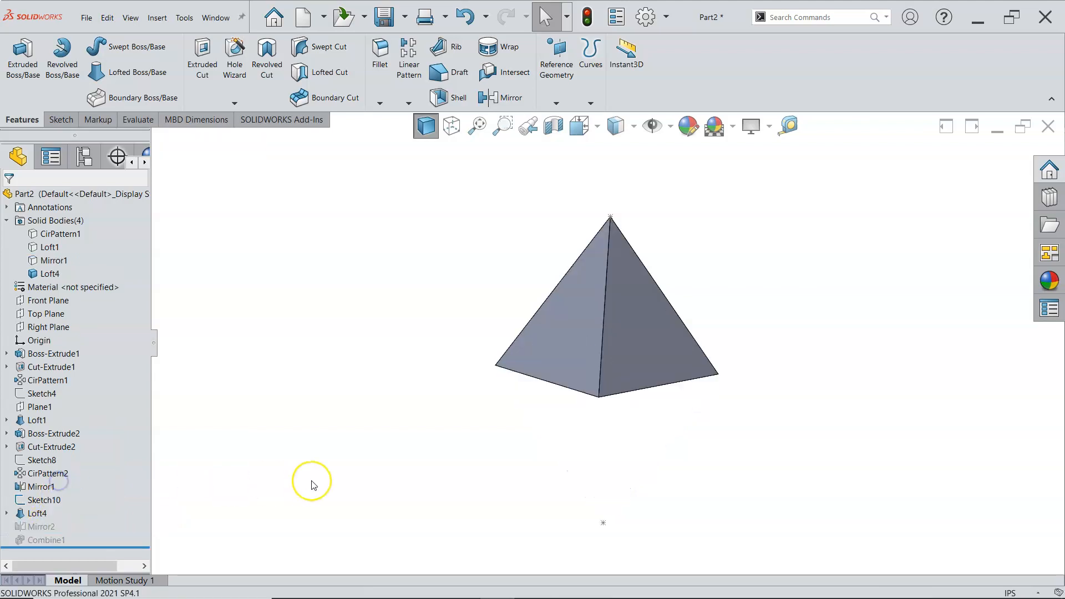
mouse_move(319, 487)
middle_mouse_down()
mouse_move(377, 502)
mouse_move(339, 486)
middle_mouse_up()
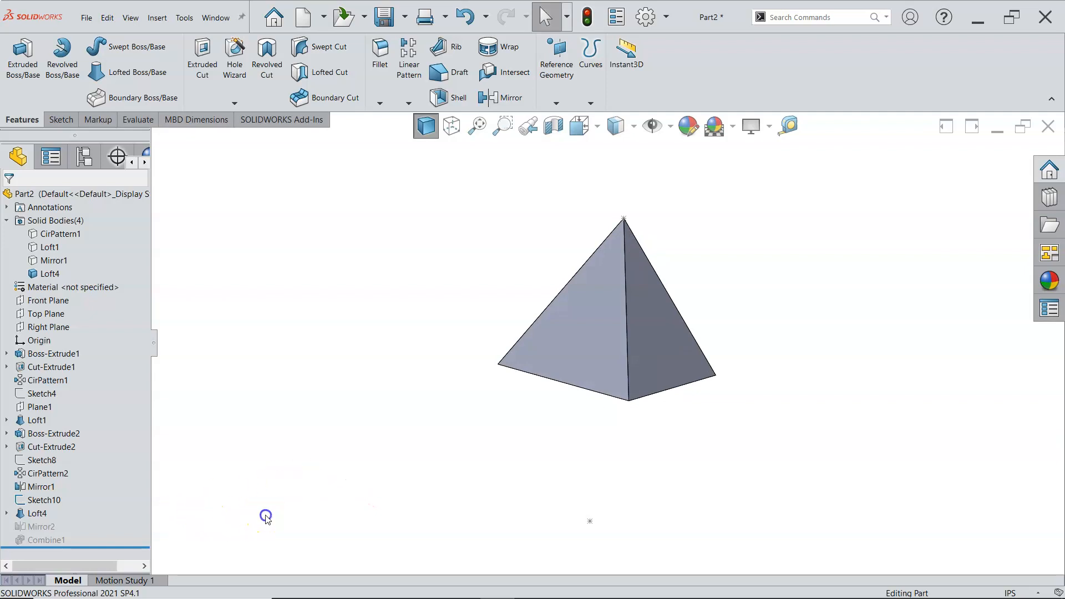
key("ctrl+1")
middle_click_drag(338, 430, 443, 461)
key("ctrl+1")
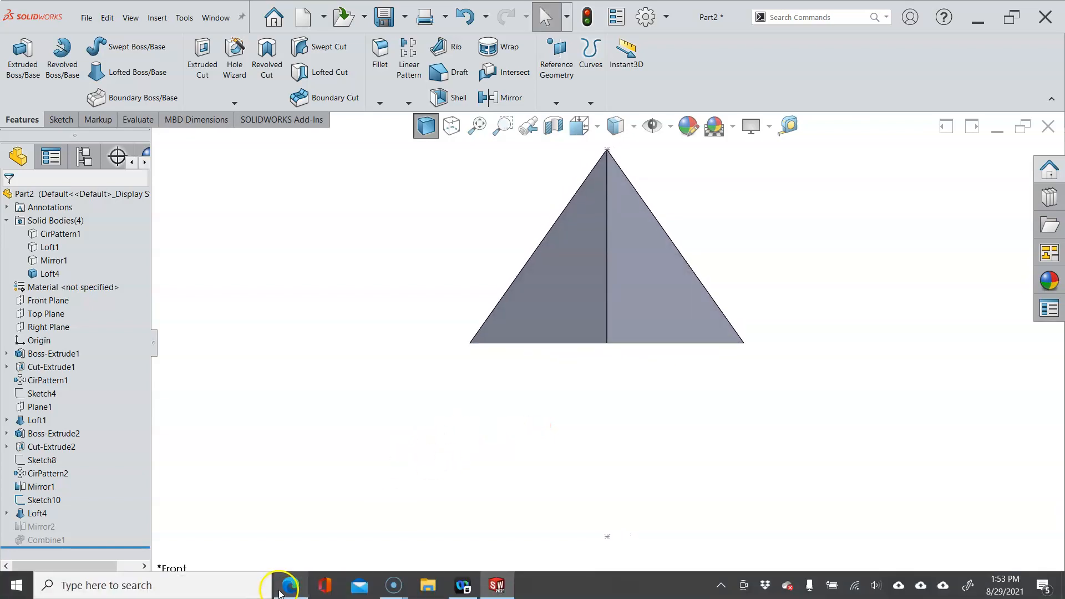
Switch to the Edge browser to examine the truncated right square pyramid in the solids figure, and return to SOLIDWORKS.
left_click(281, 590)
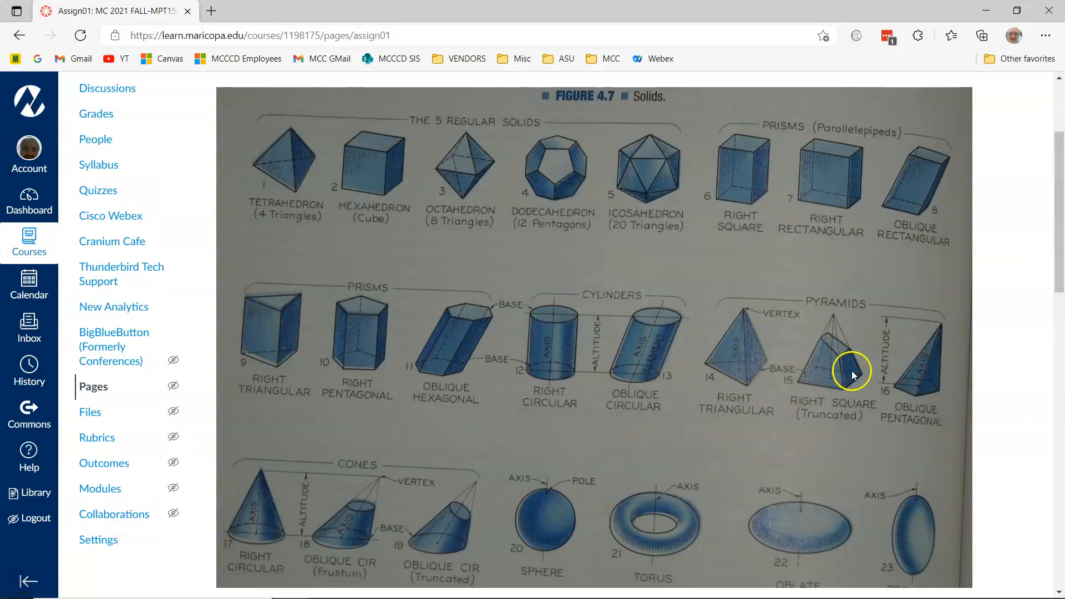
left_click(985, 11)
middle_click_drag(610, 265, 602, 295)
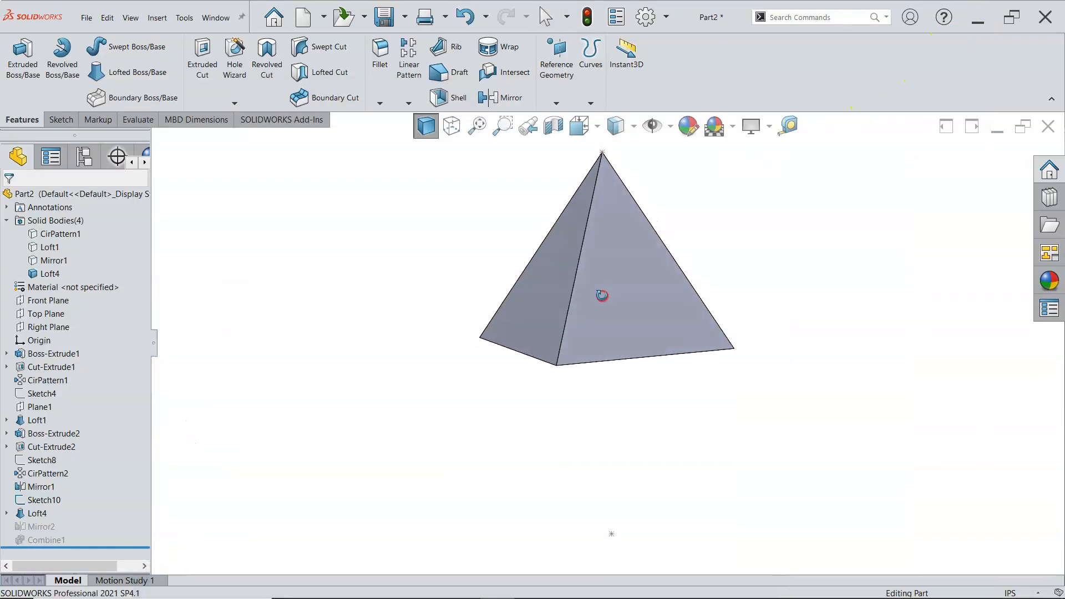
key("ctrl+1")
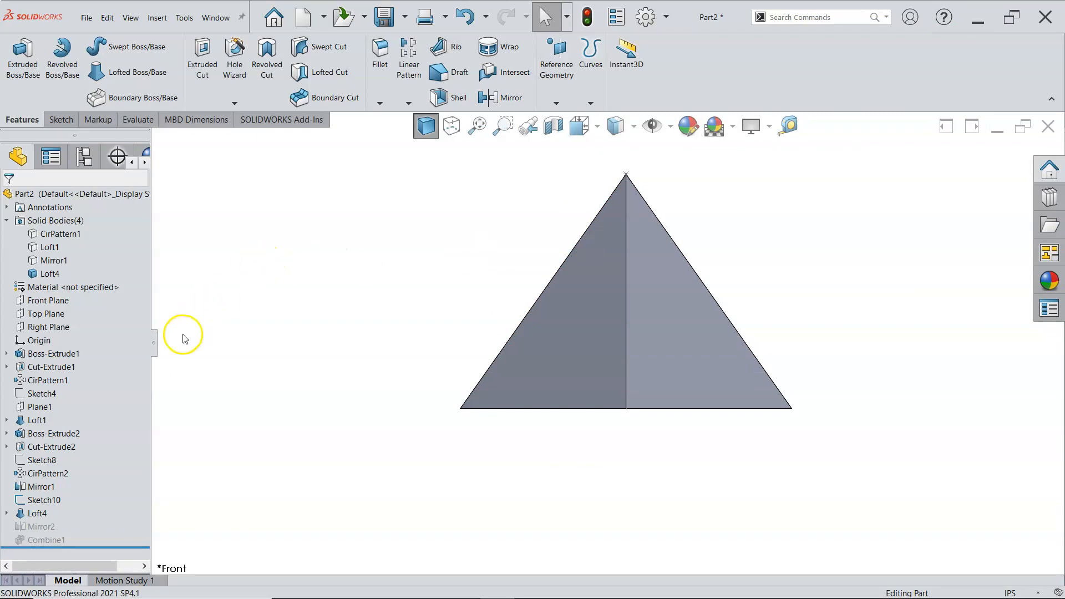
On the Front Plane, sketch a downward-sloping line about 3.31 in long between the pyramid's two outer edges.
left_click(61, 300)
left_click(178, 220)
left_click(87, 46)
mouse_move(548, 233)
left_mouse_down()
mouse_move(716, 267)
mouse_move(688, 276)
mouse_move(700, 282)
left_mouse_up()
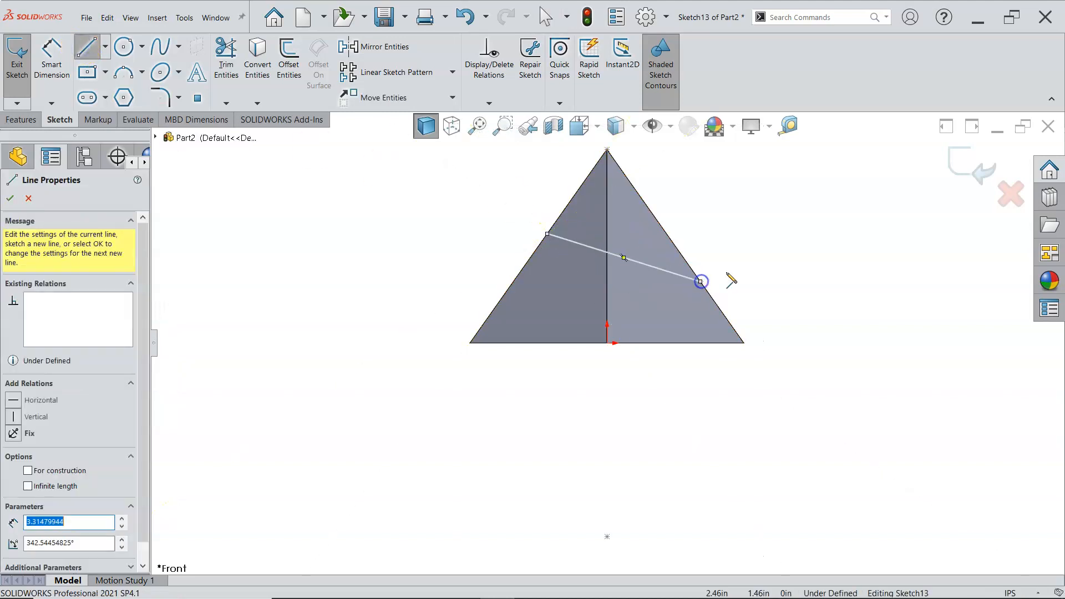
Dimension the angle between the sloping line and the pyramid's base edge as 20 degrees.
right_click(731, 280)
left_click(848, 246)
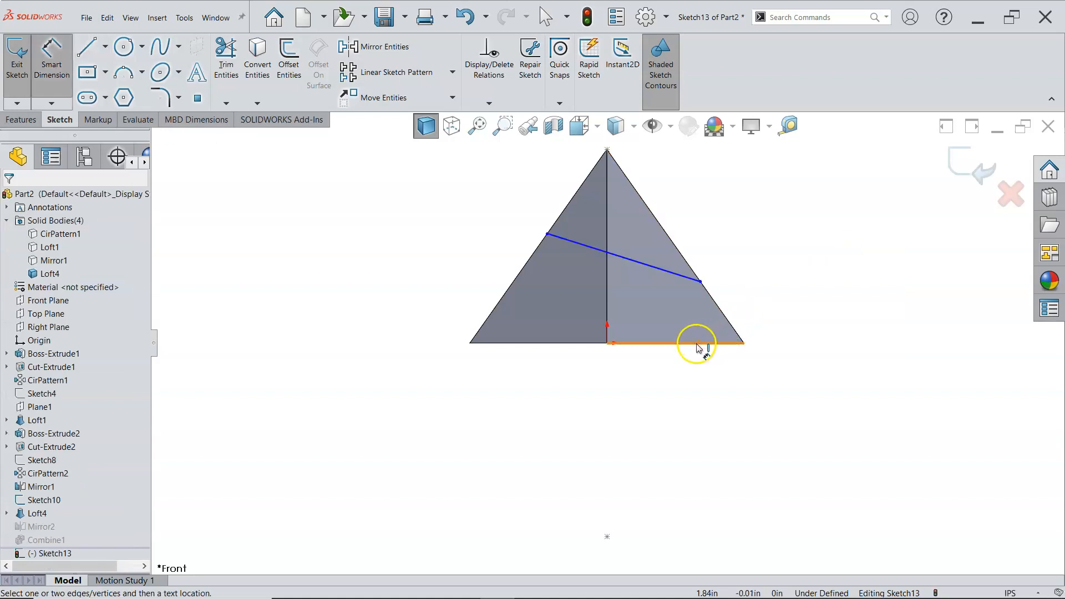
left_click(697, 345)
left_click(680, 276)
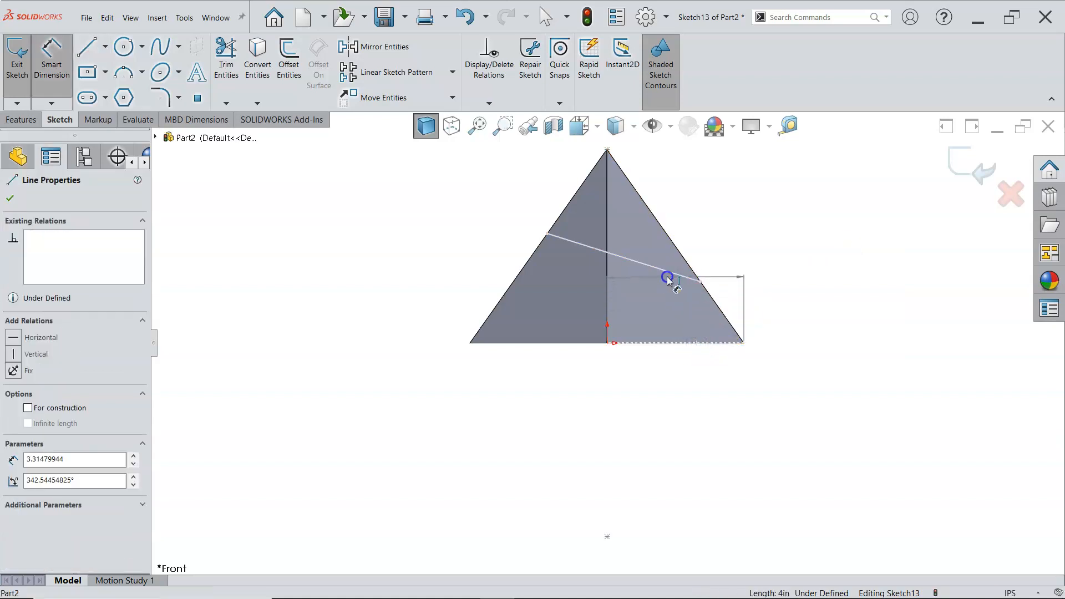
left_click(435, 281)
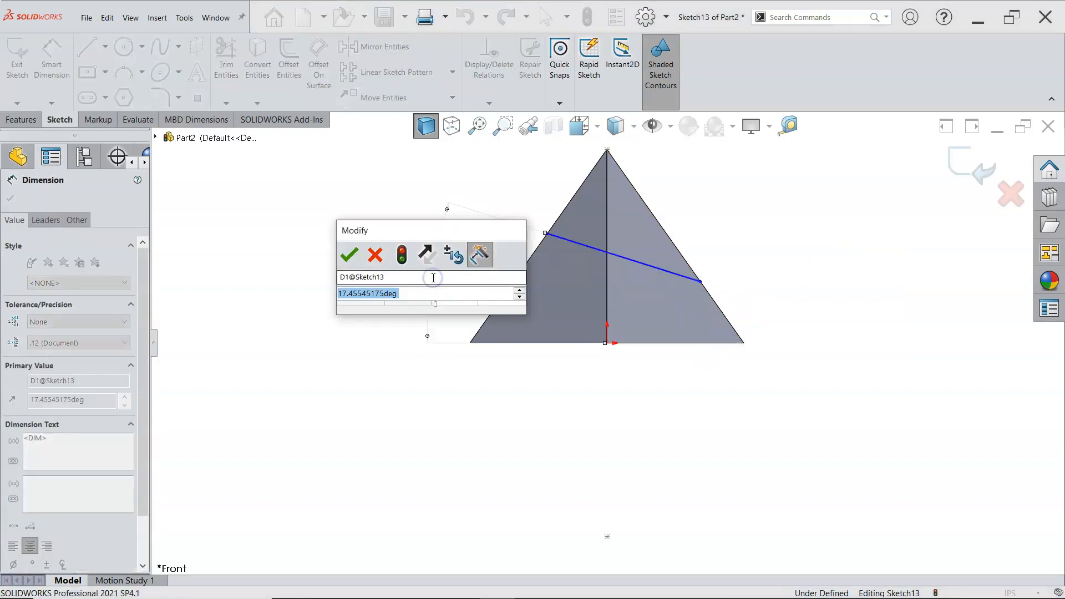
type("20")
key("Return")
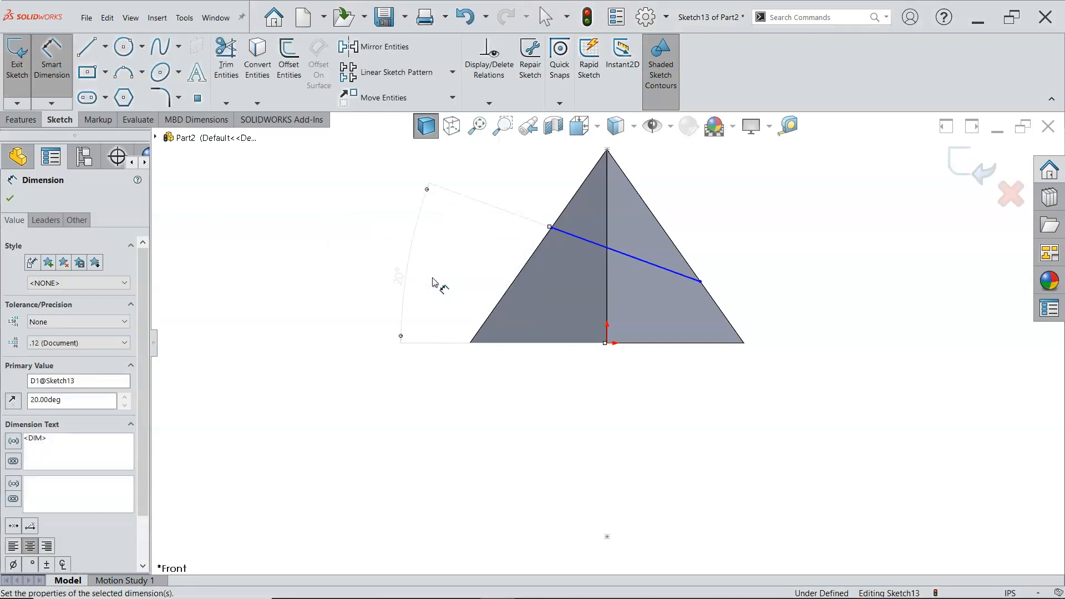
Dimension the height of the sloping line's lower endpoint above the base edge as 1 in.
left_click(704, 344)
left_click(700, 281)
left_click(783, 315)
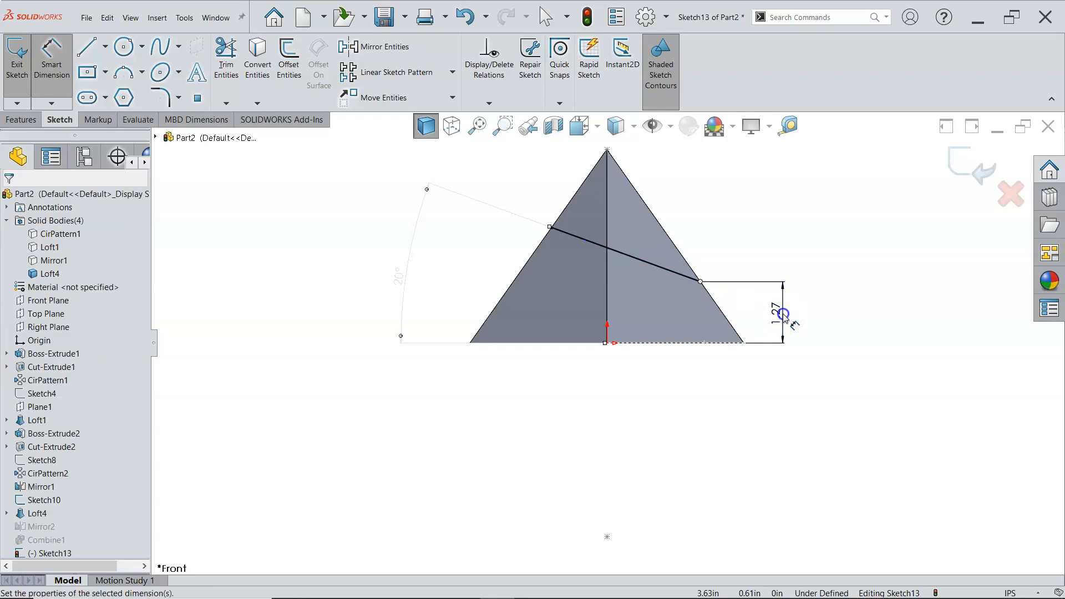
type("1")
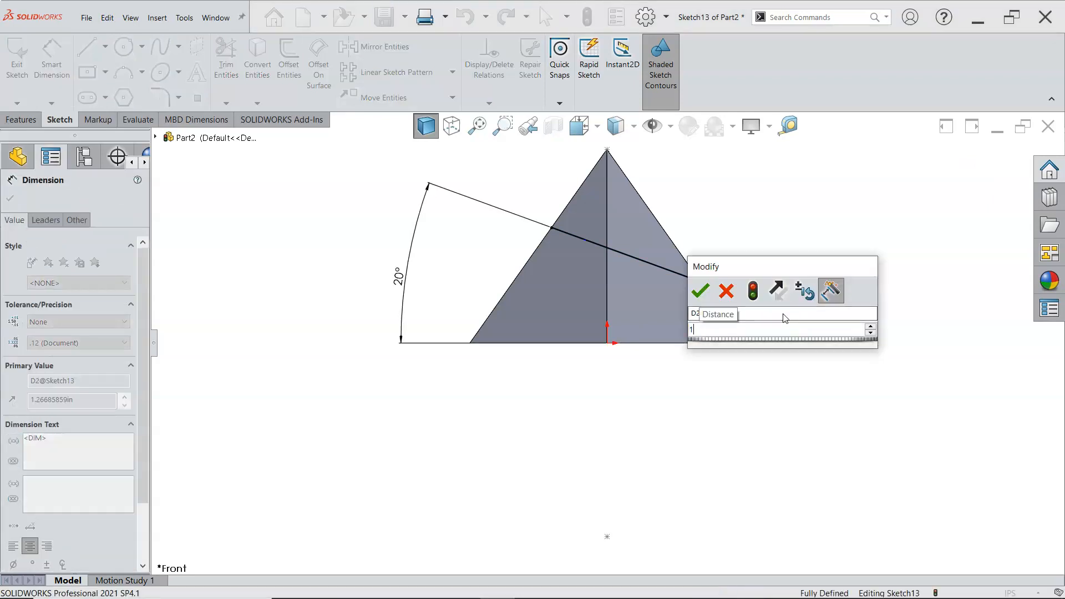
key("Return")
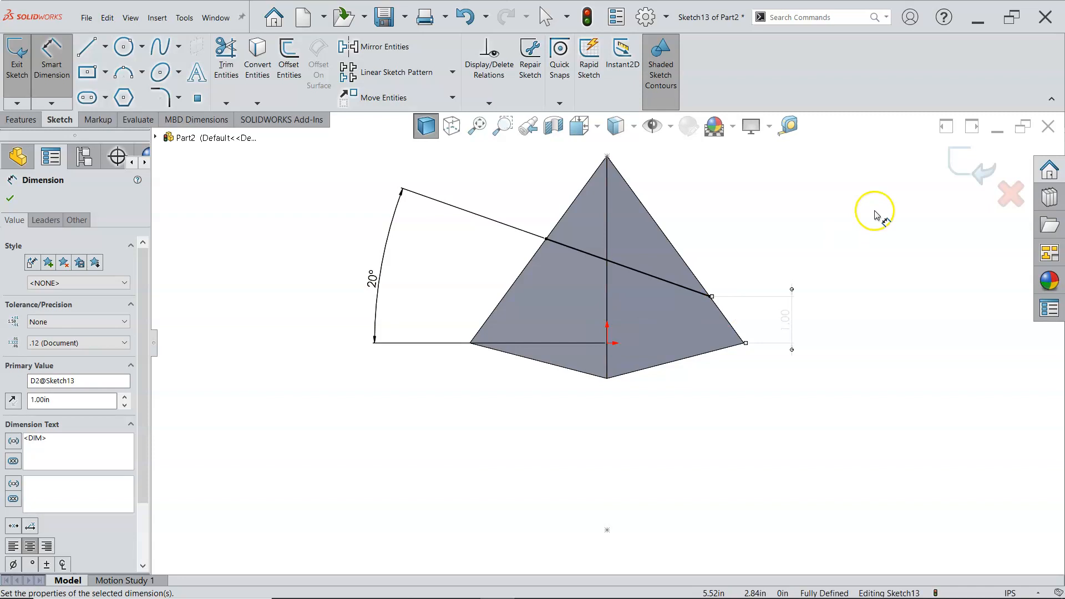
right_click(782, 212)
left_click(820, 246)
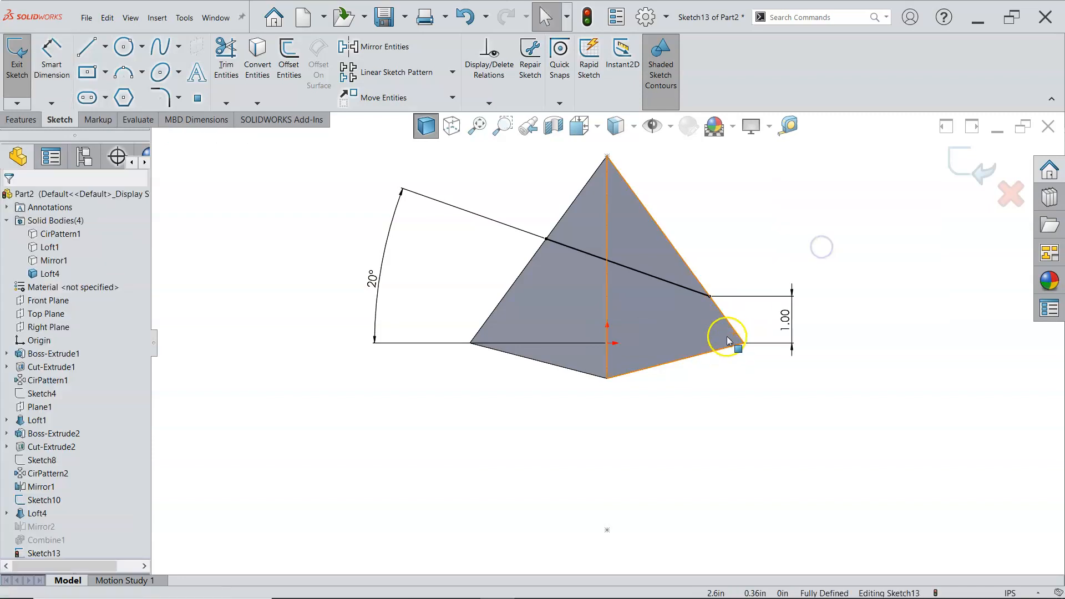
Truncate the pyramid above the sloping line with an Extruded Cut set to Through All - Both.
left_click(20, 119)
left_click(203, 64)
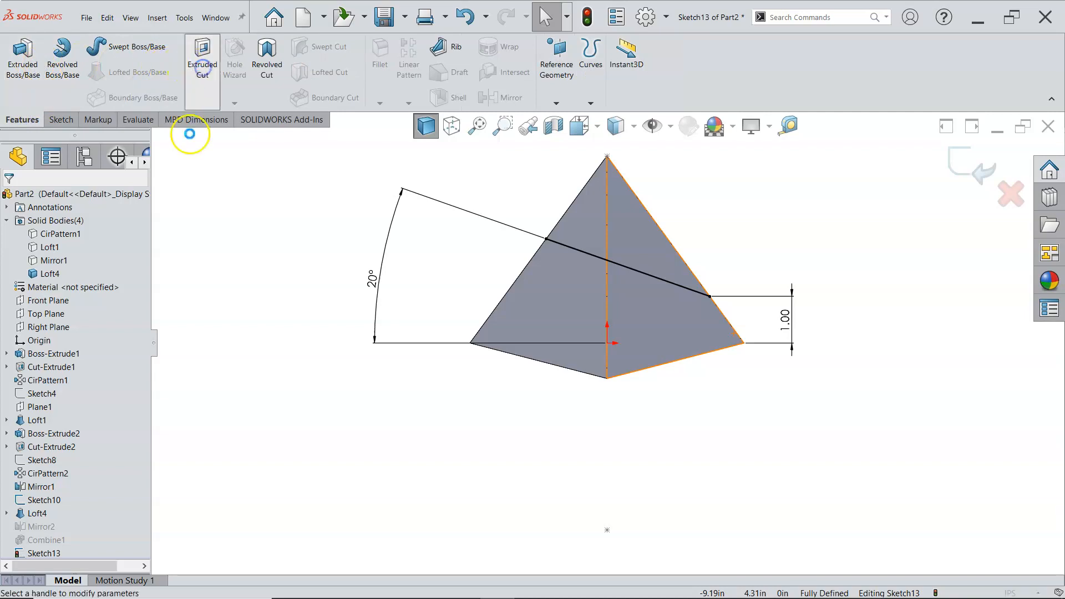
left_click(86, 273)
left_click(66, 305)
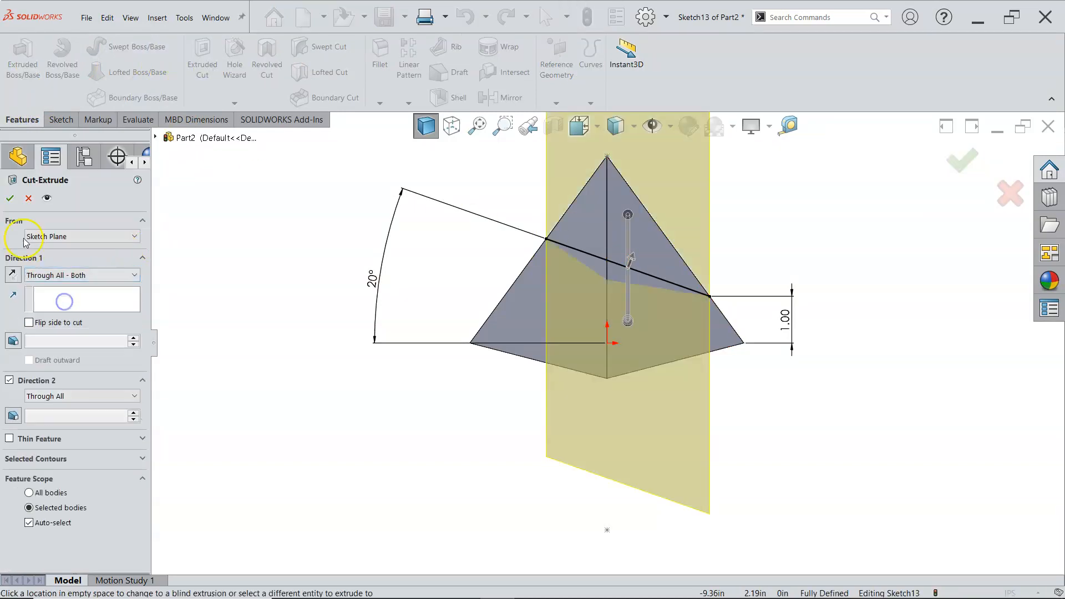
left_click(10, 198)
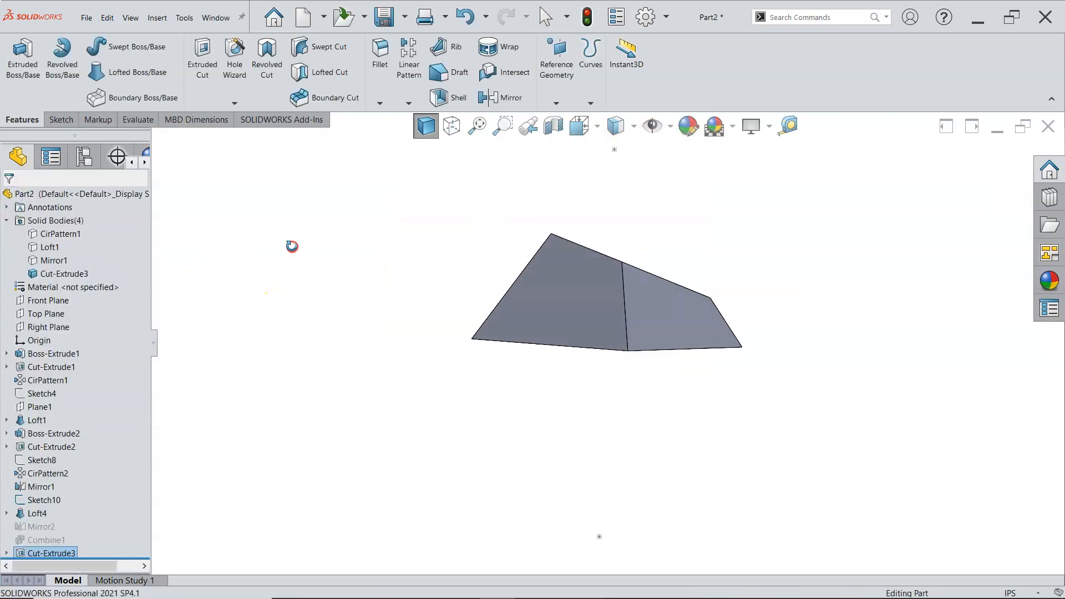
middle_click_drag(232, 232, 366, 245)
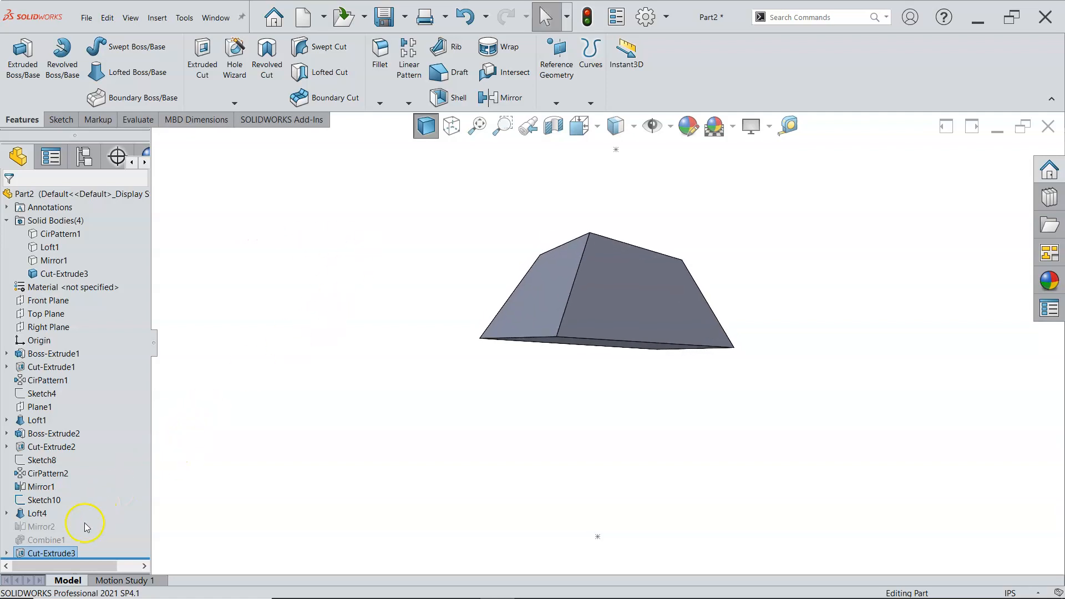
Roll the feature history back to before the Cut-Extrude3 feature and show the front view of the whole pyramid.
right_click(52, 553)
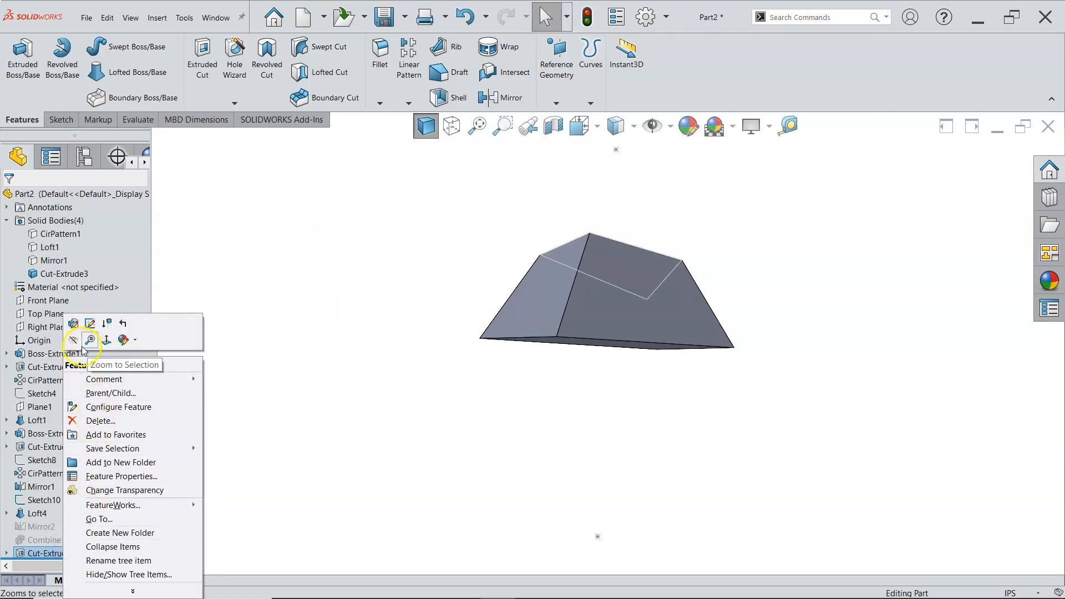
left_click(107, 323)
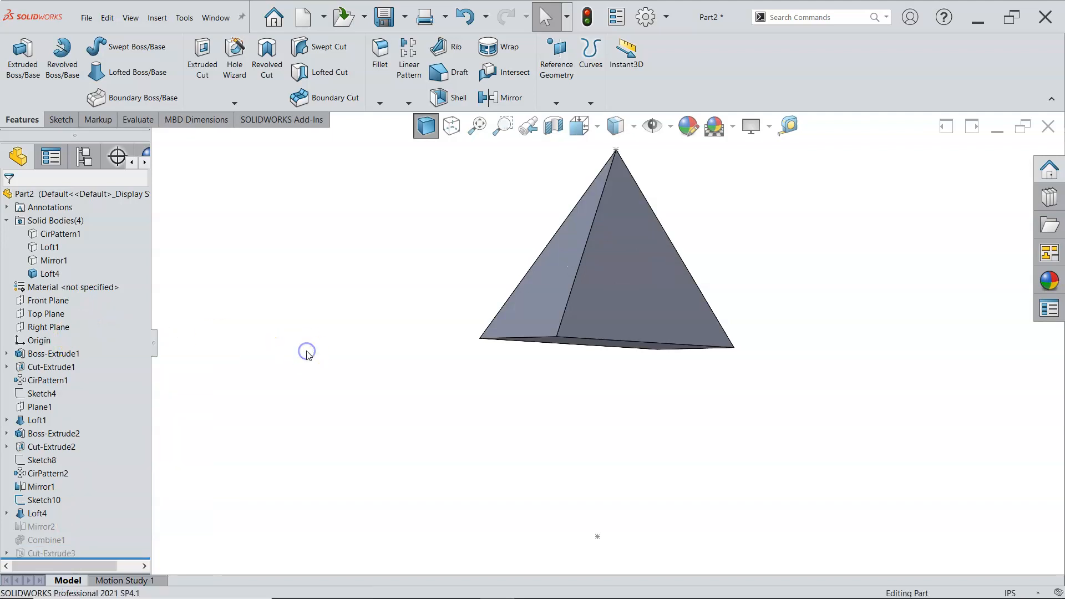
key("ctrl+1")
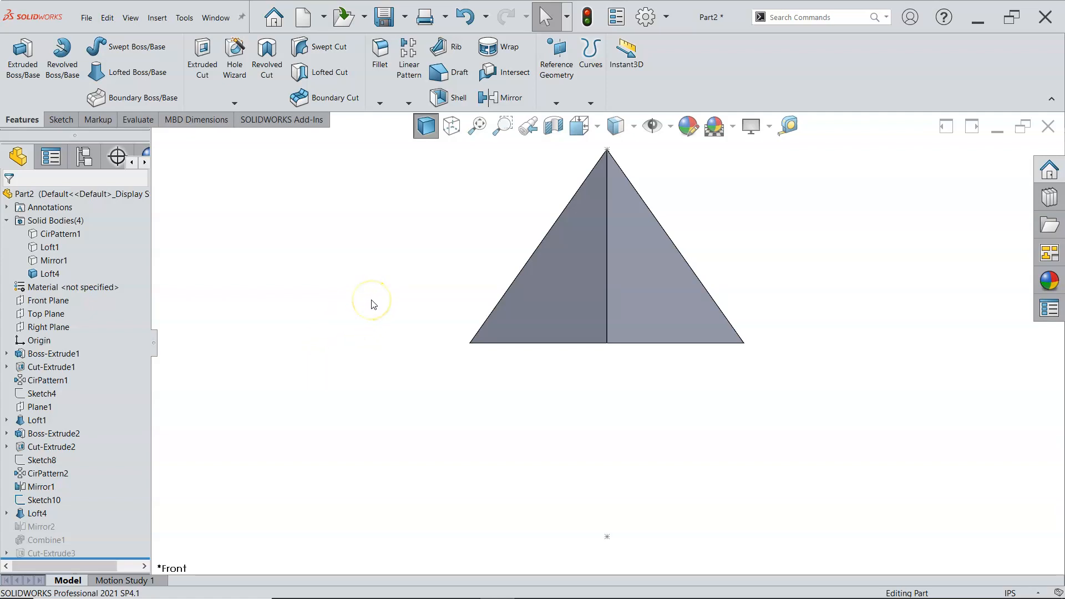
Start a sketch on the pyramid's front-left face and draw a line about 2.93 in long between the face's two sloping edges.
left_click(574, 258)
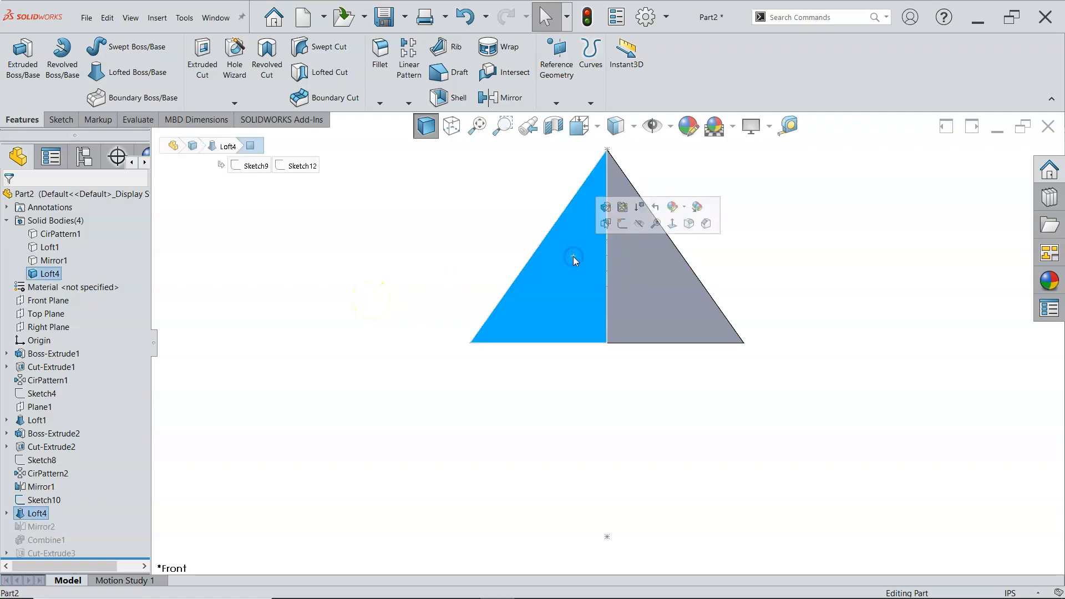
left_click(622, 224)
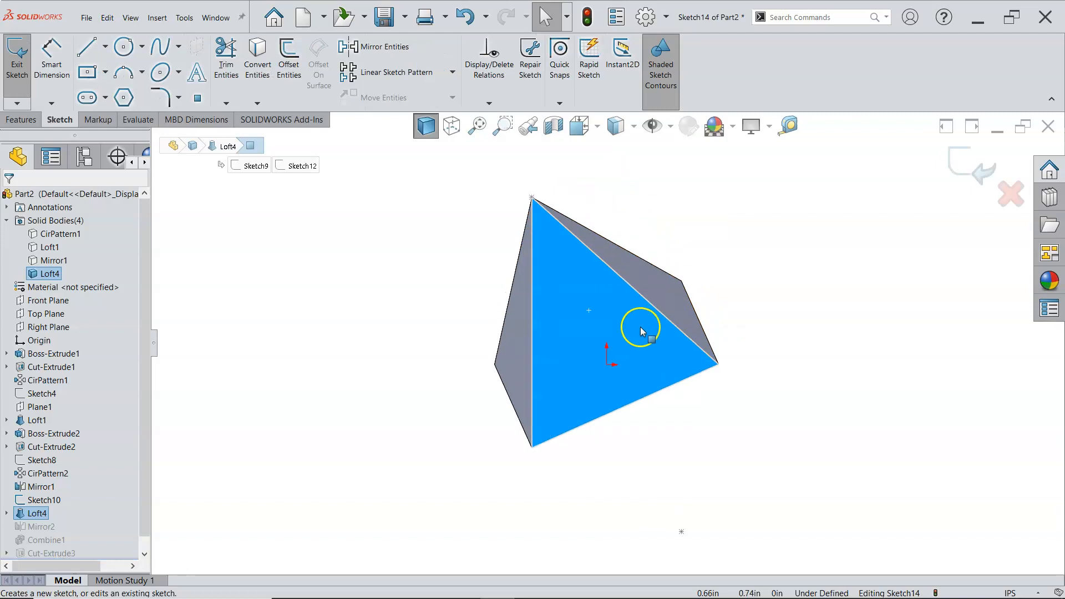
left_click(87, 47)
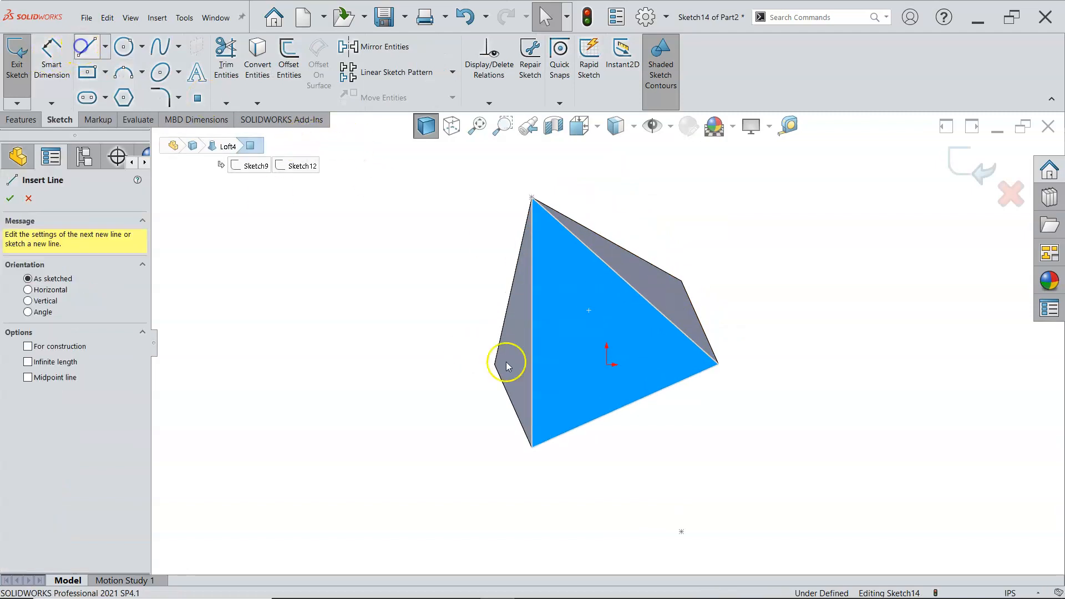
left_click(532, 342)
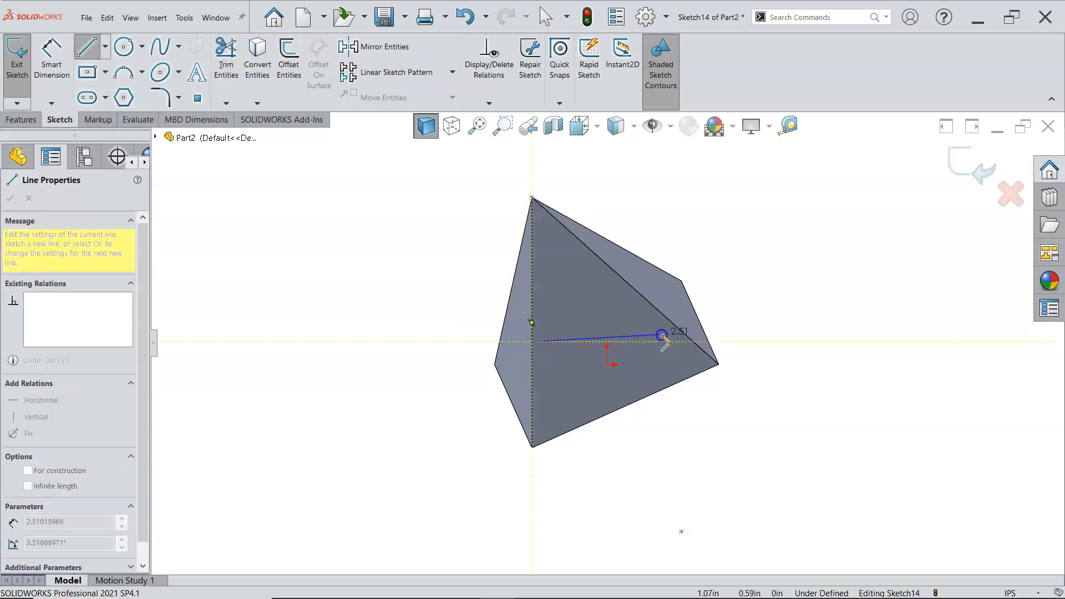
left_click_drag(679, 333, 681, 331)
right_click(762, 313)
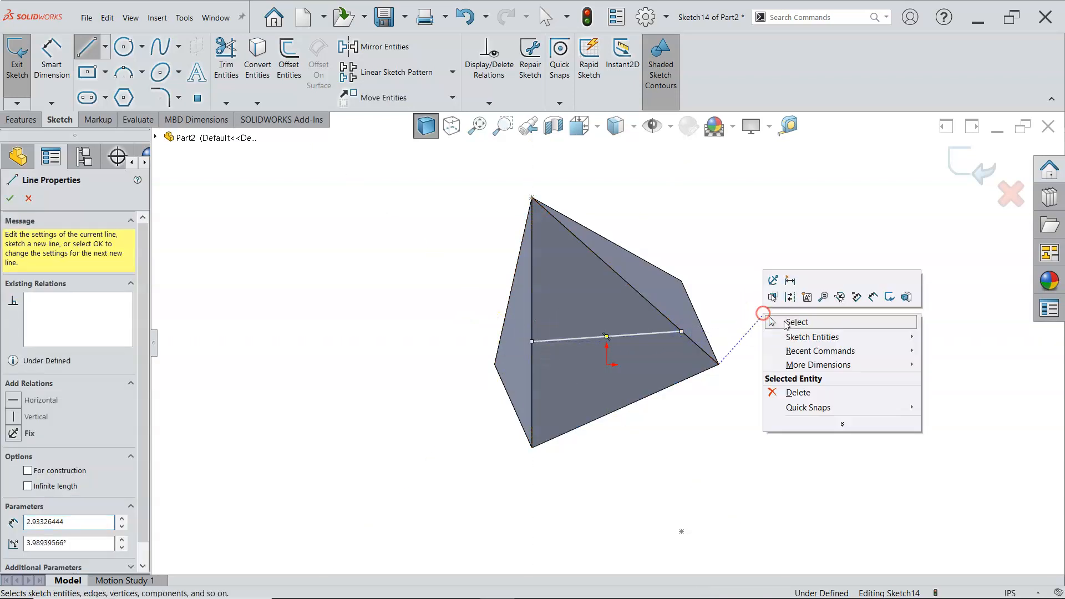
left_click(788, 320)
Dimension the distance from the new line's right endpoint to the face's base edge as 1 in.
scroll(718, 361, "down", 2)
right_click(754, 325)
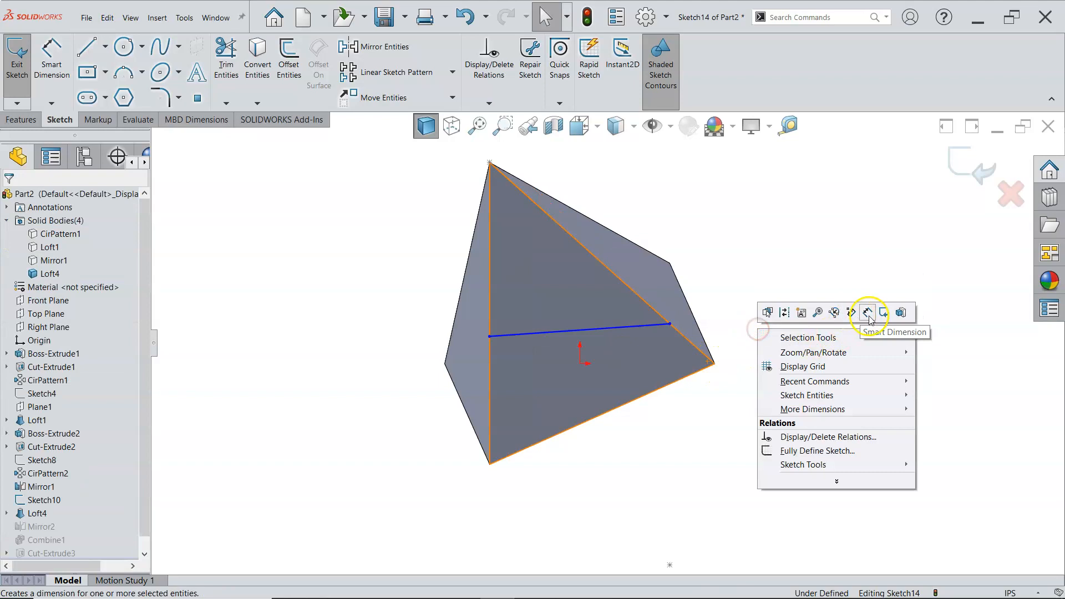
left_click(869, 317)
left_click(695, 380)
left_click(670, 323)
left_click(747, 321)
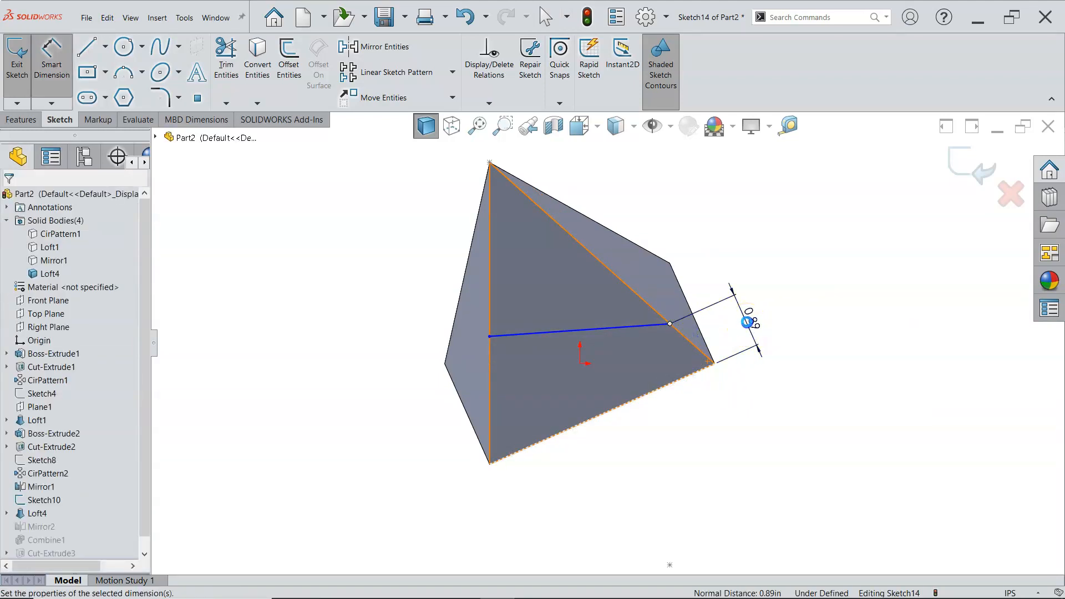
key("Escape")
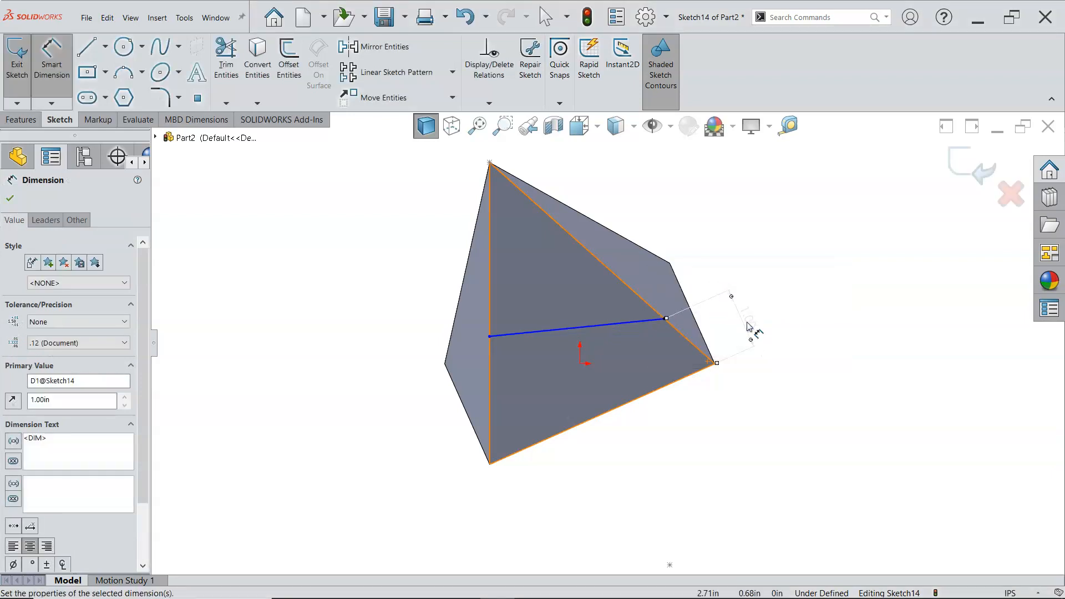
Dimension the angle between the new line and the face's base edge as 30 degrees.
left_click(568, 334)
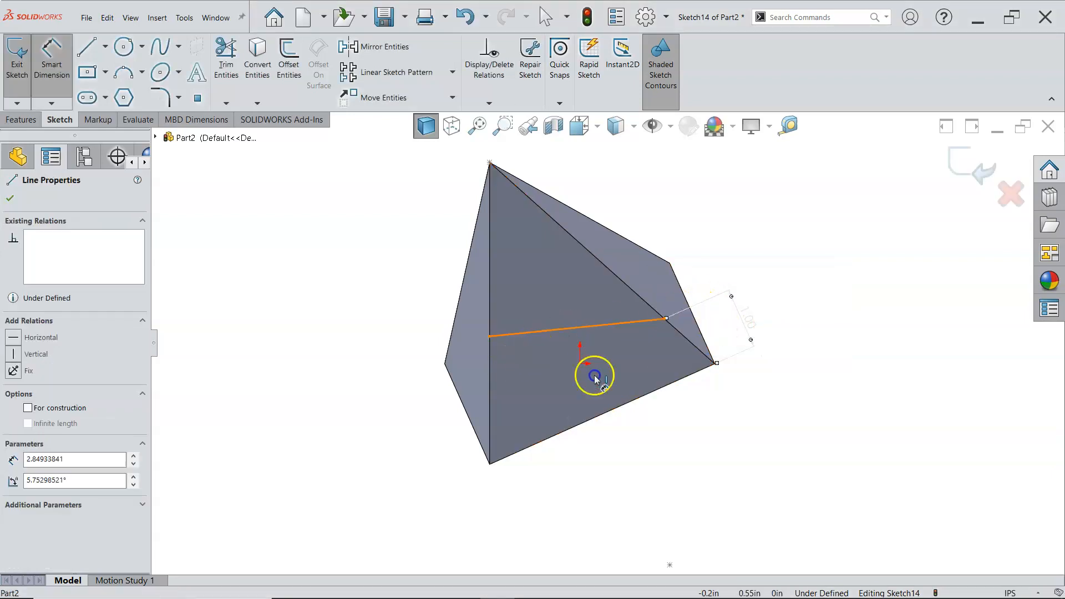
left_click(610, 407)
left_click(376, 408)
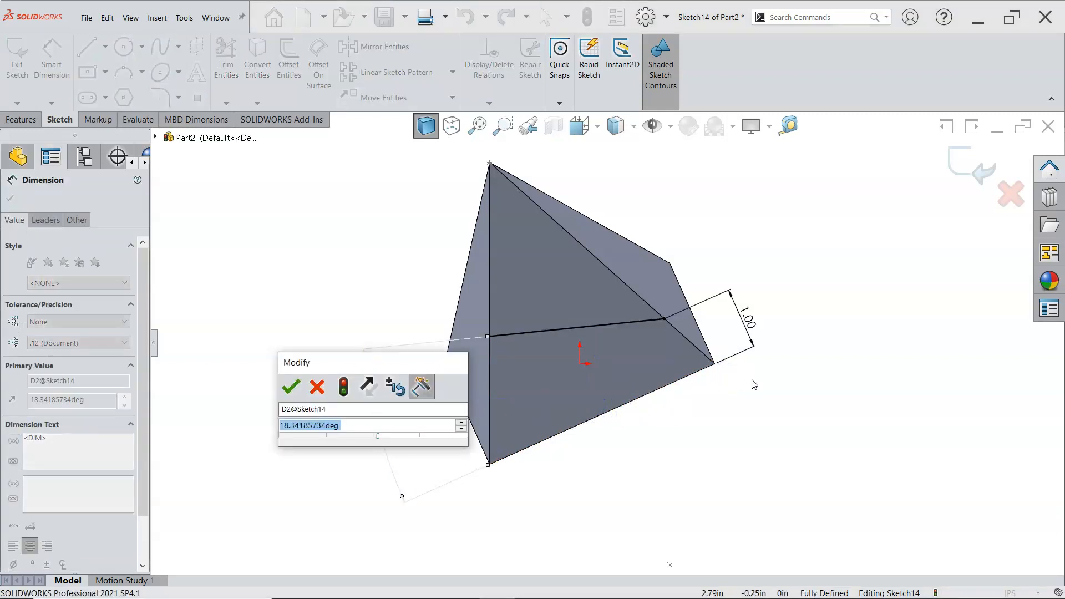
type("30")
key("Return")
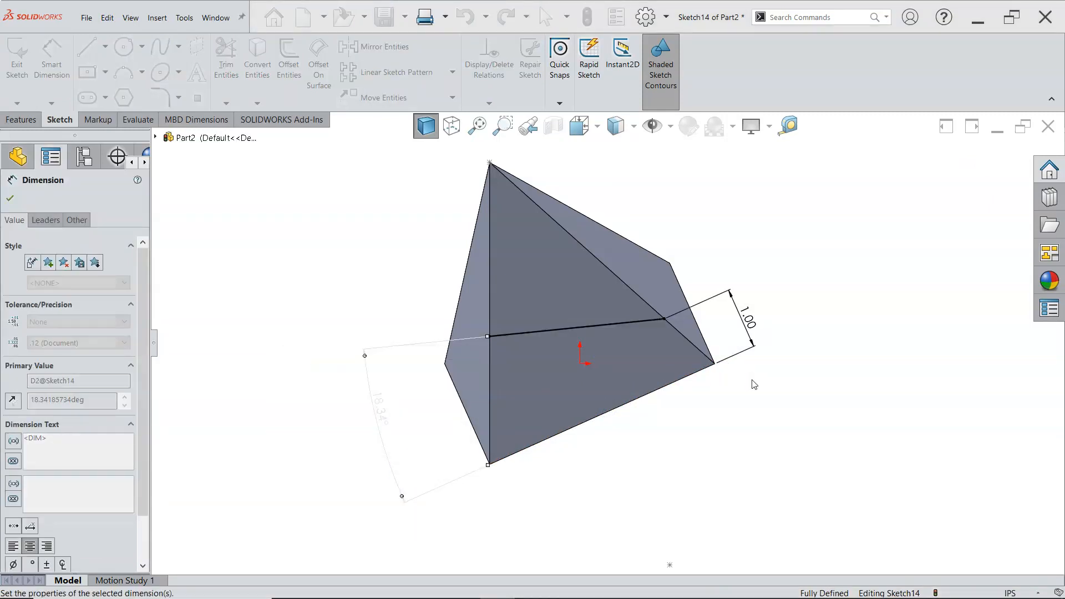
middle_click_drag(749, 404, 806, 257)
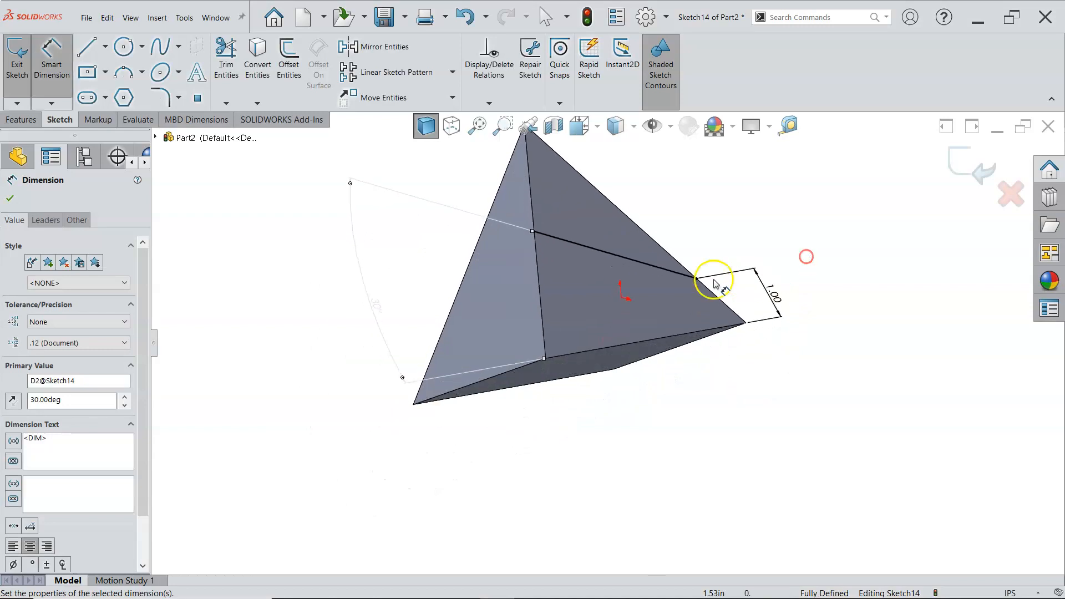
middle_click_drag(643, 304, 822, 368)
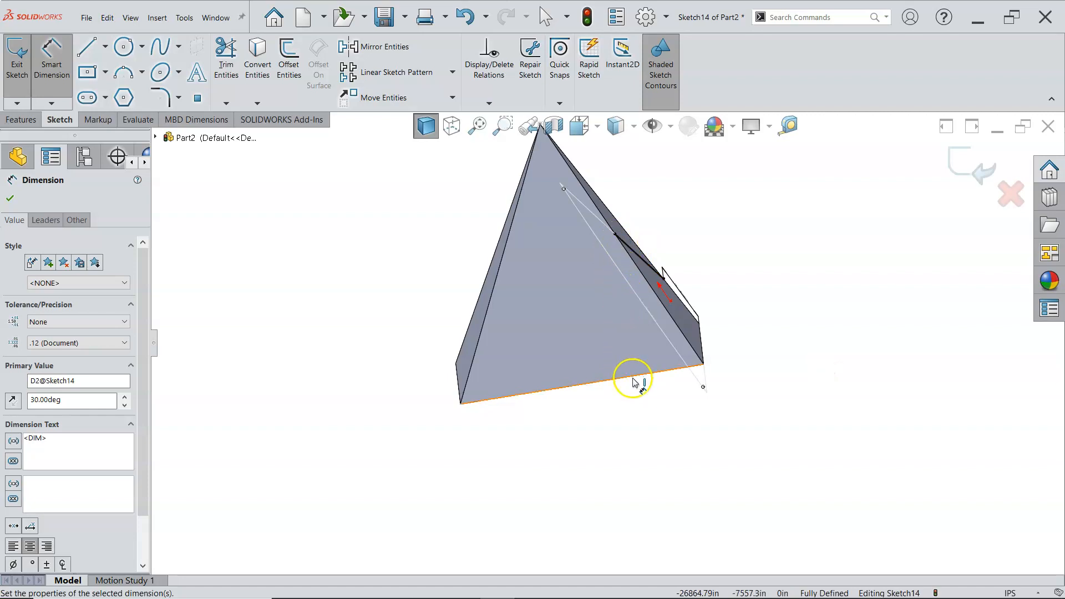
Try an Extruded Cut of the pyramid along the angled face line with the Through All end condition.
middle_click_drag(723, 365, 657, 422)
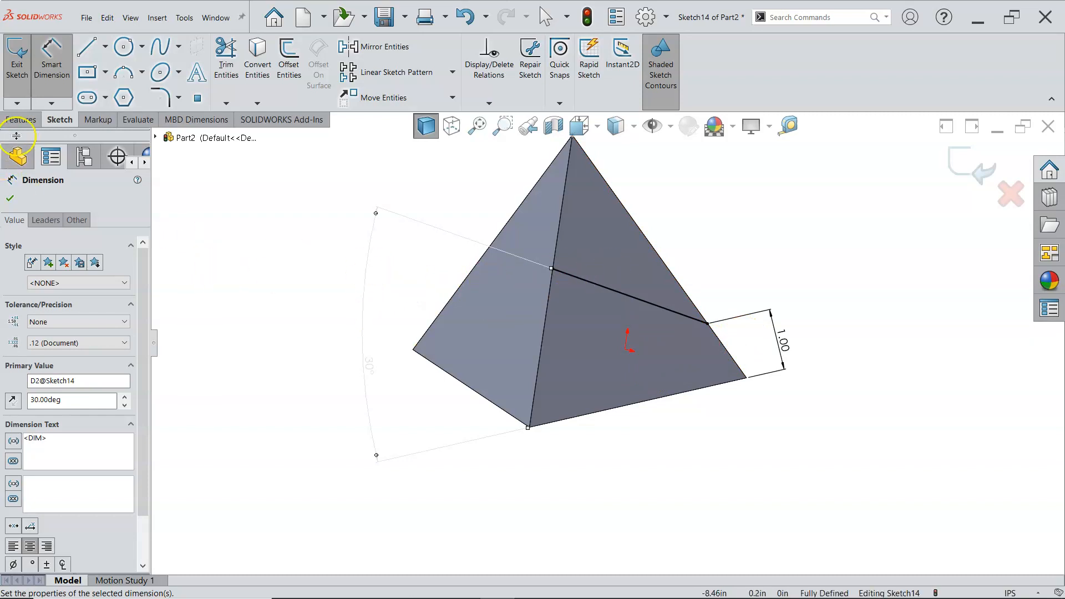
left_click(23, 119)
left_click(203, 58)
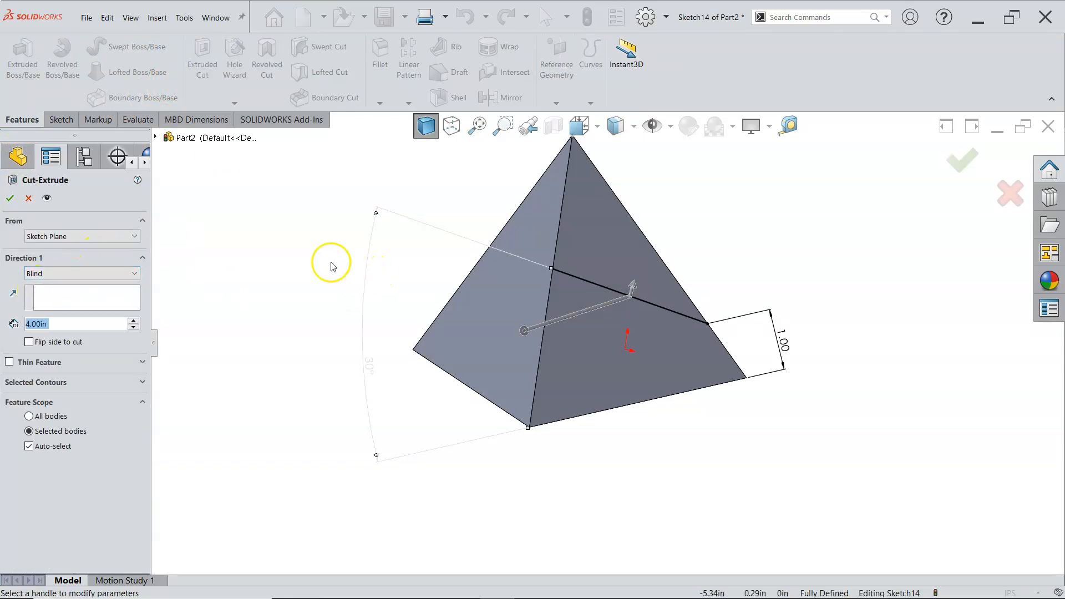
left_click(107, 274)
left_click(91, 294)
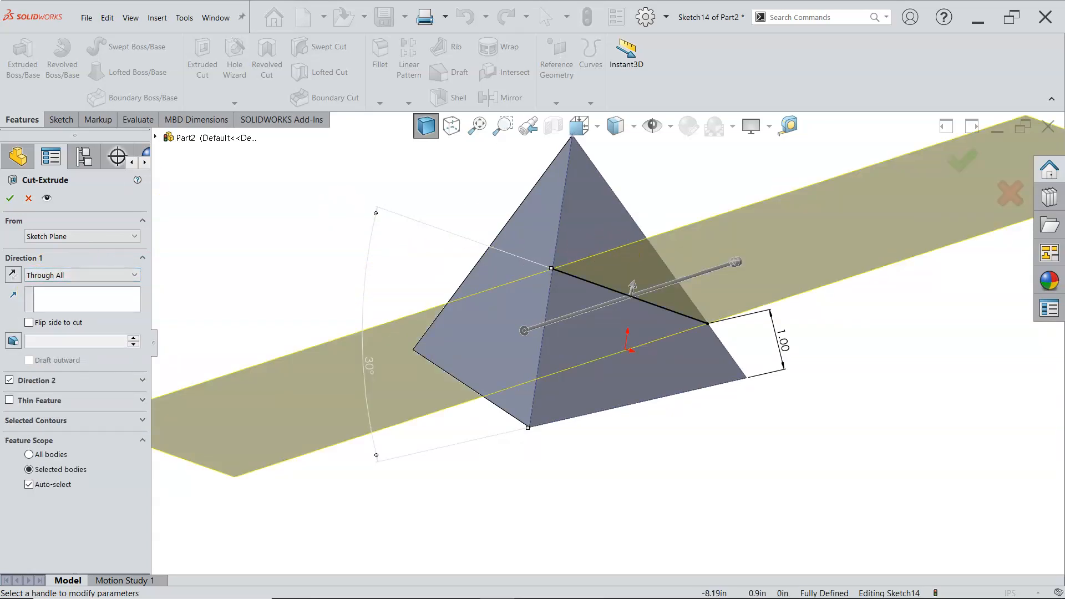
left_click(8, 197)
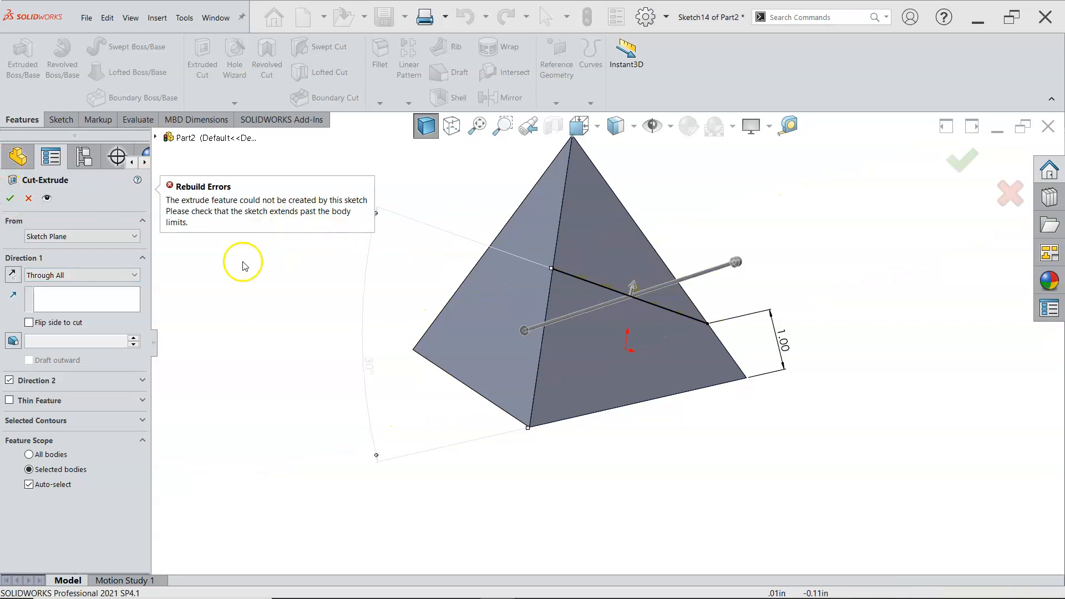
Try the same cut with the end condition set to Through All - Both.
middle_click_drag(271, 285, 219, 321)
left_click(78, 275)
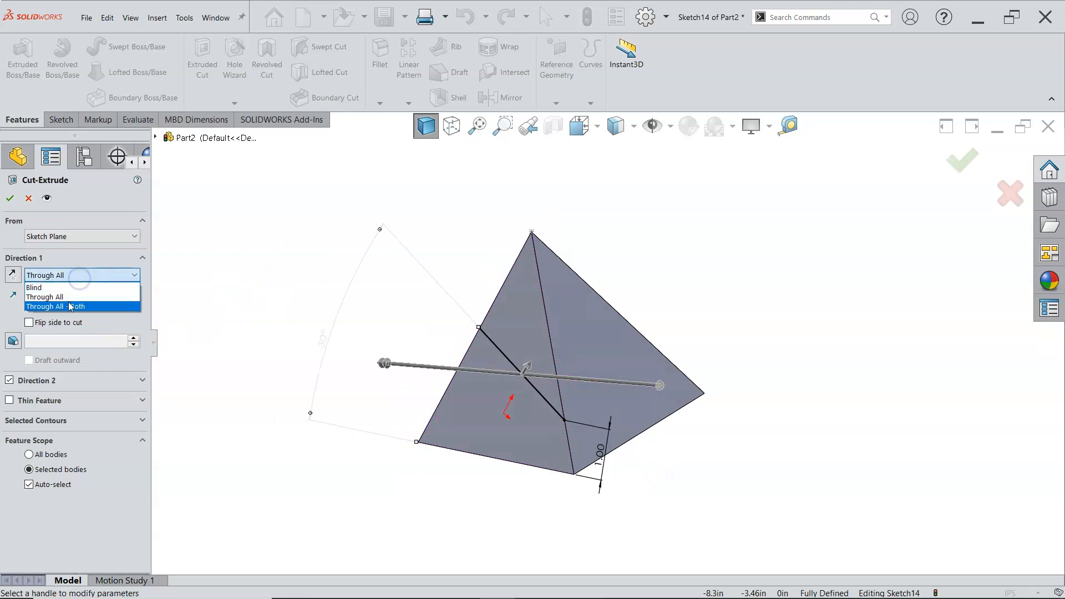
left_click(81, 305)
left_click(13, 199)
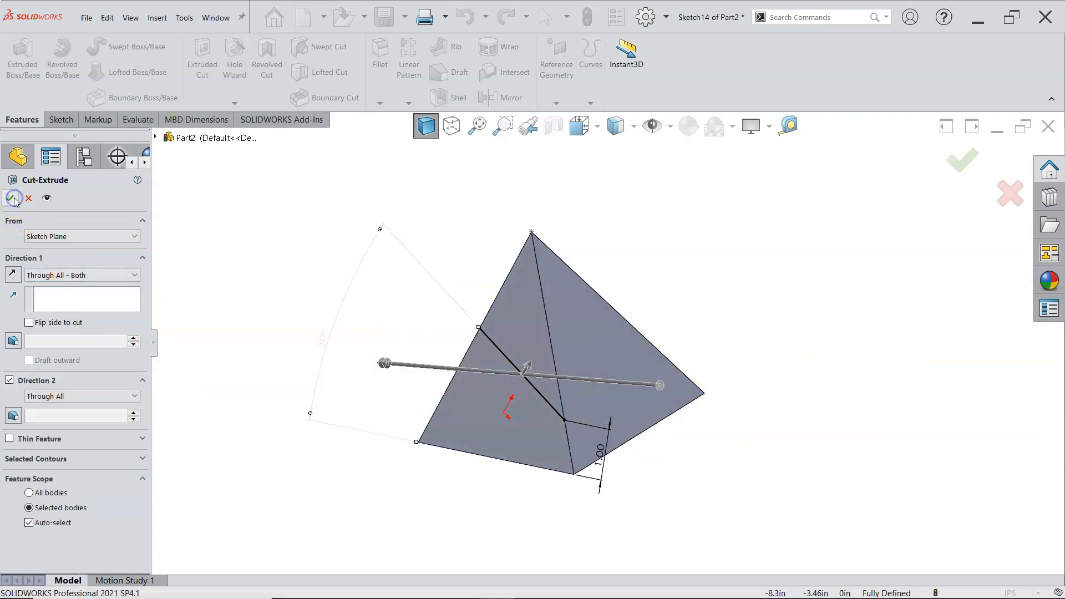
Preview the cutting plane across the pyramid with the end condition set back to Through All, and cancel the cut.
middle_click_drag(321, 316, 347, 251)
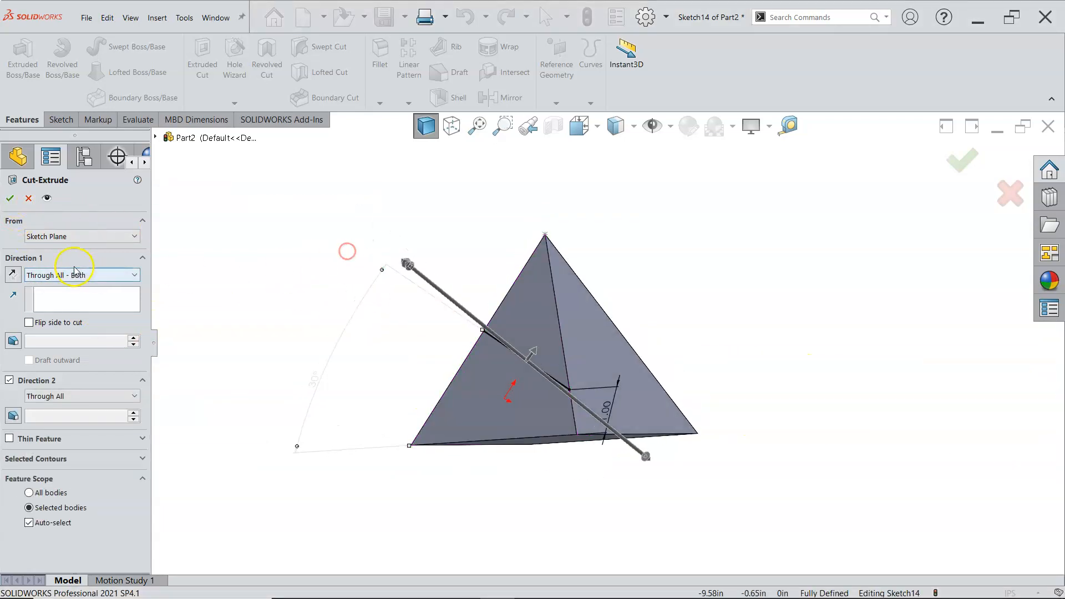
left_click(61, 275)
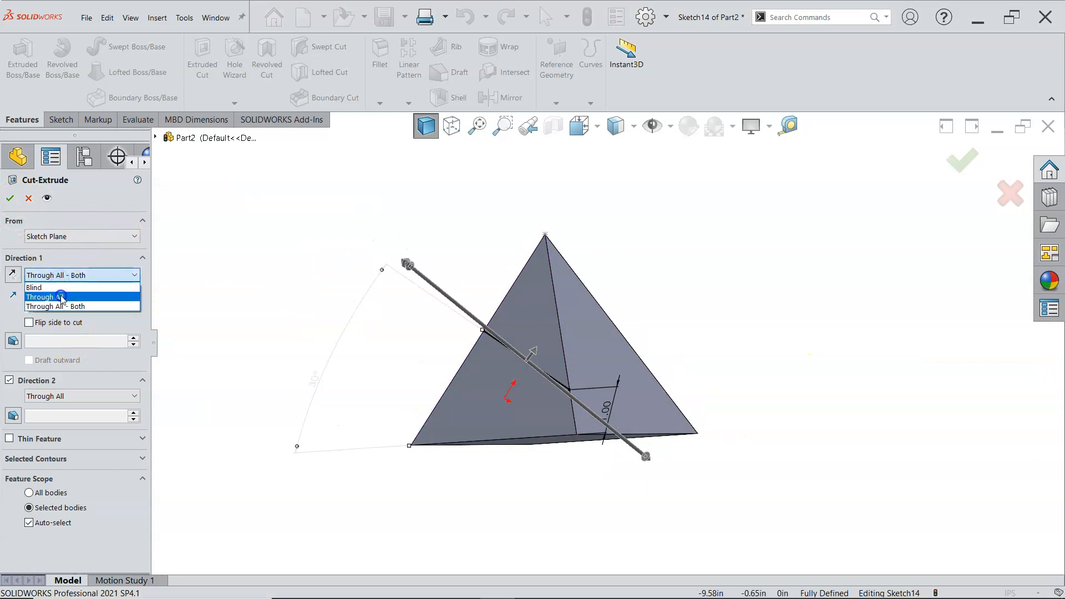
left_click(58, 297)
mouse_move(276, 308)
middle_mouse_down()
mouse_move(223, 330)
mouse_move(258, 316)
middle_mouse_up()
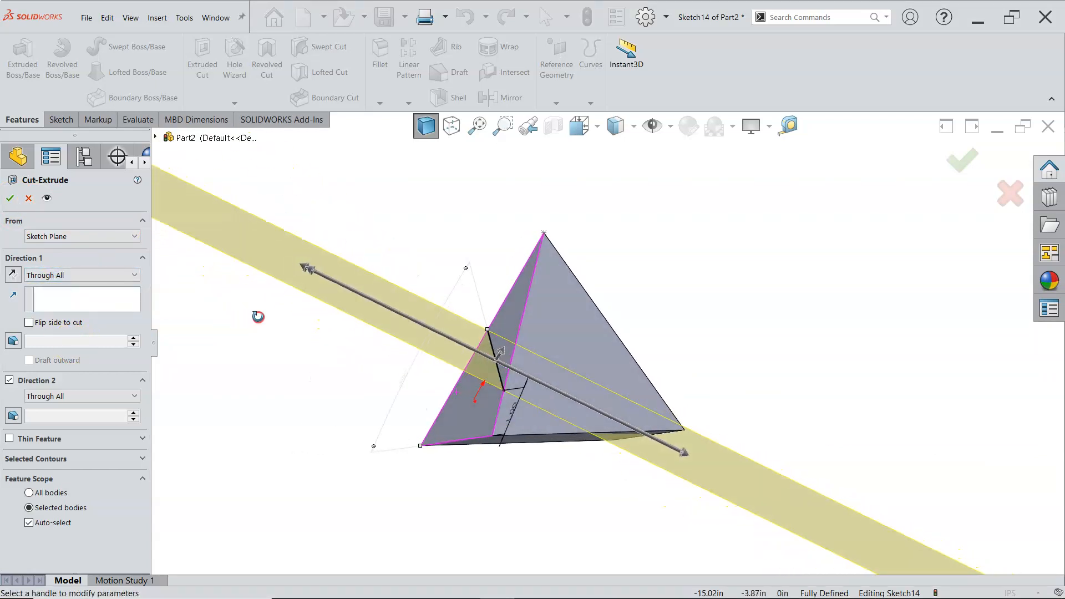
mouse_move(687, 421)
middle_mouse_down()
mouse_move(723, 438)
mouse_move(687, 449)
mouse_move(737, 460)
middle_mouse_up()
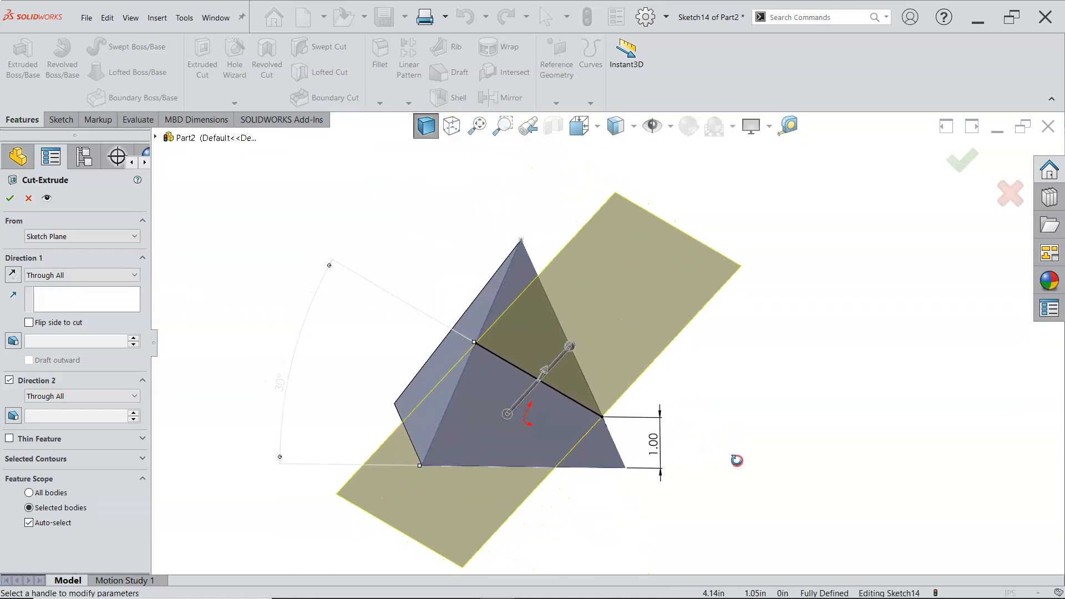
left_click(574, 429)
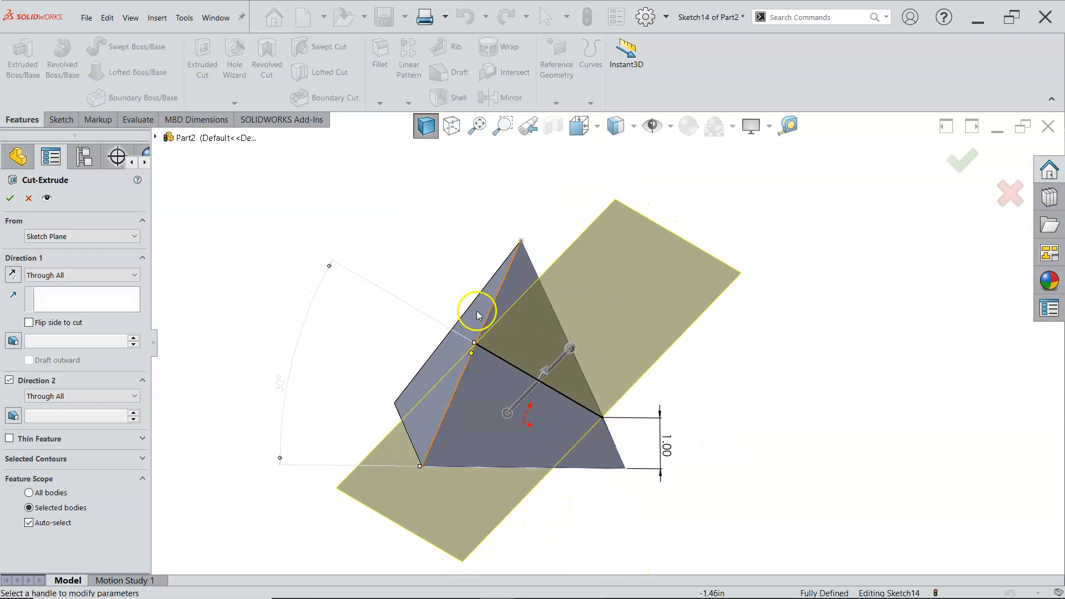
mouse_move(442, 283)
middle_mouse_down()
mouse_move(388, 248)
mouse_move(436, 260)
middle_mouse_up()
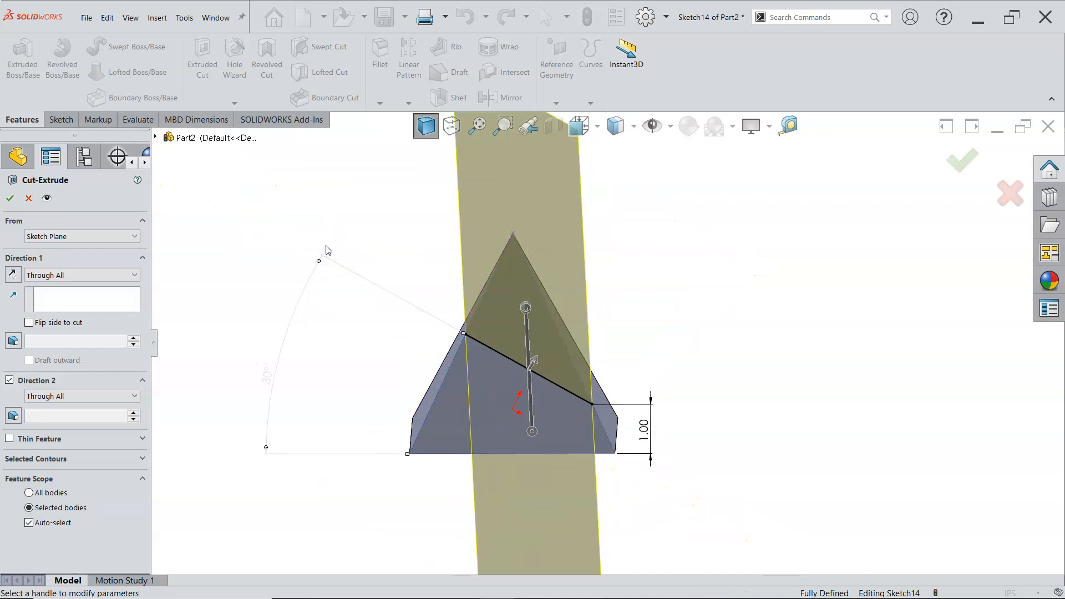
key("ctrl+8")
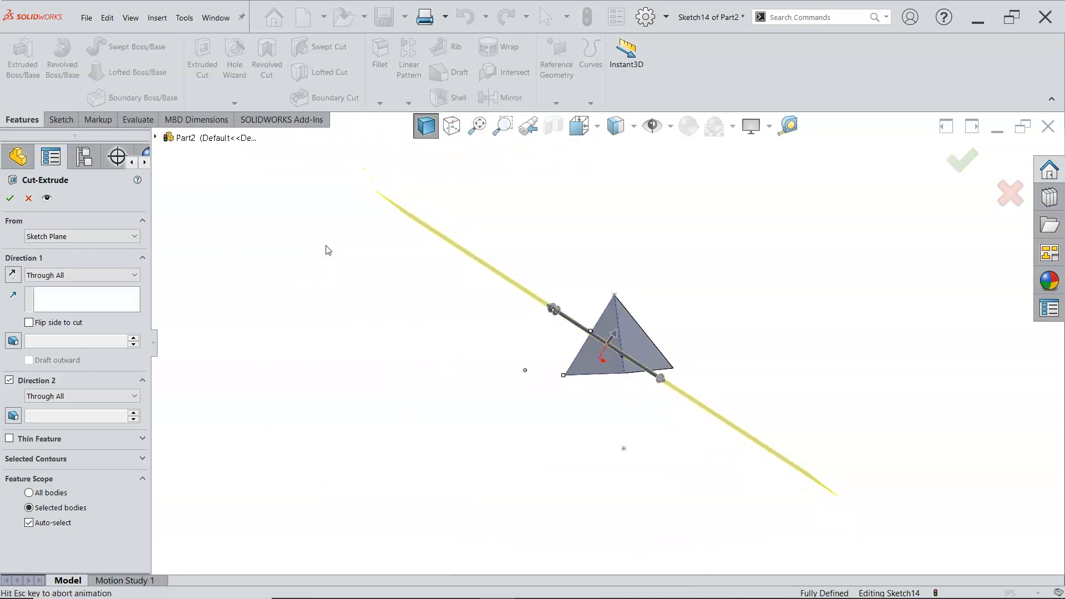
scroll(627, 344, "down", 10)
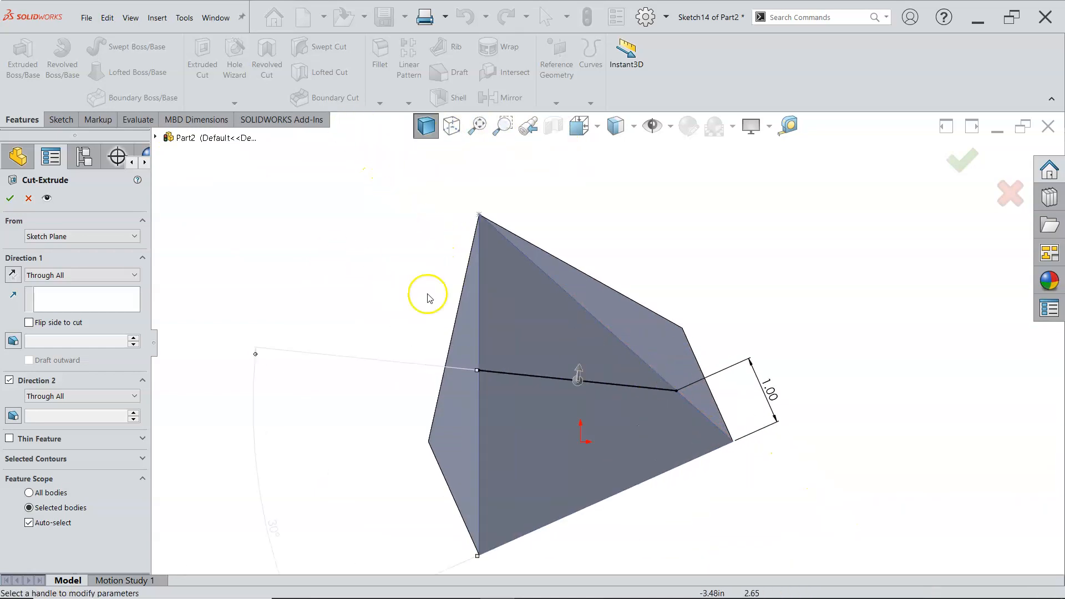
left_click(29, 197)
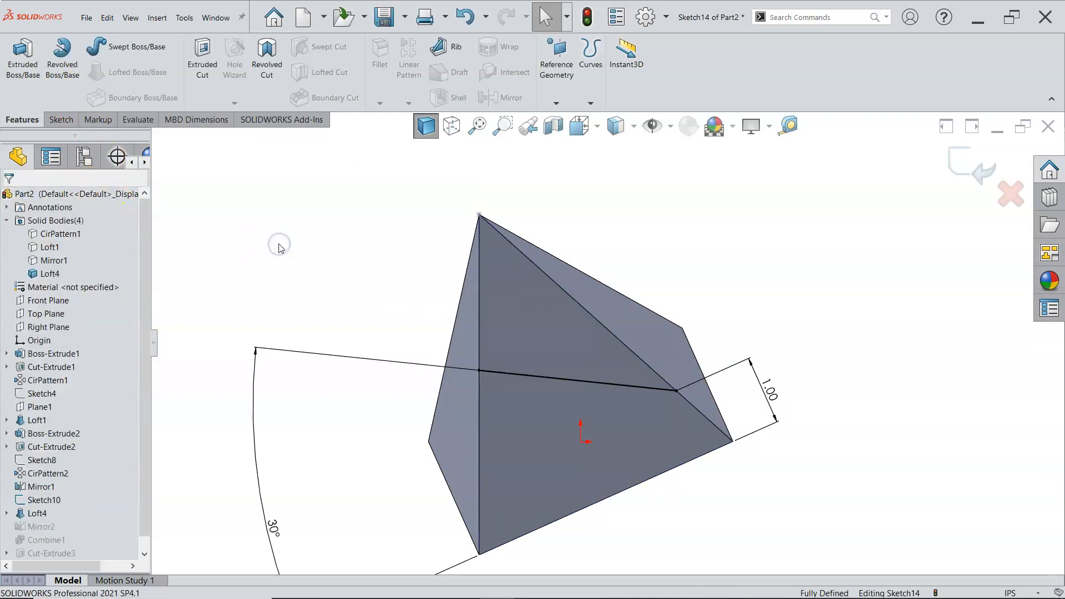
Extend the angled line with collinear segments about 0.52 in beyond its right end and about 0.49 in beyond its left end.
key("l")
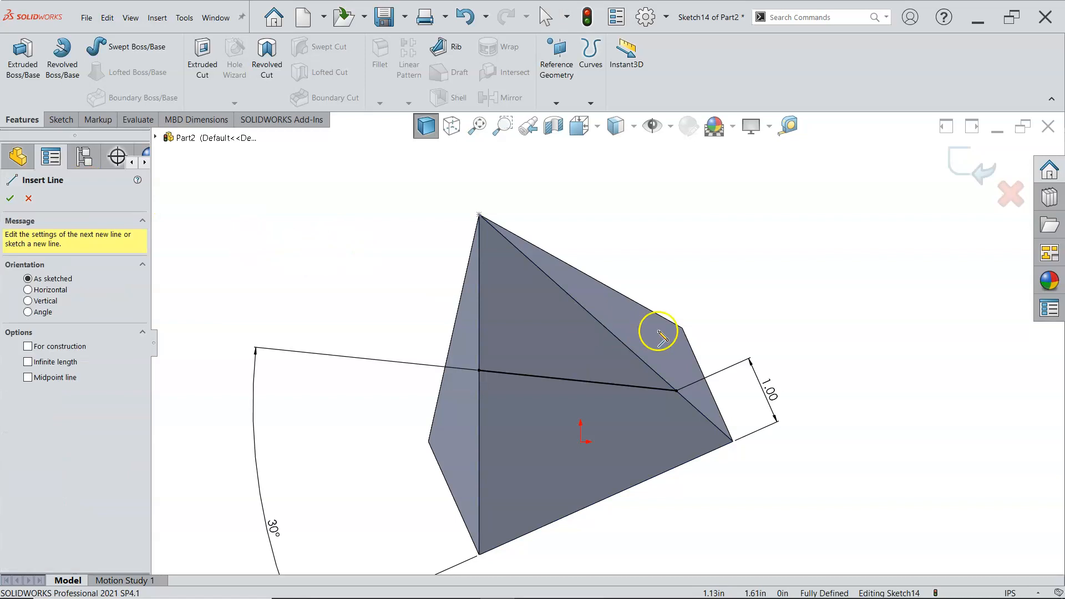
left_click(676, 391)
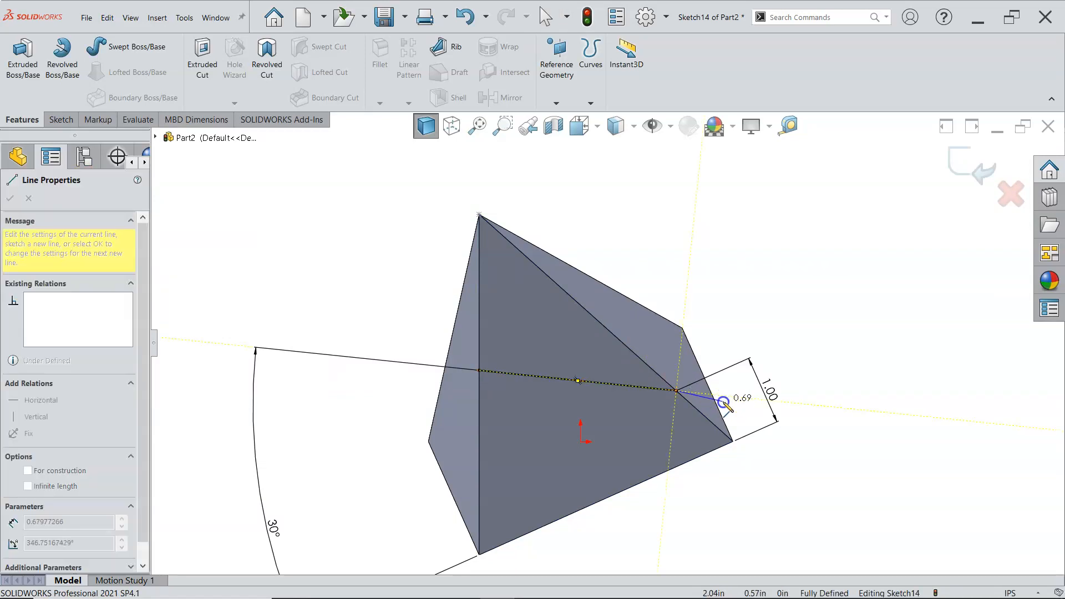
double_click(714, 395)
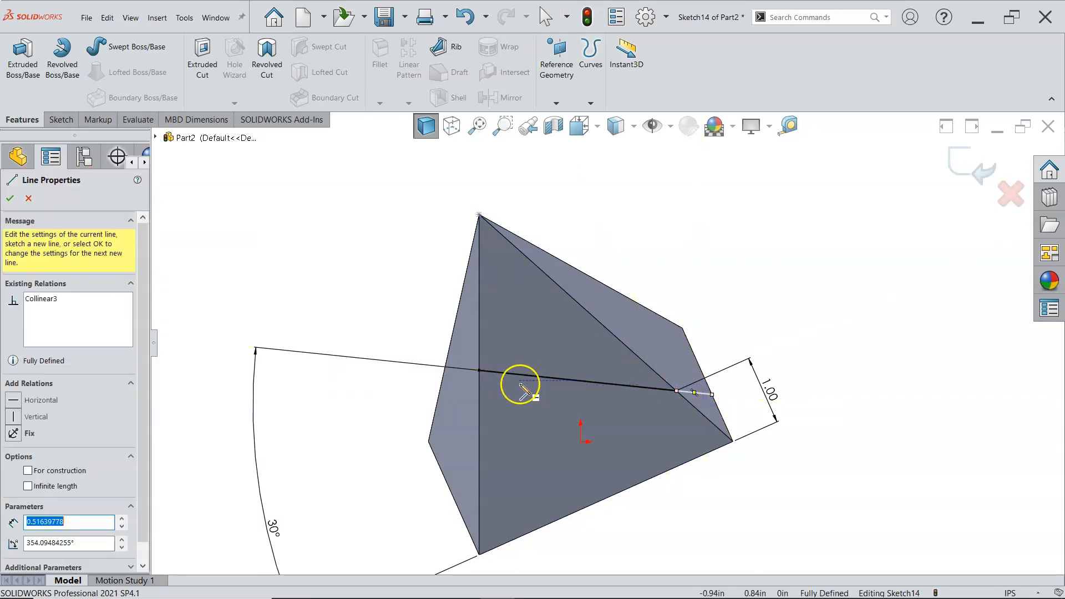
left_click(479, 370)
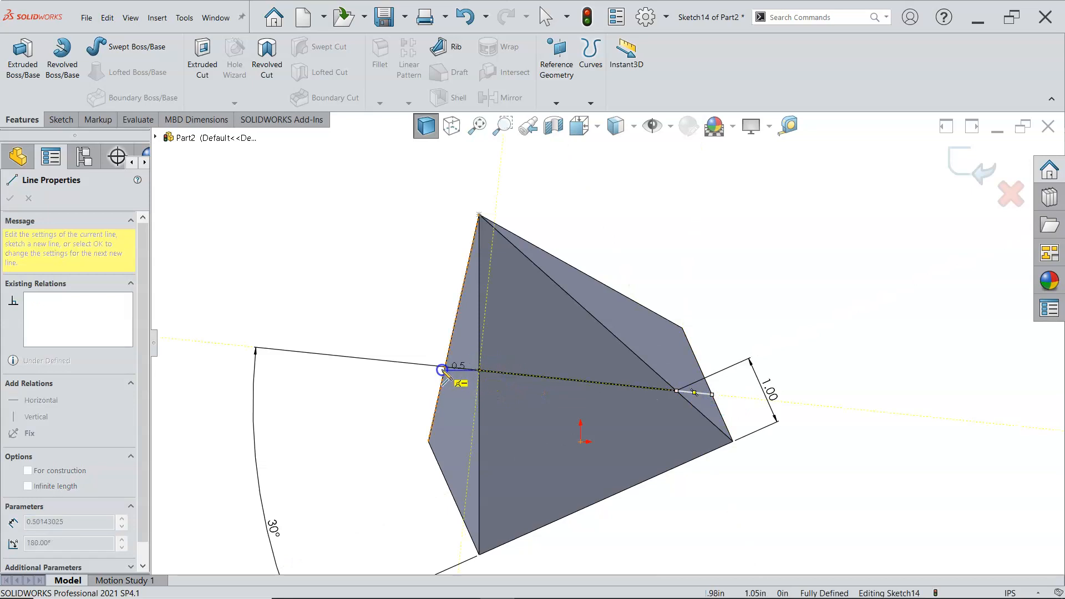
double_click(444, 366)
right_click(338, 288)
left_click(367, 296)
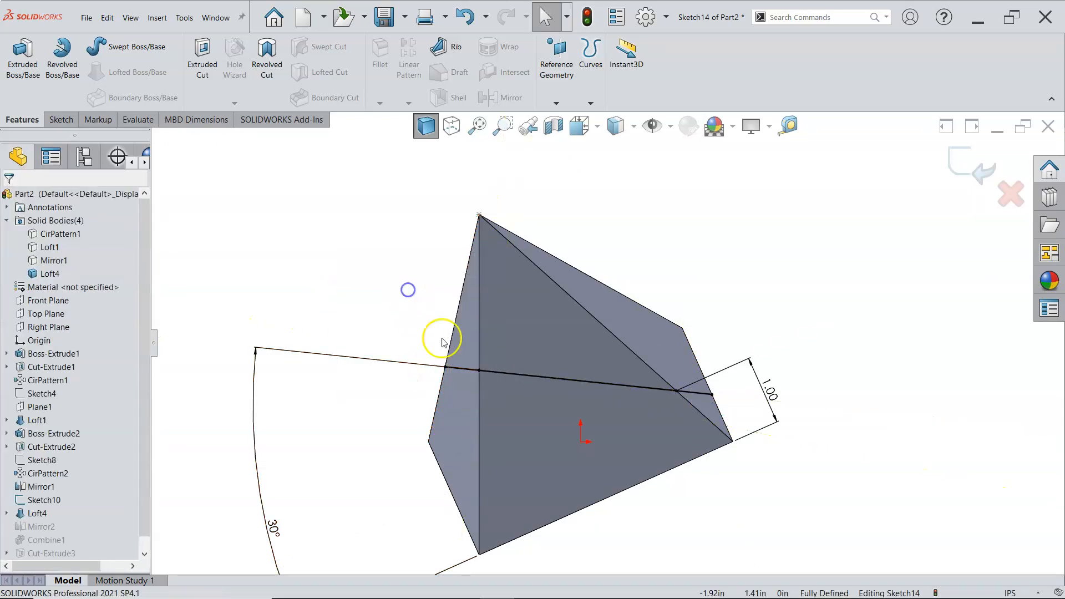
left_click(459, 367)
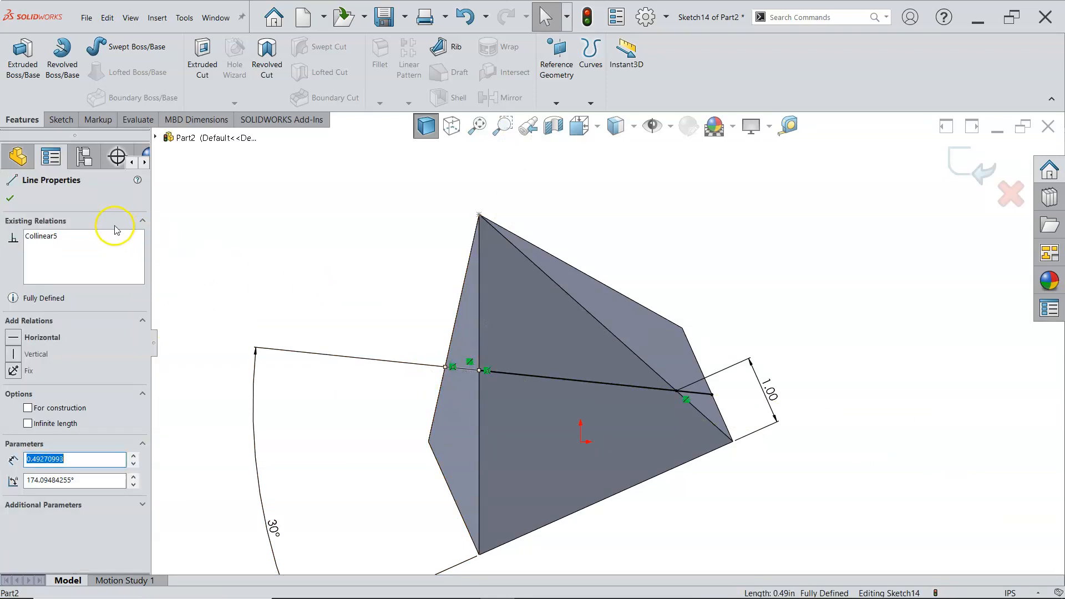
left_click(706, 394)
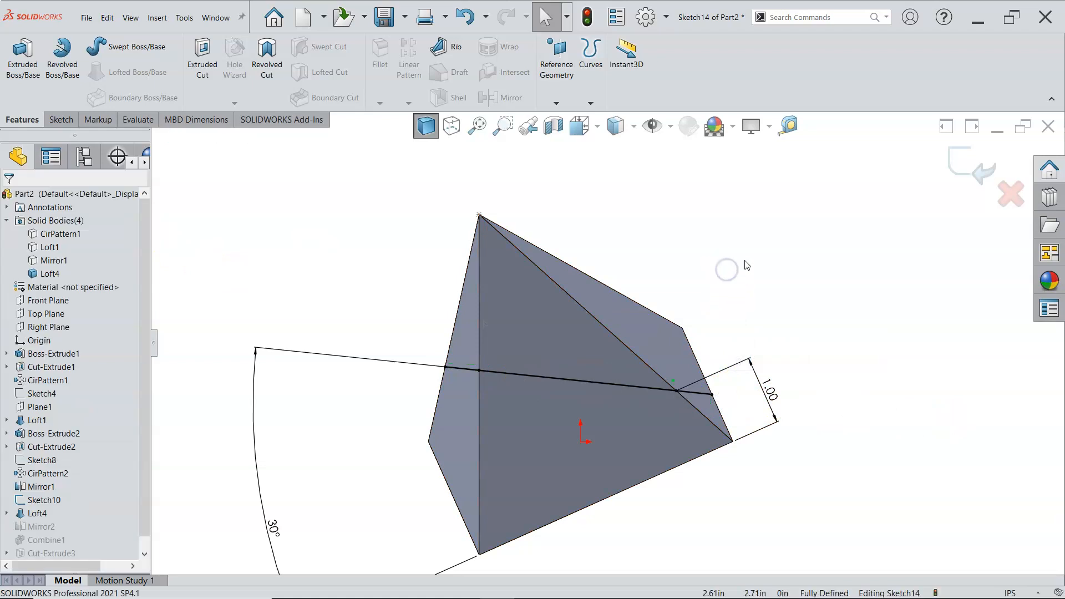
Cut away the upper part of the pyramid with an Extruded Cut set to Through All along the extended line.
left_click(212, 77)
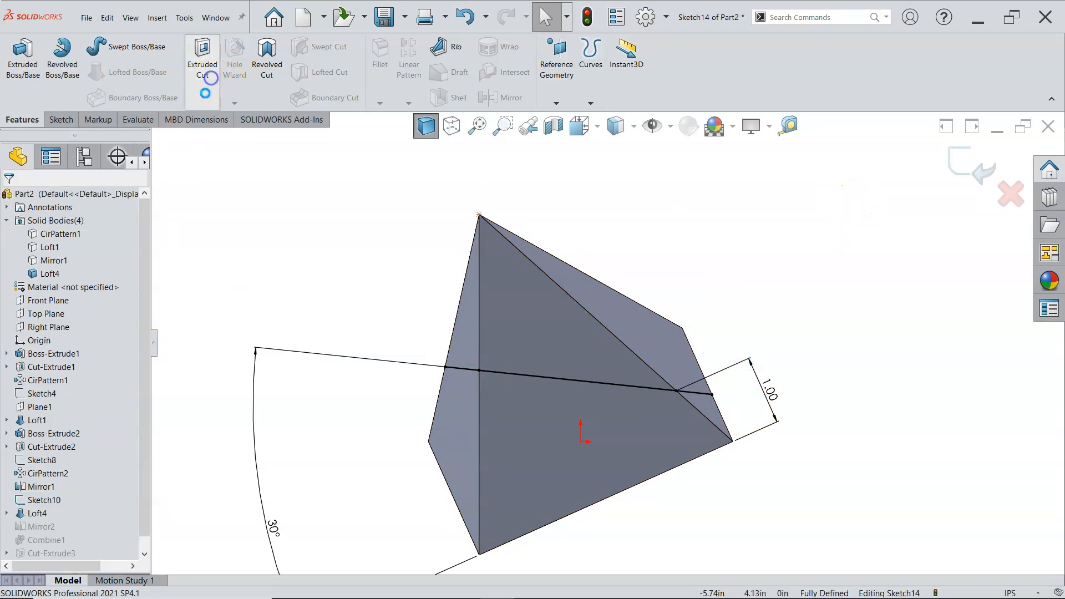
left_click(85, 268)
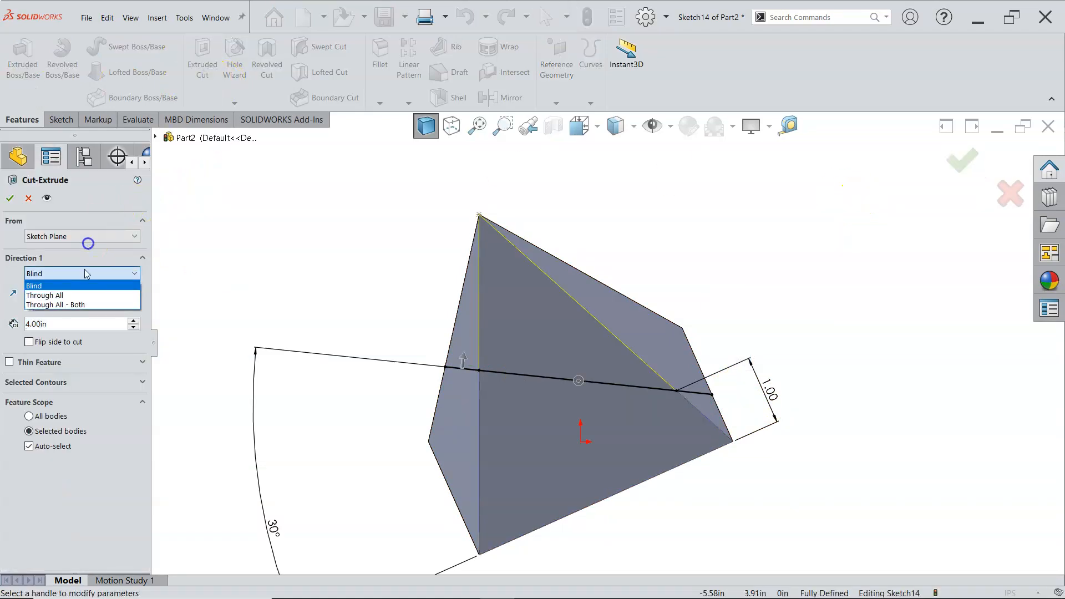
left_click(61, 295)
left_click(10, 198)
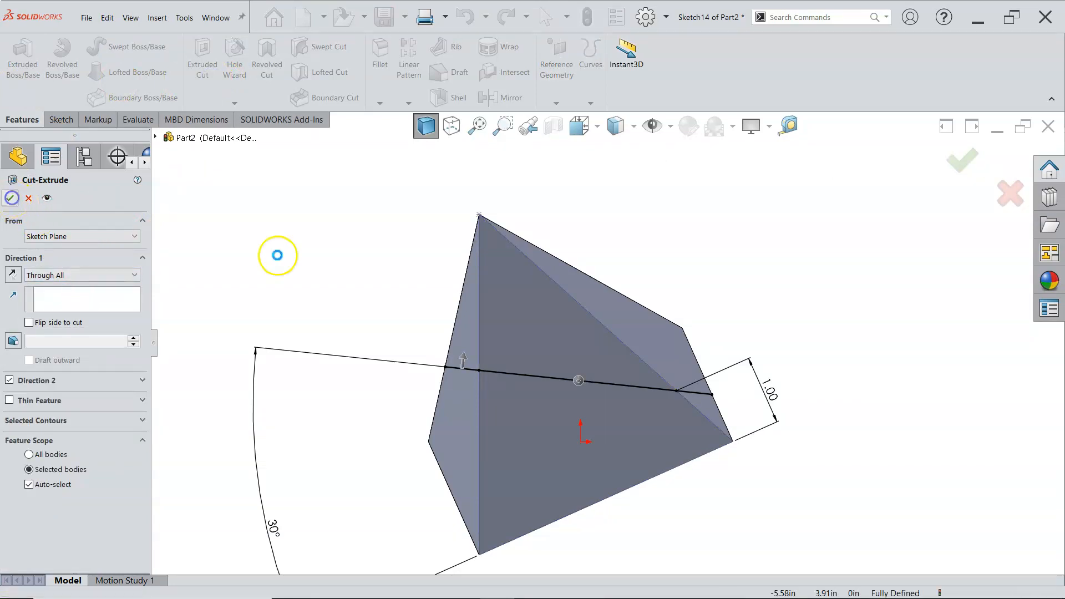
middle_click_drag(418, 279, 298, 239)
Edit the new cut feature and set its extrusion direction along the base edge adjoining the sketched face's right corner.
left_click_drag(147, 400, 153, 447)
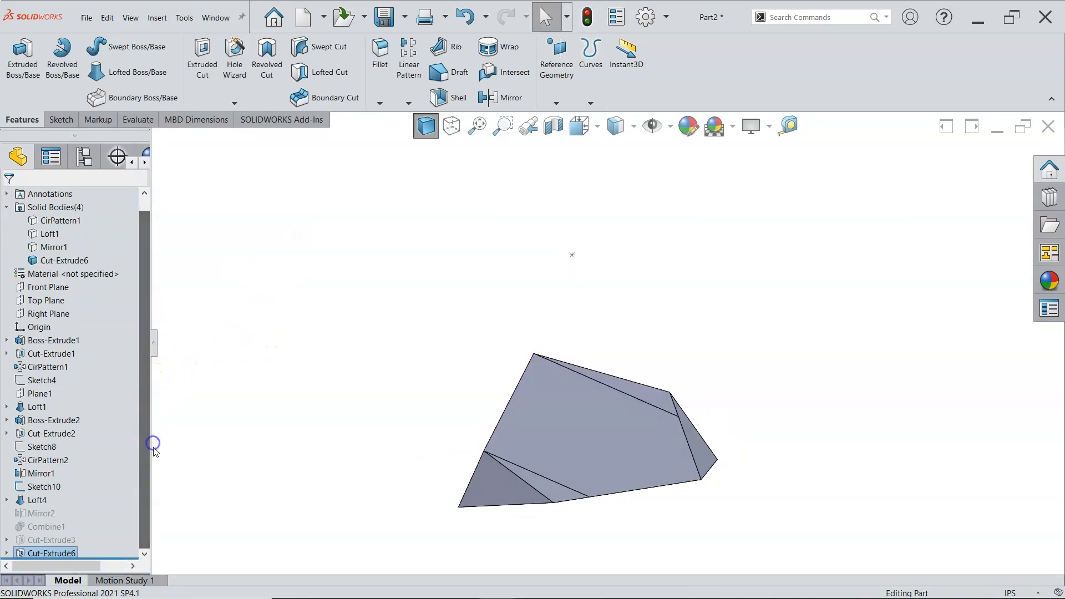
right_click(70, 551)
left_click(77, 324)
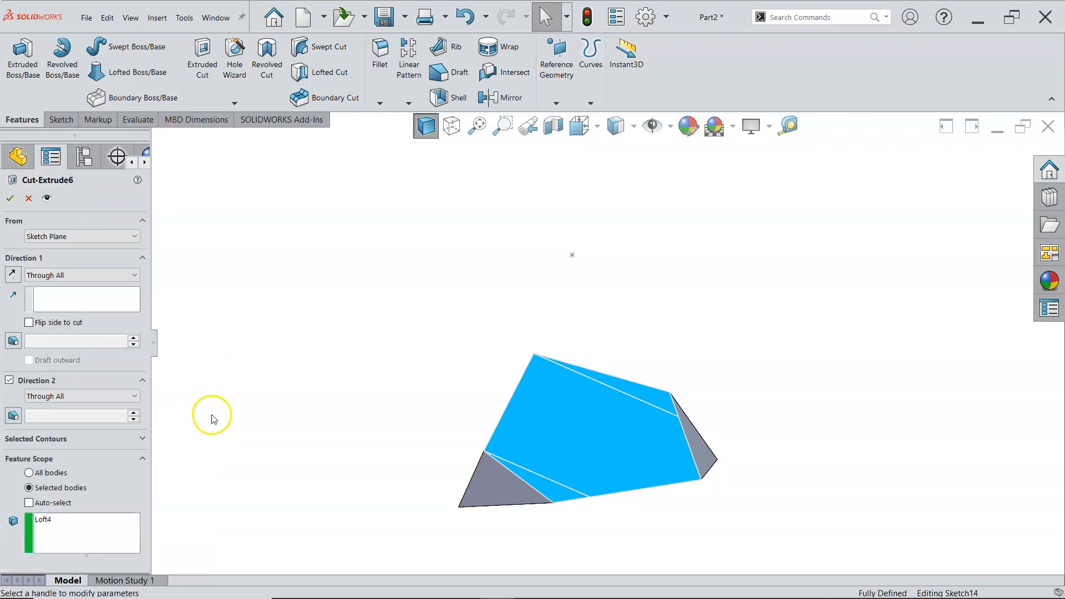
middle_click_drag(797, 341, 854, 326)
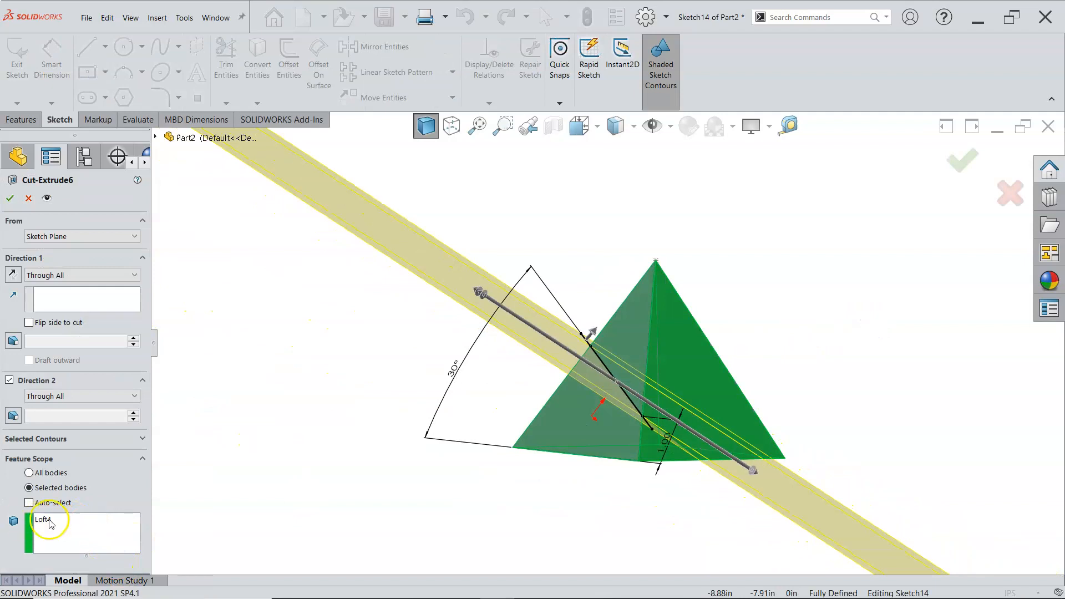
left_click(67, 302)
middle_click_drag(610, 468, 577, 509)
left_click(686, 462)
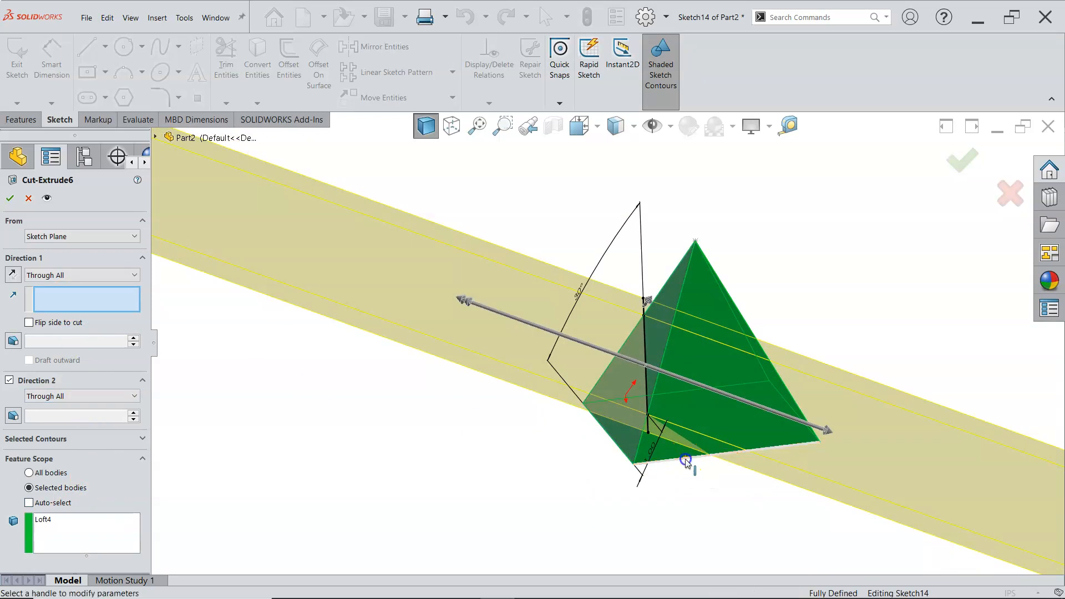
middle_click_drag(710, 469, 722, 513)
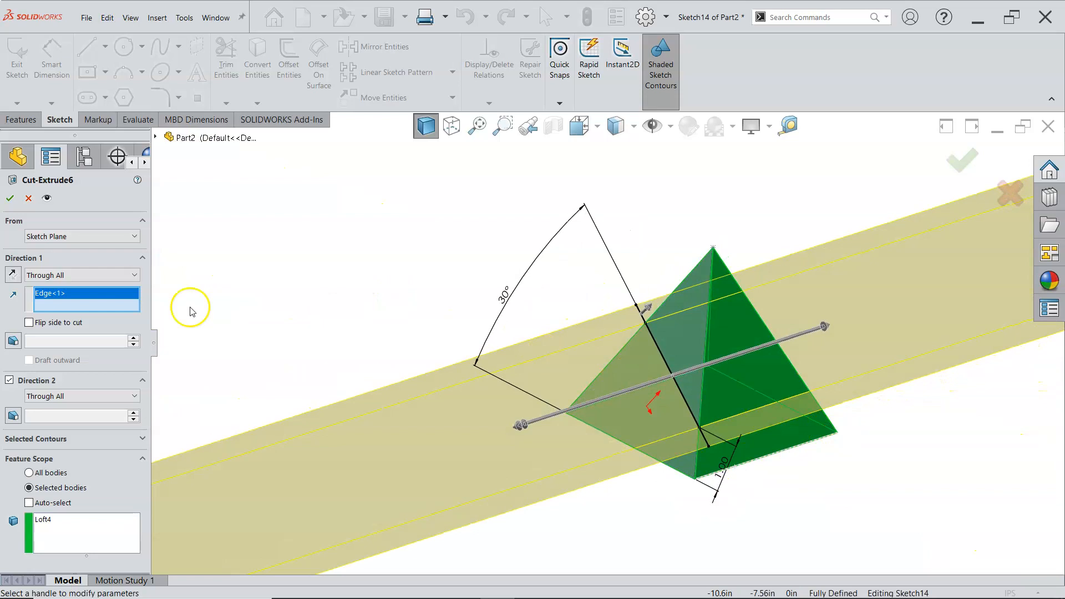
left_click(17, 198)
Measure the distance between the lower corner of the sloping cut face and the truncated pyramid's base face.
middle_click_drag(518, 347, 566, 321)
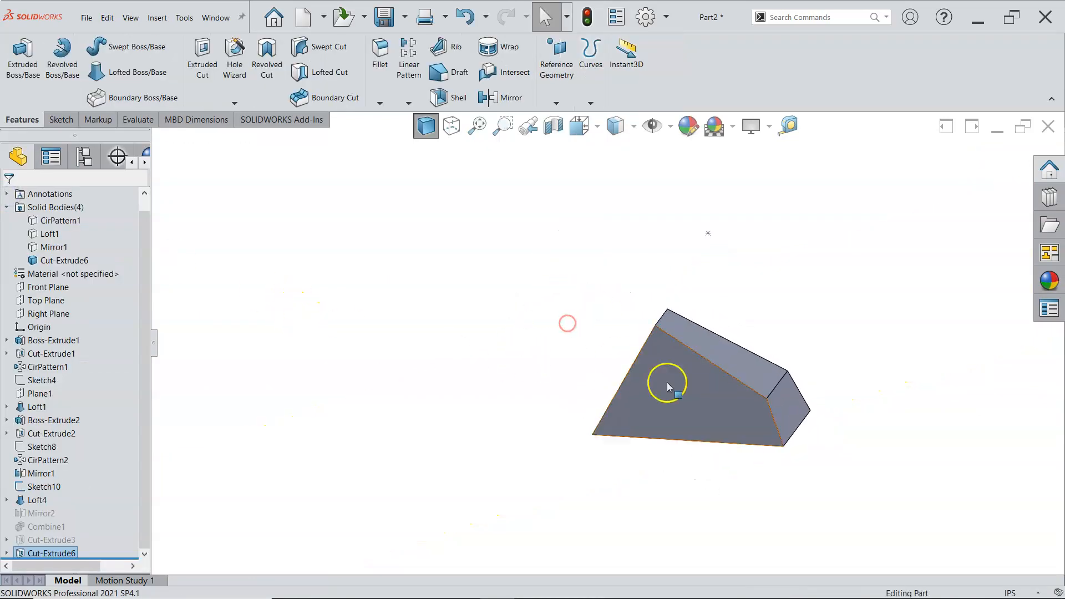
scroll(783, 435, "down", 3)
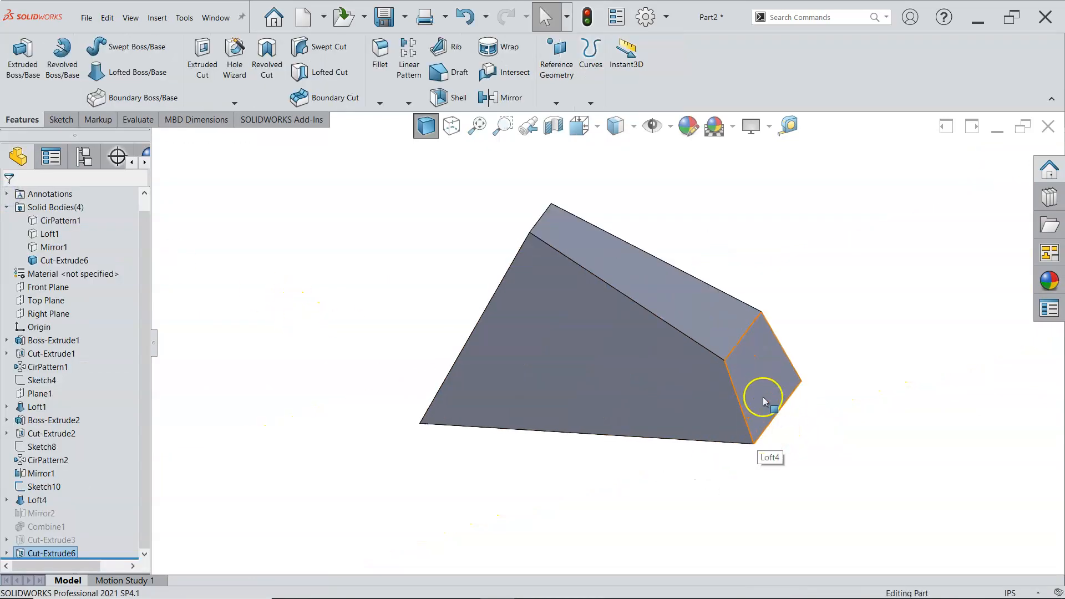
left_click(730, 354)
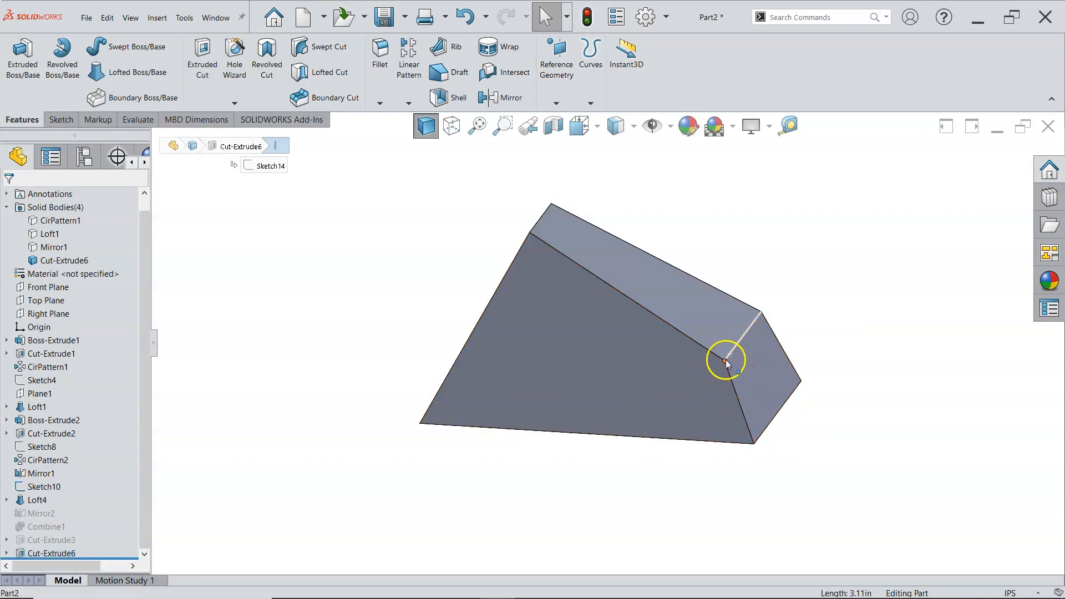
middle_click_drag(817, 413, 826, 326)
left_click(744, 352)
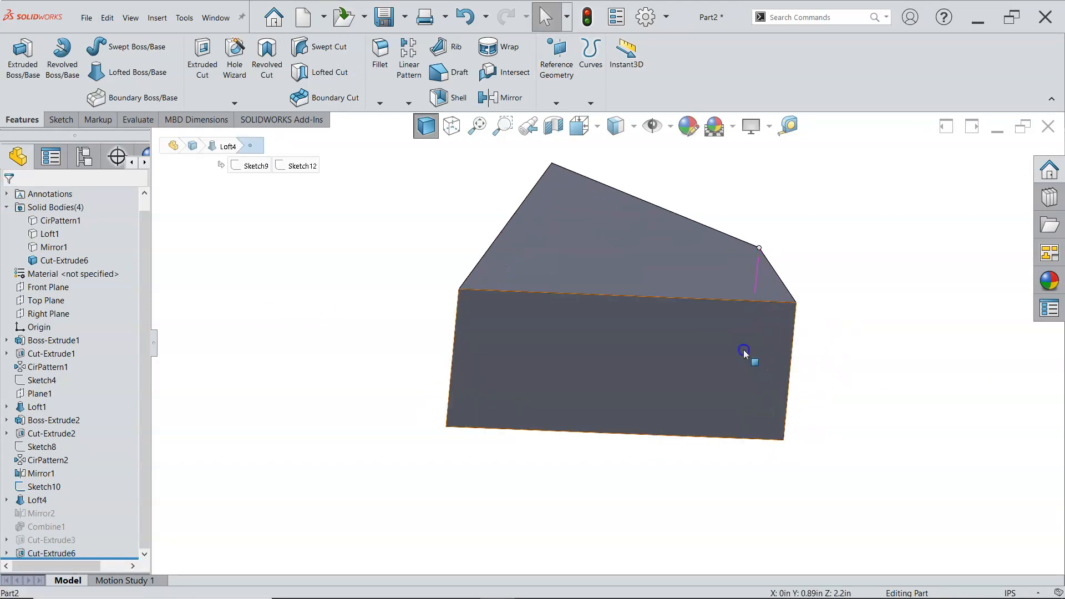
left_click(788, 126)
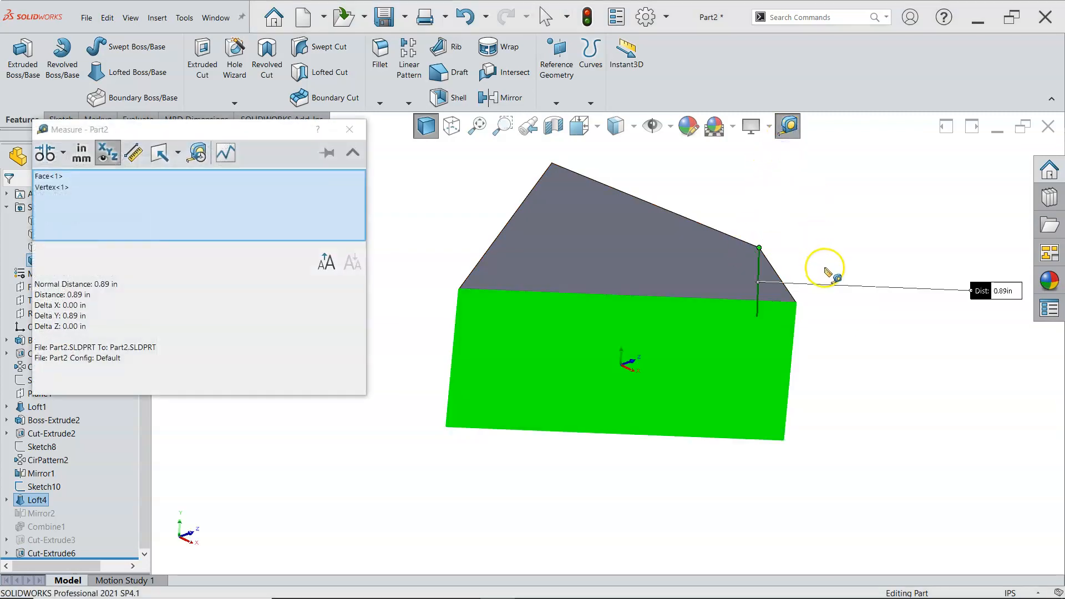
Close the distance measurement and hide the truncated pyramid's Cut-Extrude6 solid body.
middle_click_drag(825, 271, 801, 331)
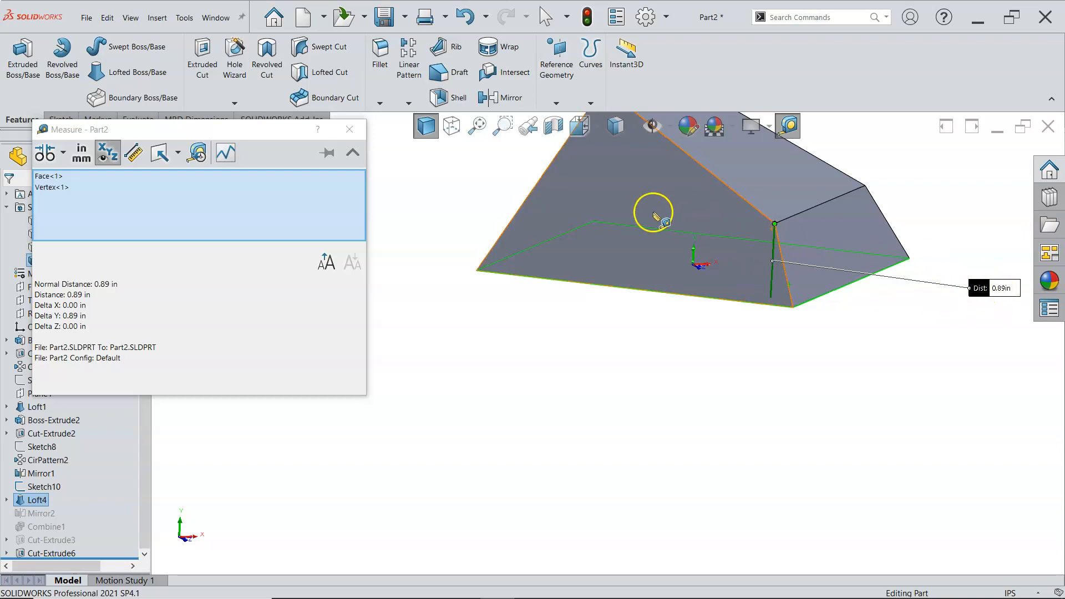
left_click(358, 130)
left_click(433, 235)
scroll(481, 239, "up", 3)
middle_click_drag(607, 202, 575, 219)
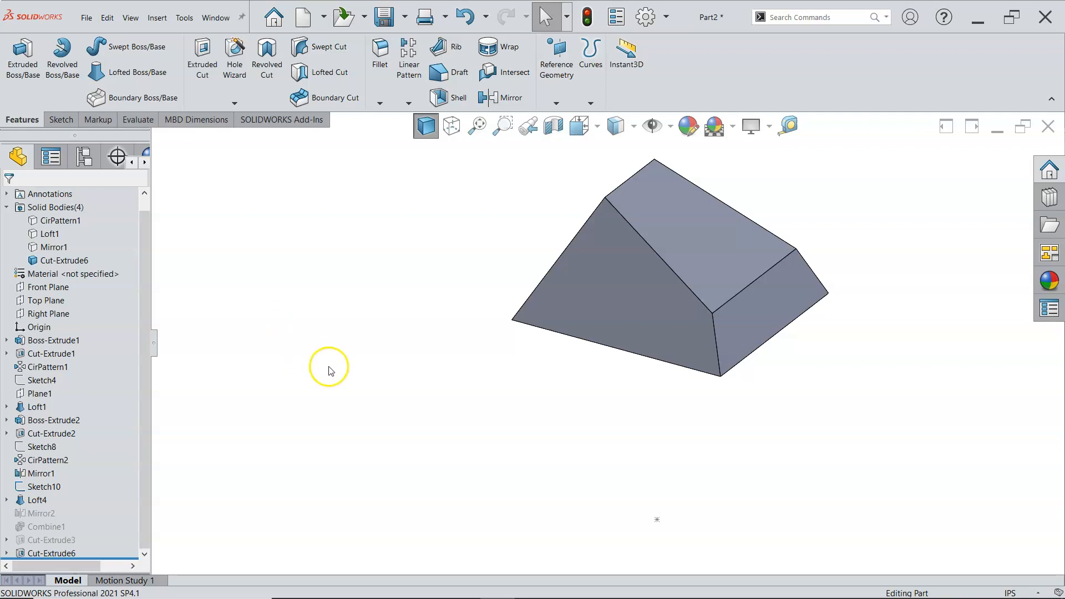
key("ctrl+7")
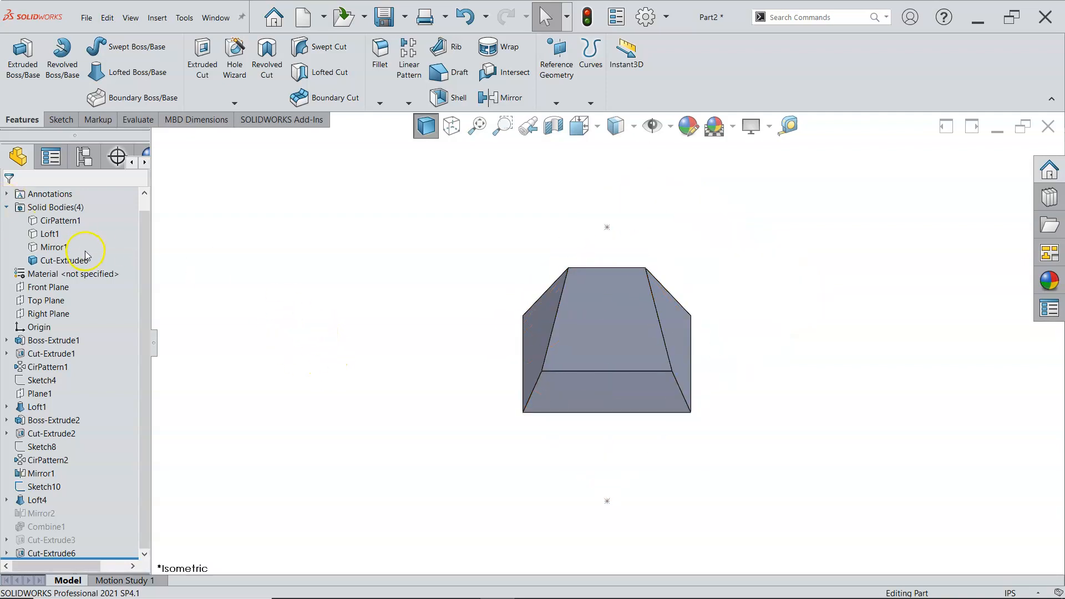
right_click(66, 262)
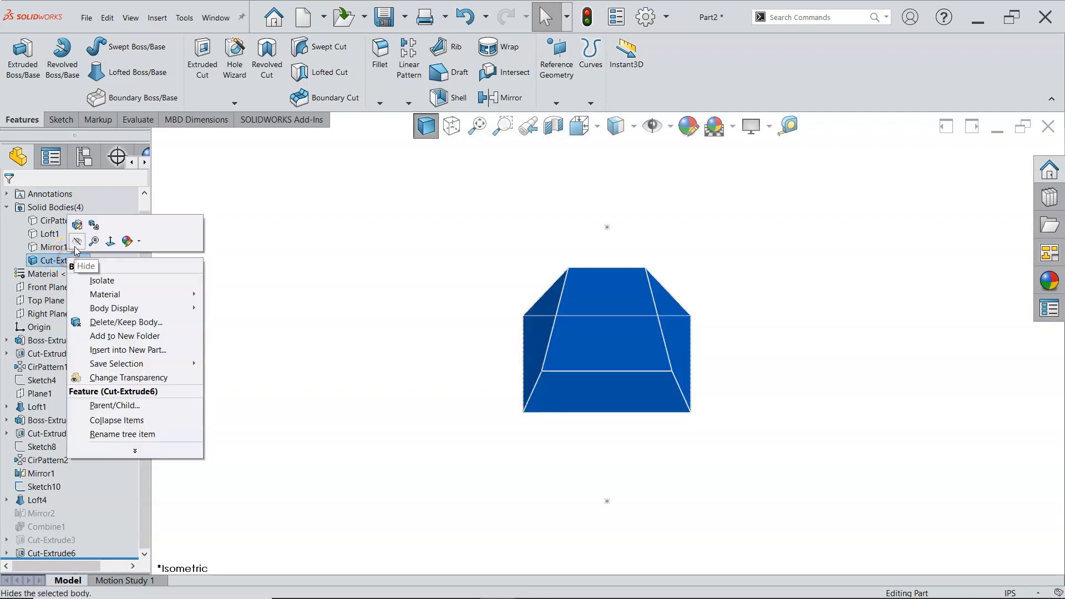
left_click(76, 242)
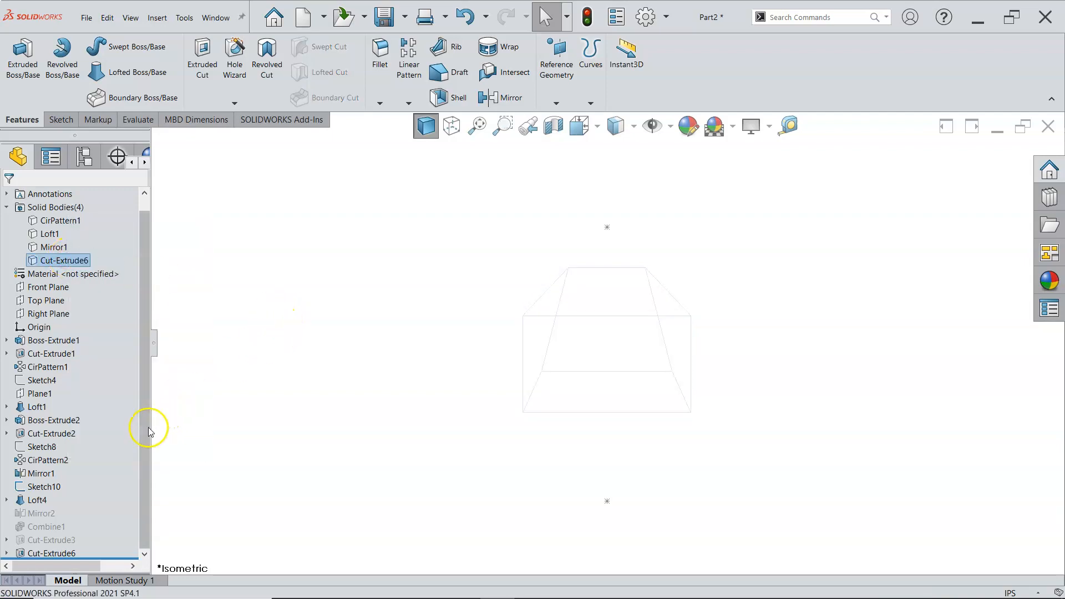
left_click(305, 436)
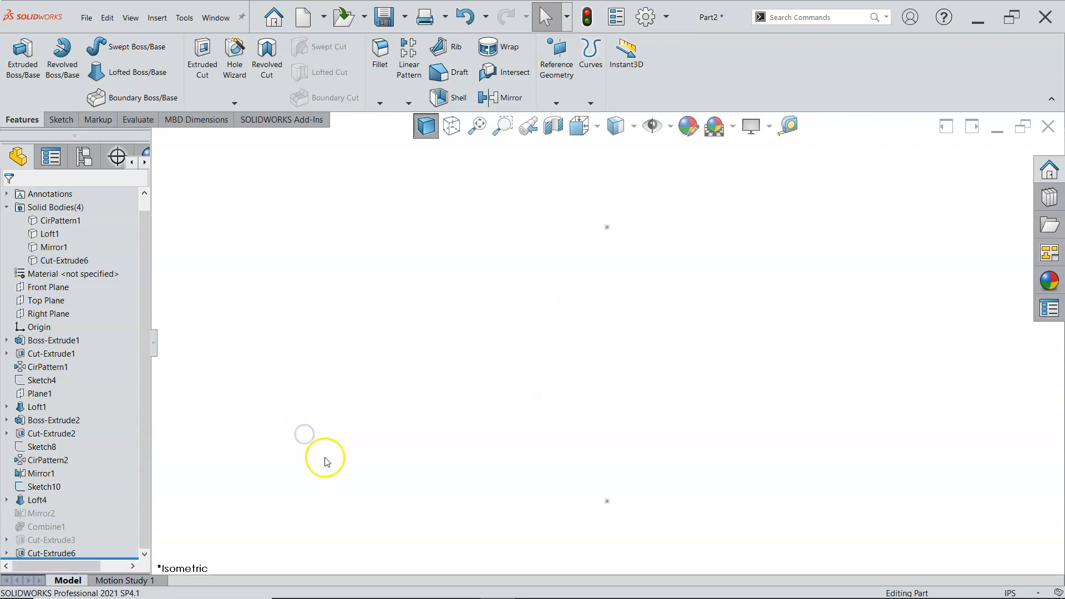
Switch to the browser and examine the oblique pentagonal pyramid in Figure 4.7 of the assignment page, returning to SOLIDWORKS.
mouse_move(368, 587)
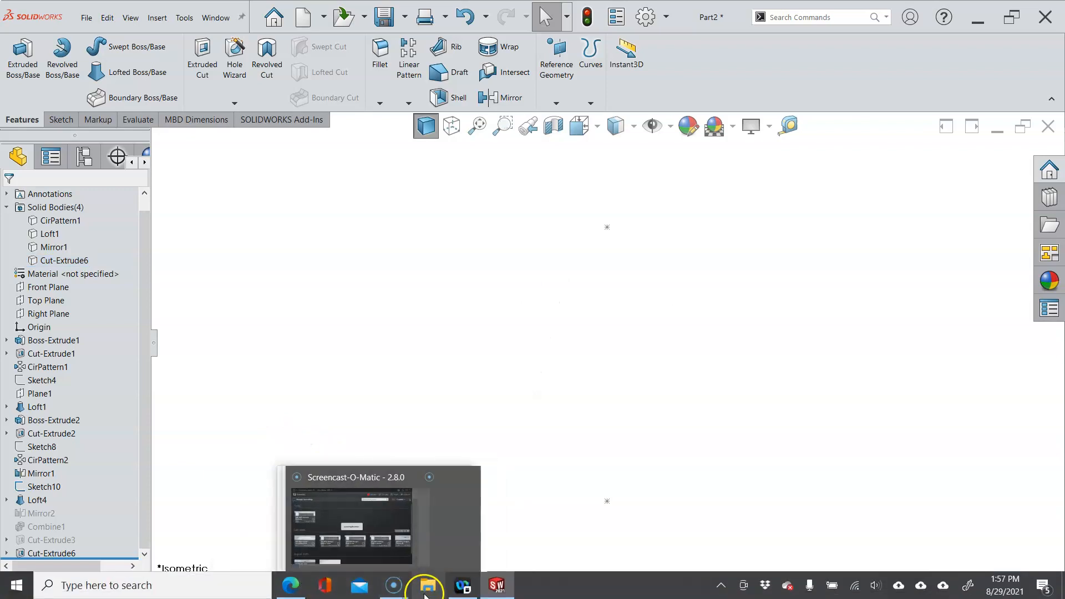
left_click(298, 586)
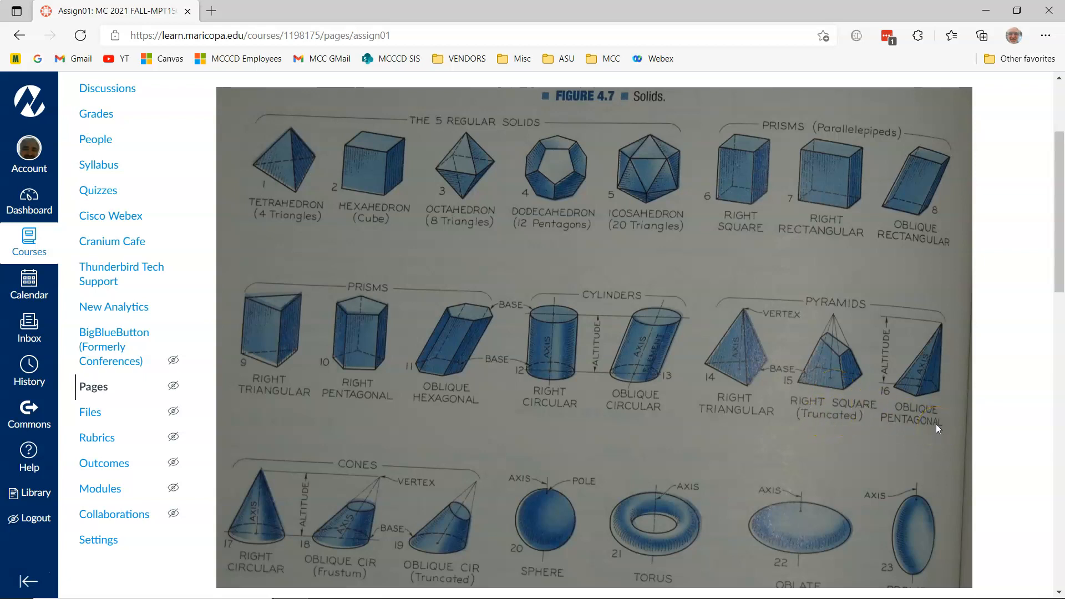
left_click(982, 11)
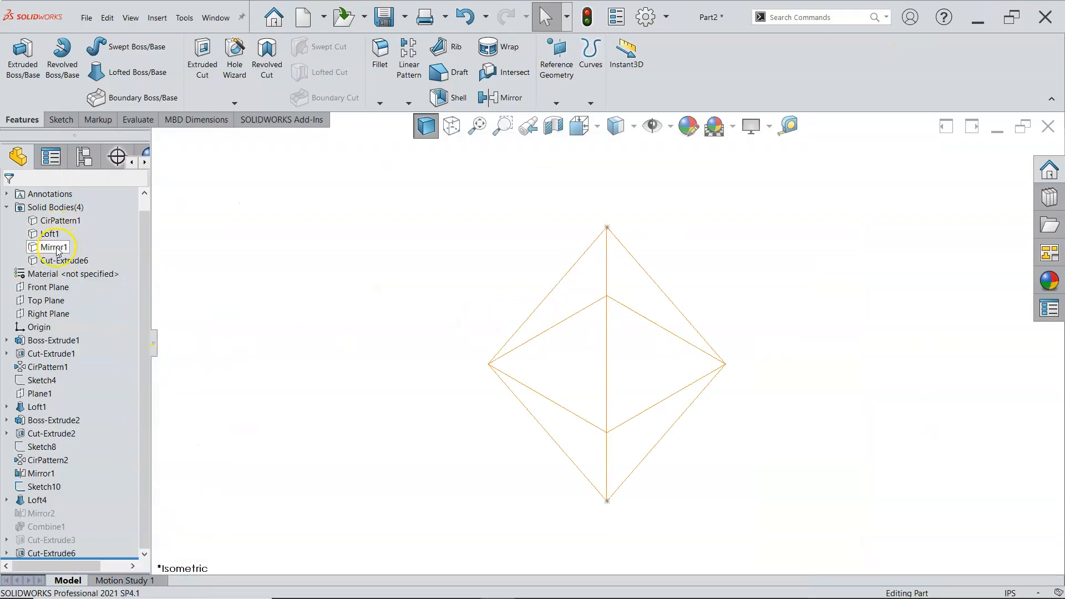
left_click(256, 356)
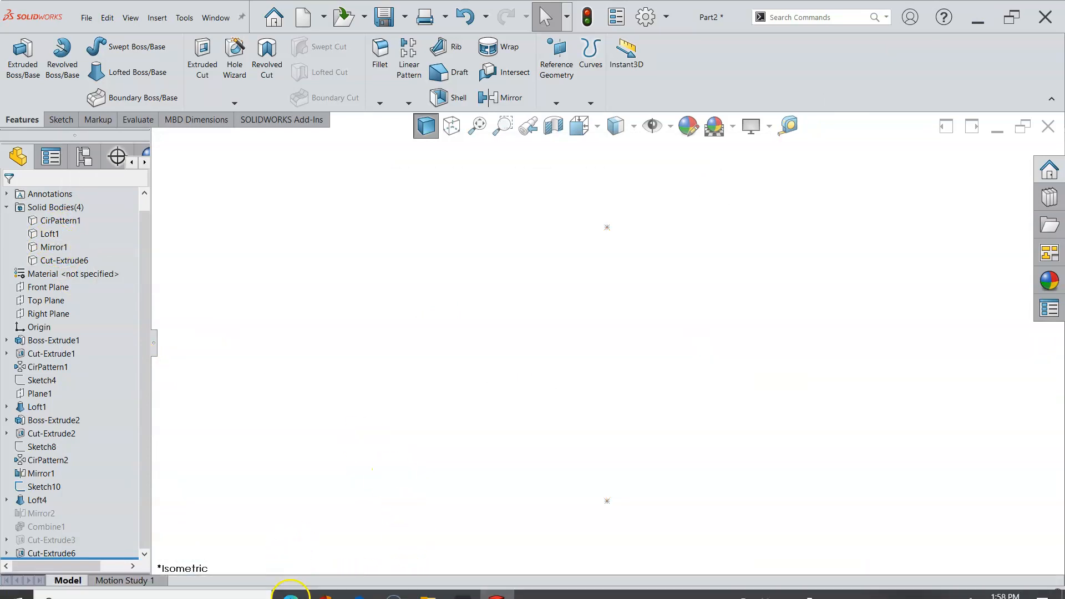
left_click(292, 593)
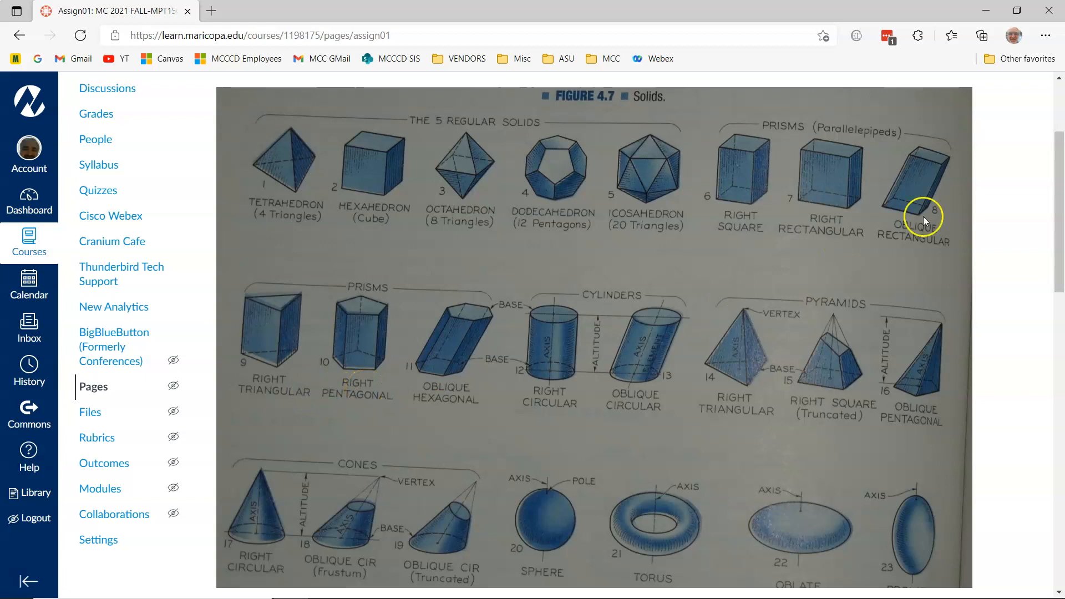
left_click(987, 15)
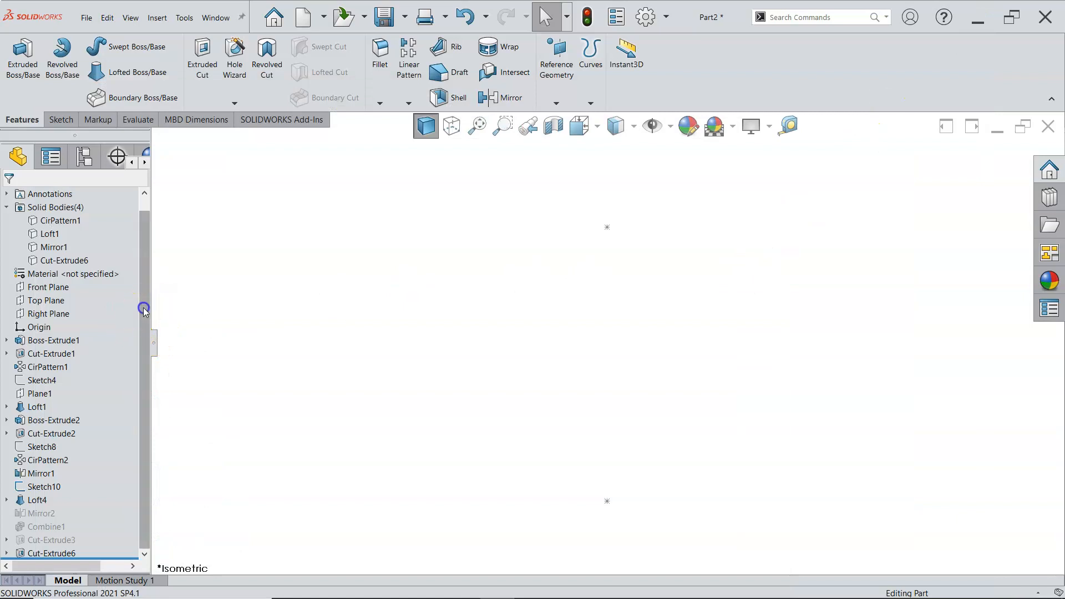
On the Top Plane, sketch a five-sided polygon centred on the origin with an inscribed circle about 1.77 in in diameter.
left_click_drag(143, 310, 148, 285)
left_click(58, 304)
left_click(58, 310)
left_click(84, 303)
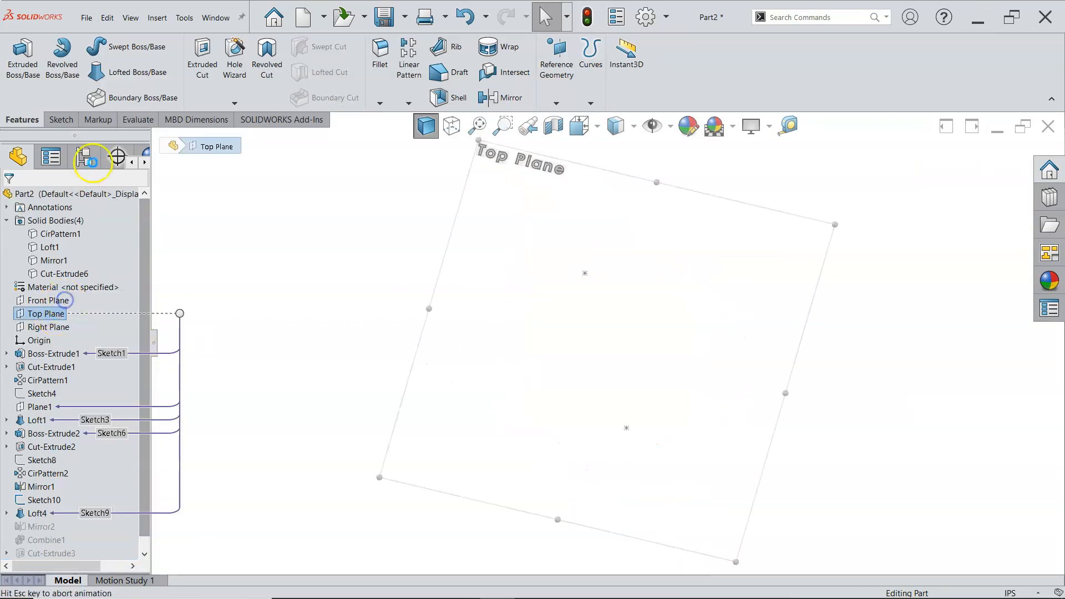
left_click(124, 98)
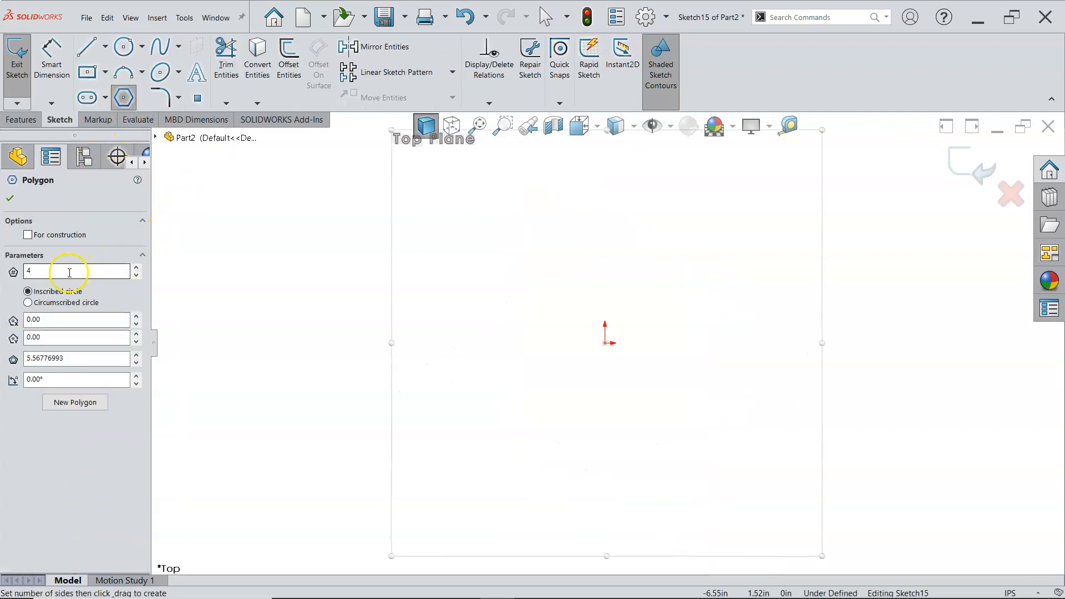
left_click(137, 267)
left_click(605, 343)
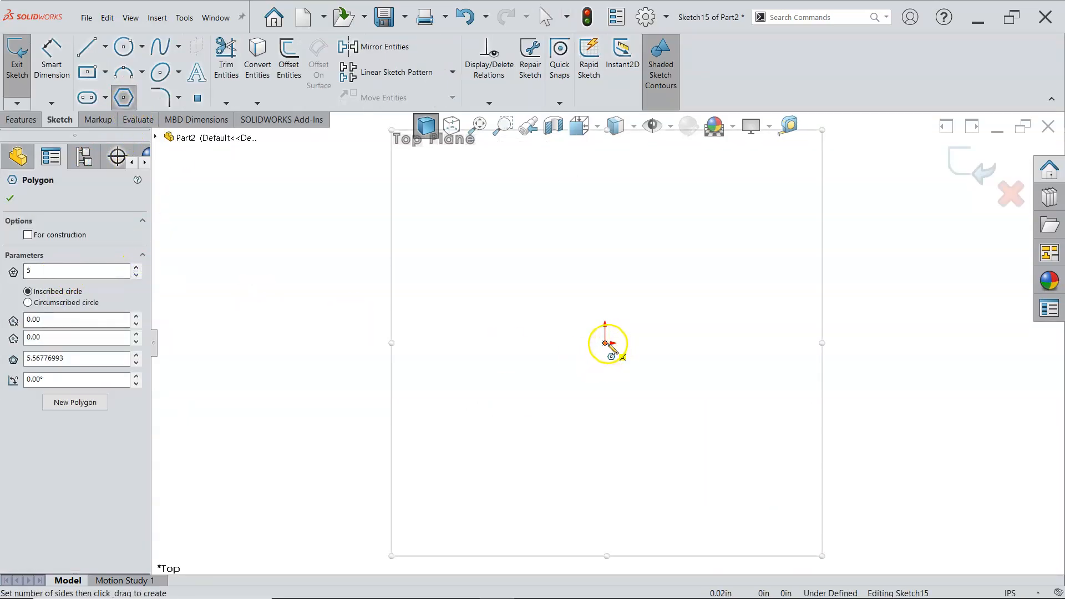
left_click(664, 391)
right_click(499, 283)
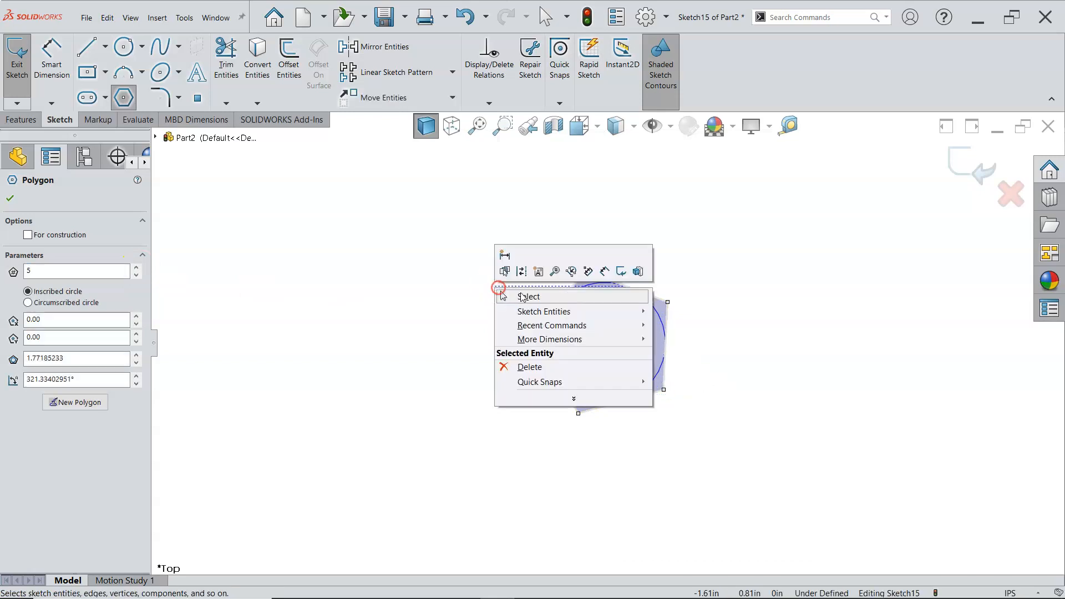
left_click(517, 292)
Add a Horizontal relation between the origin and the pentagon's left vertex, and check its orientation against the browser's oblique pentagonal pyramid figure.
left_click(604, 345)
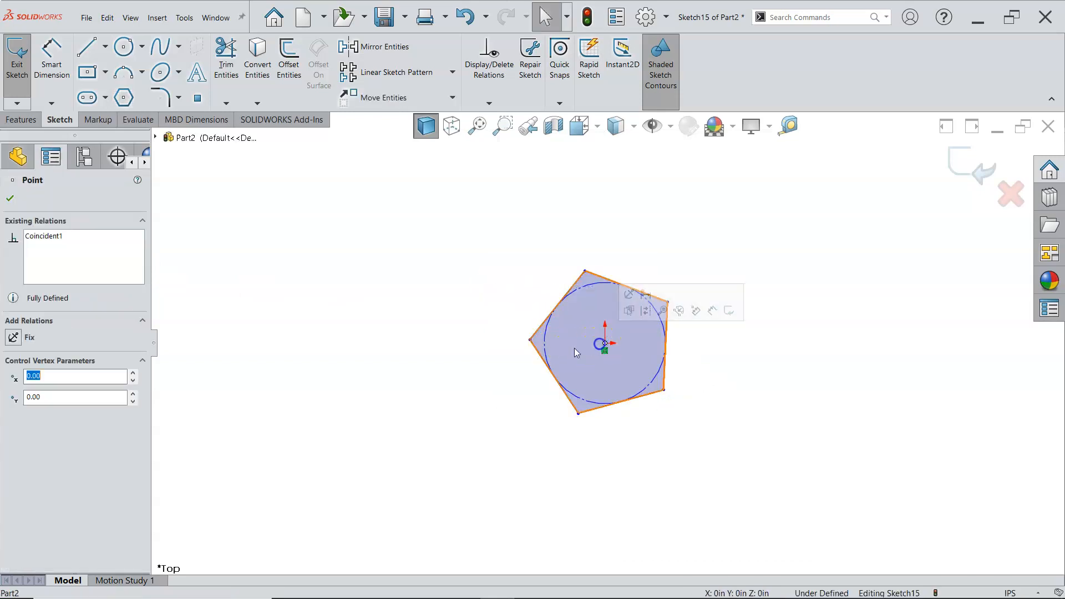
left_click(530, 343, "ctrl")
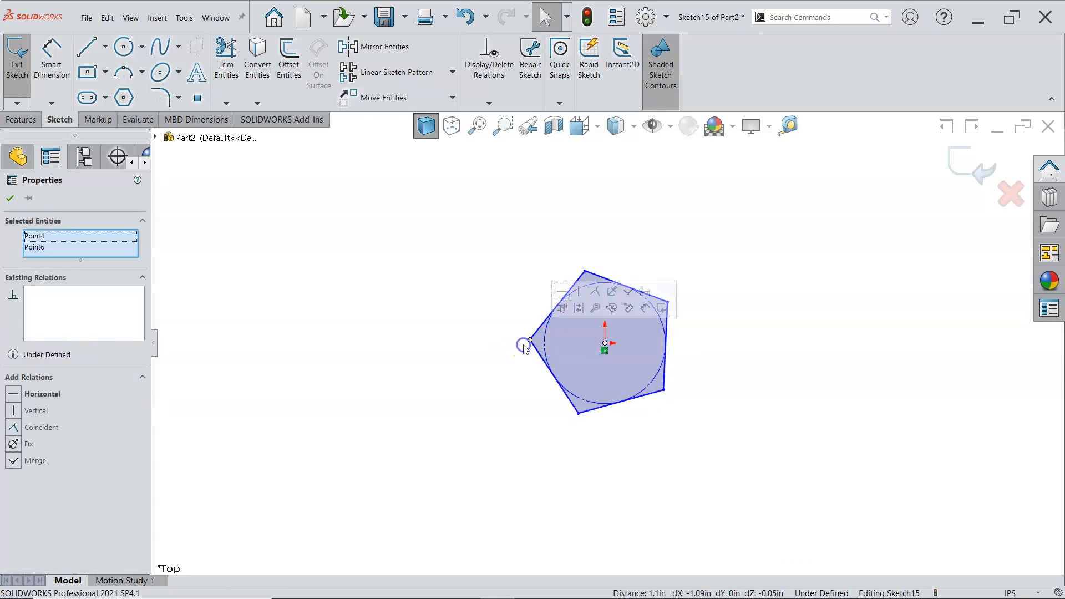
left_click(561, 292)
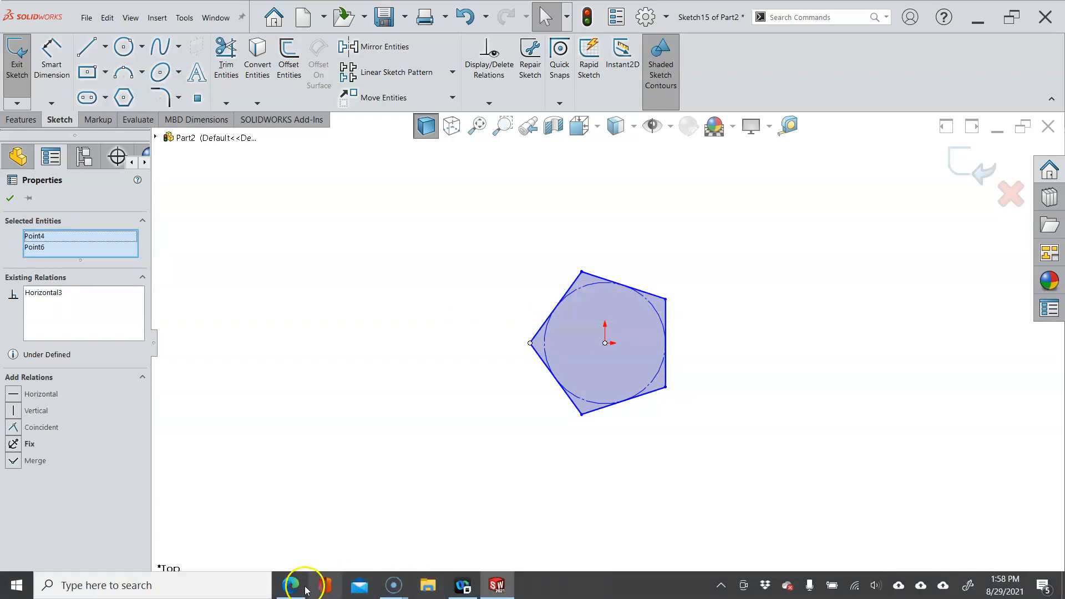
left_click(292, 585)
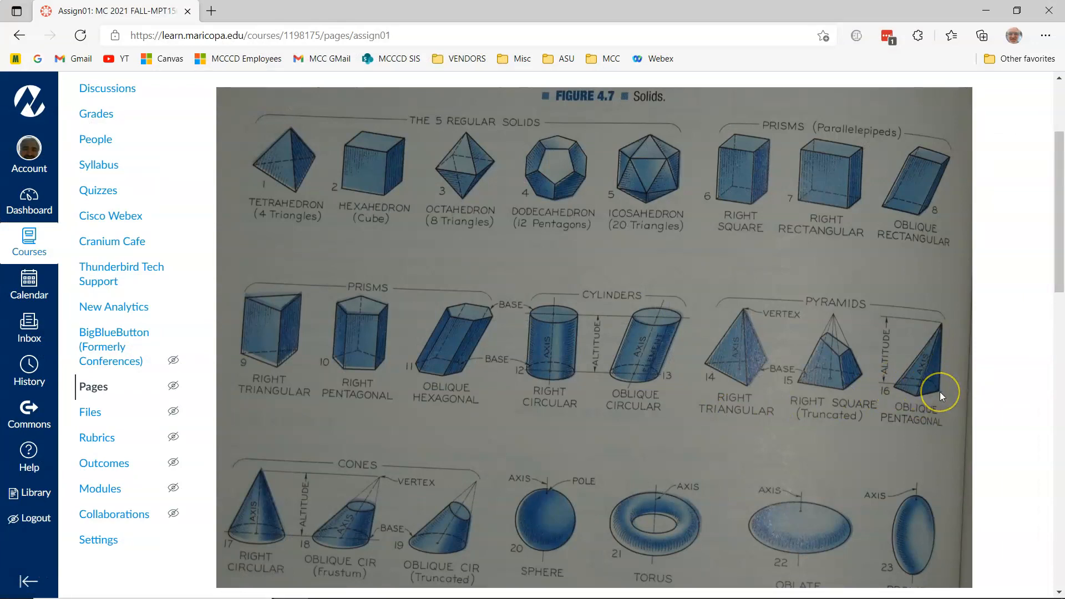
left_click(987, 10)
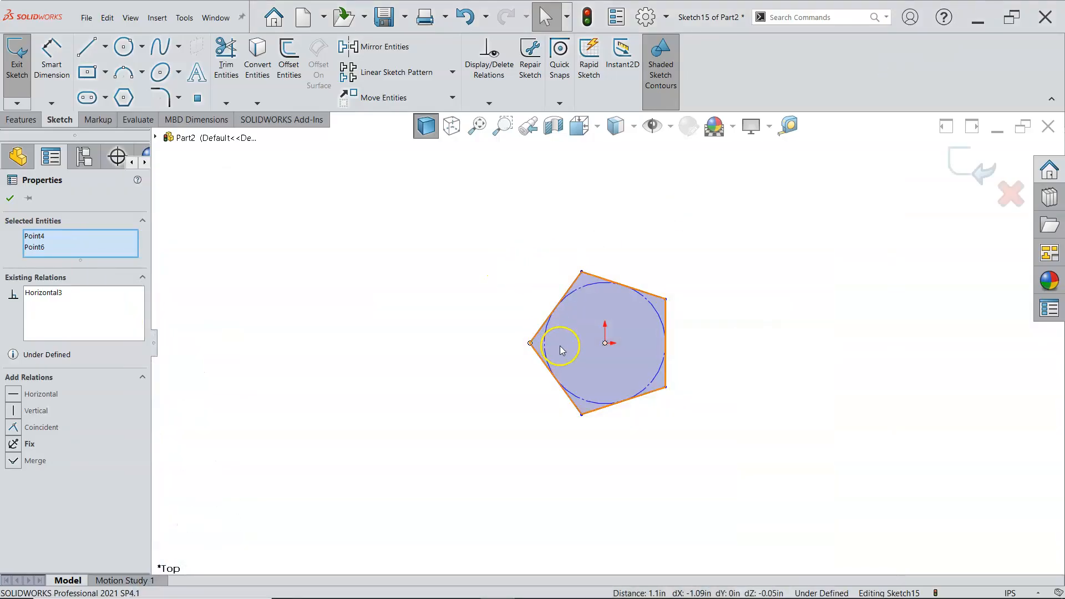
Dimension the pentagon's inscribed circle to a 2 in diameter and exit the sketch.
left_click_drag(531, 344, 494, 340)
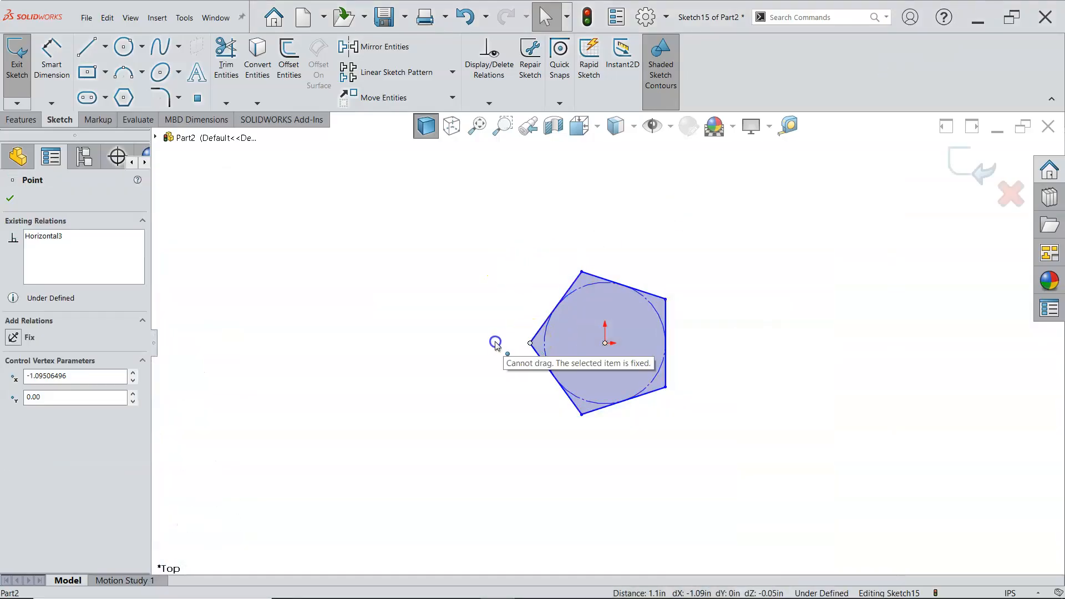
right_click(451, 311)
left_click(553, 292)
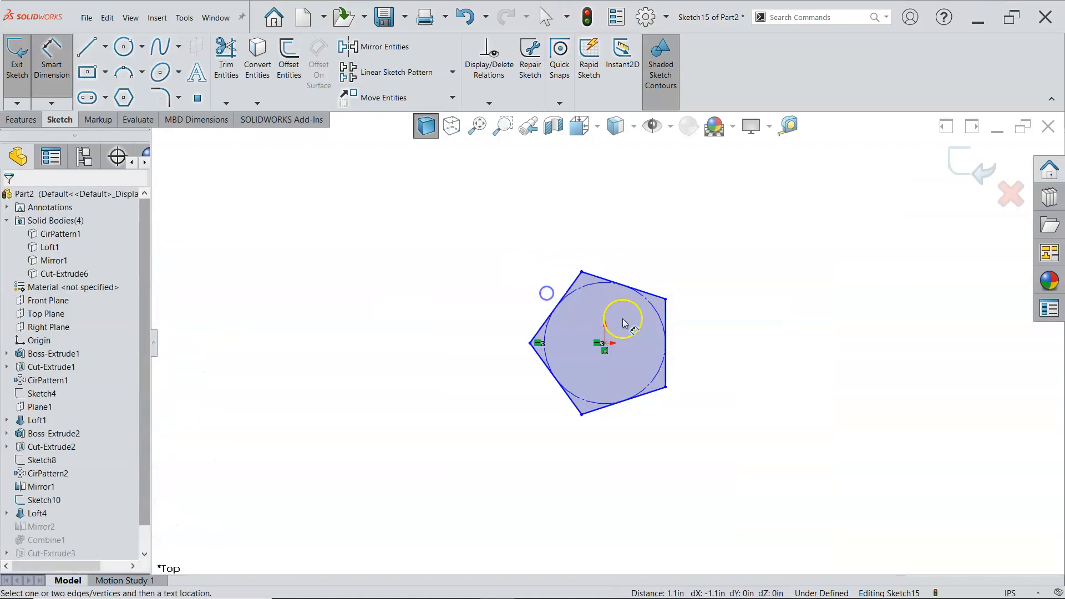
left_click(648, 300)
left_click(704, 246)
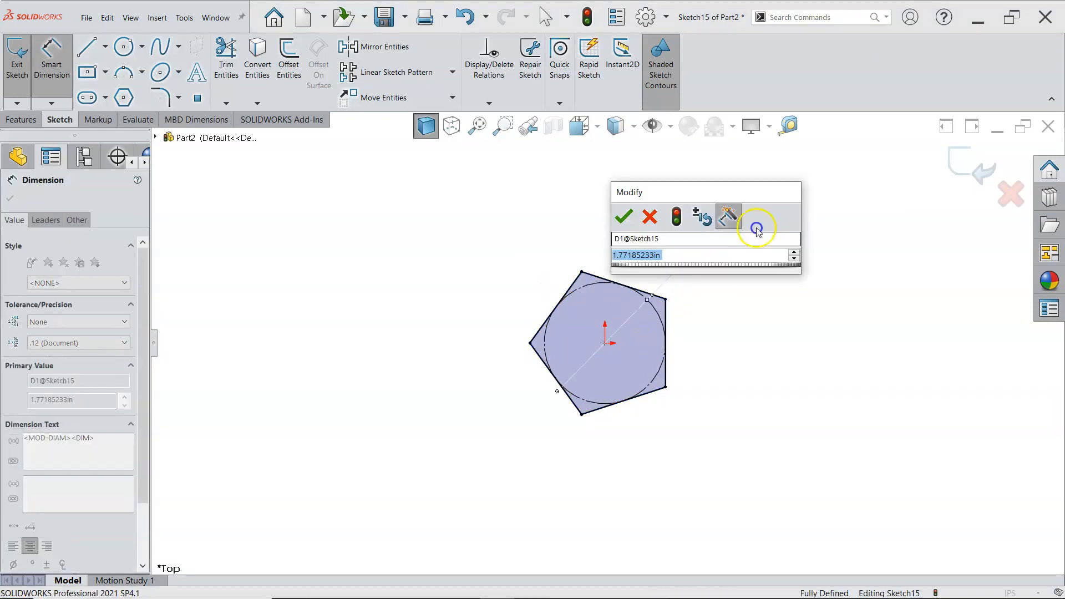
type("2")
key("Return")
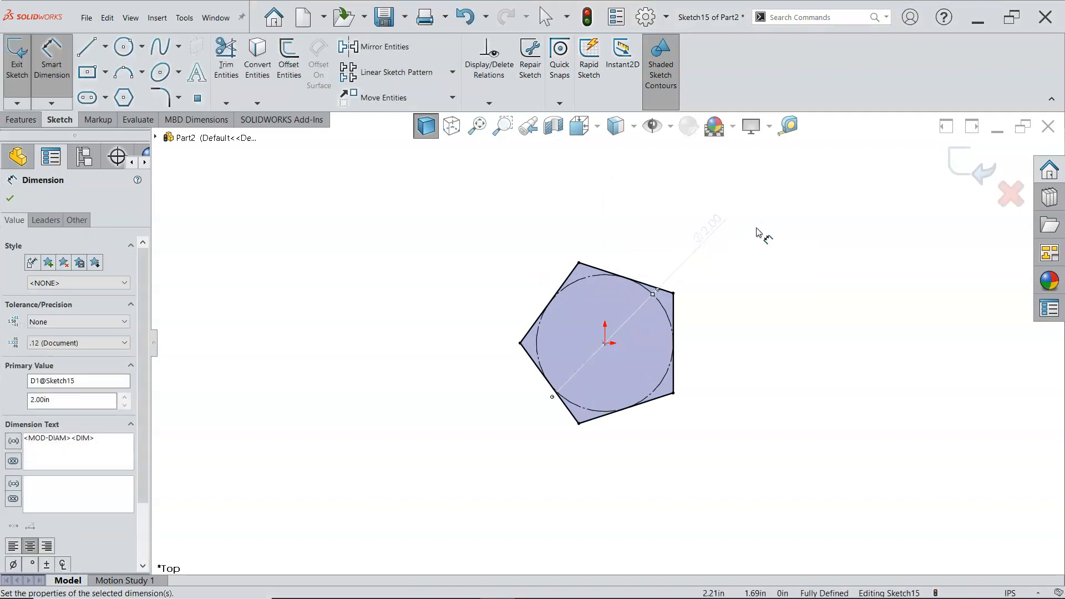
right_click(758, 230)
left_click(788, 268)
mouse_move(777, 273)
middle_mouse_down()
mouse_move(756, 305)
mouse_move(741, 278)
mouse_move(727, 166)
mouse_move(685, 309)
mouse_move(699, 252)
mouse_move(675, 272)
mouse_move(675, 290)
mouse_move(615, 301)
middle_mouse_up()
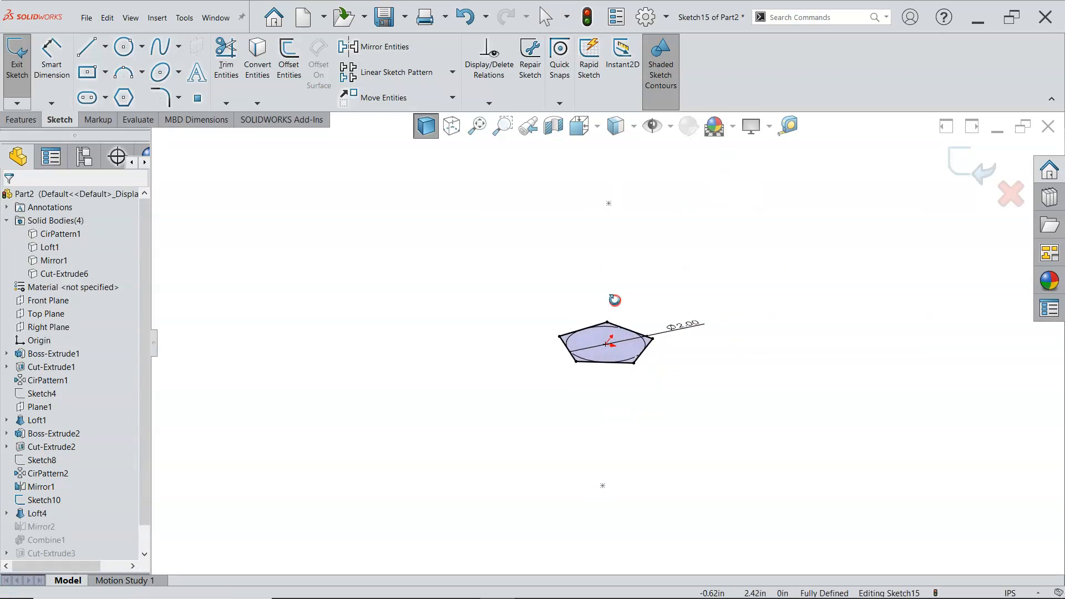
left_click(965, 158)
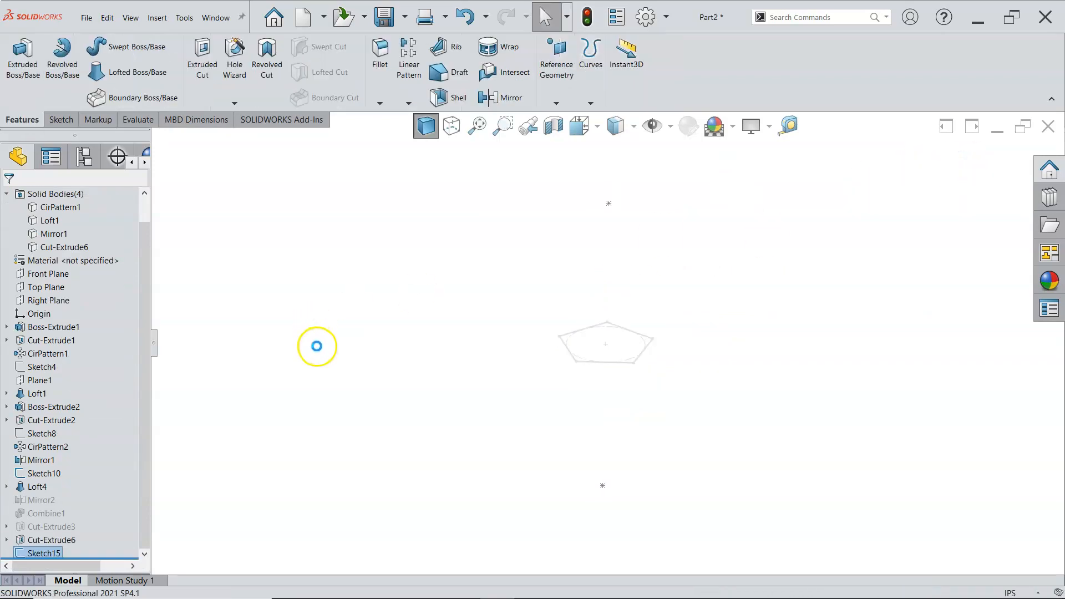
On the Front Plane, sketch a line from the origin up to the right, about 3.8 in long at about 66°.
left_click(49, 273)
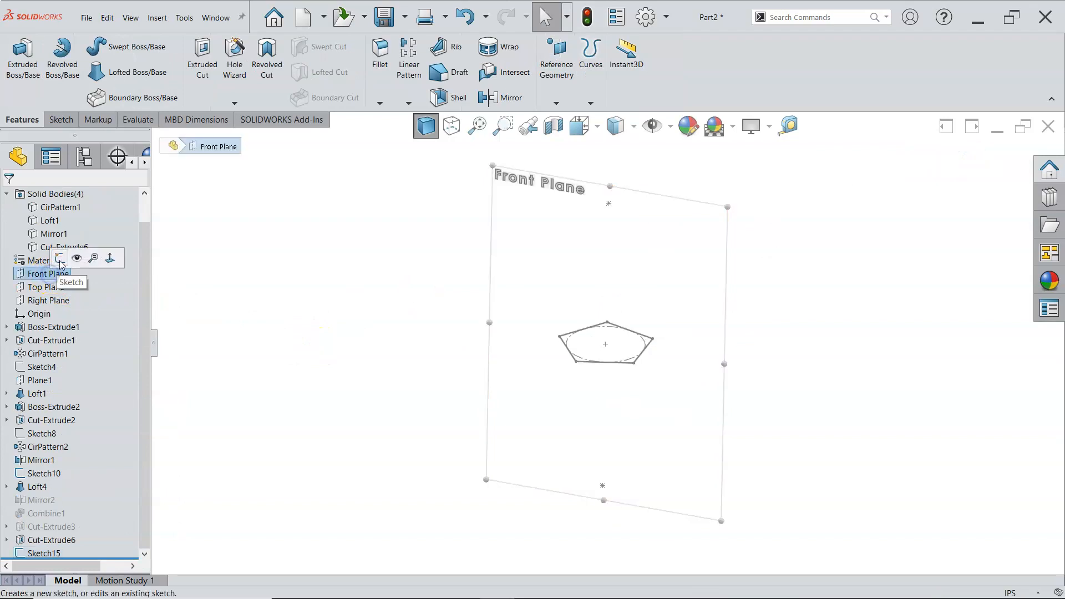
left_click(60, 260)
left_click(88, 46)
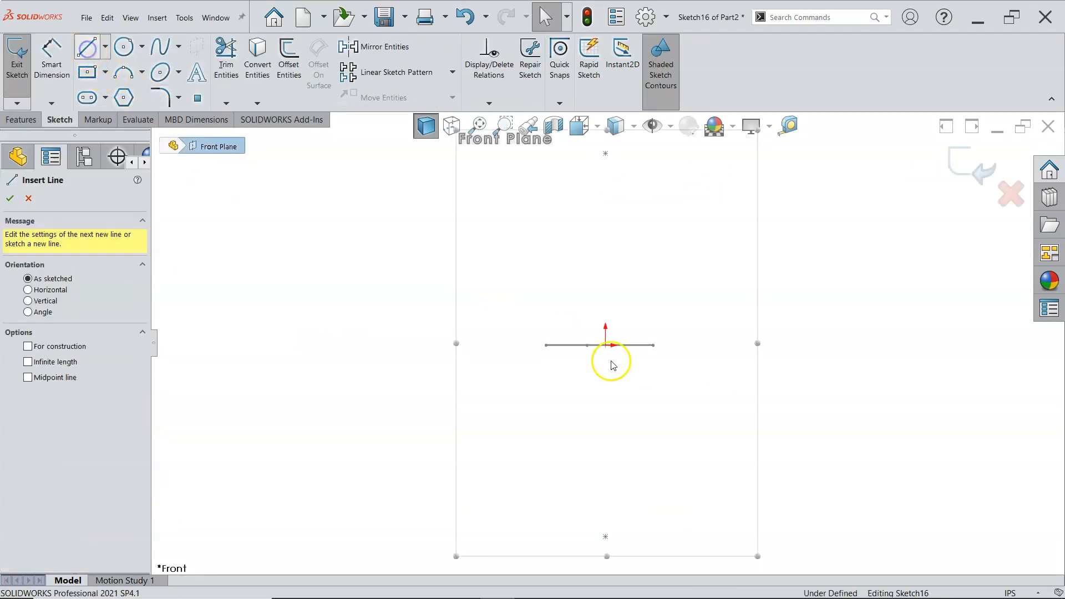
left_click(605, 345)
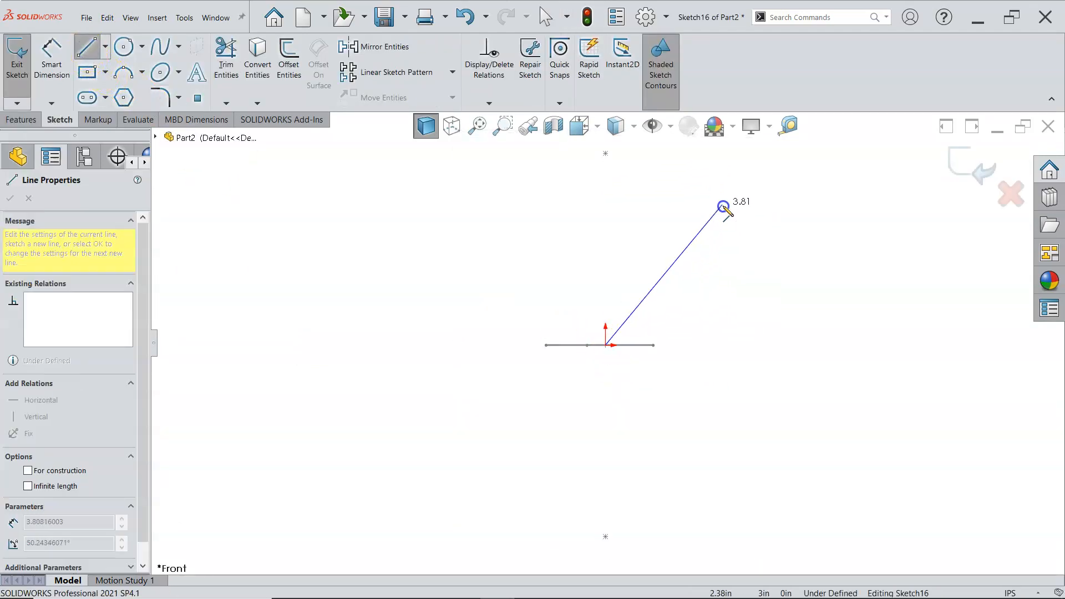
left_click(680, 179)
right_click(752, 238)
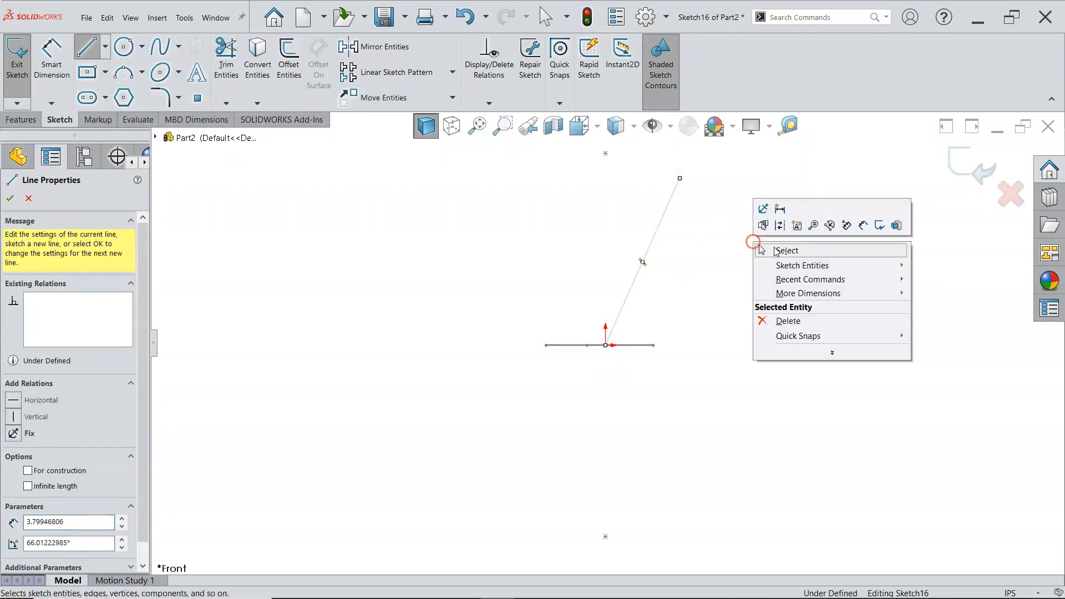
left_click(785, 247)
Dimension the slanted line's vertical height to 3 in.
middle_click_drag(766, 257, 723, 368)
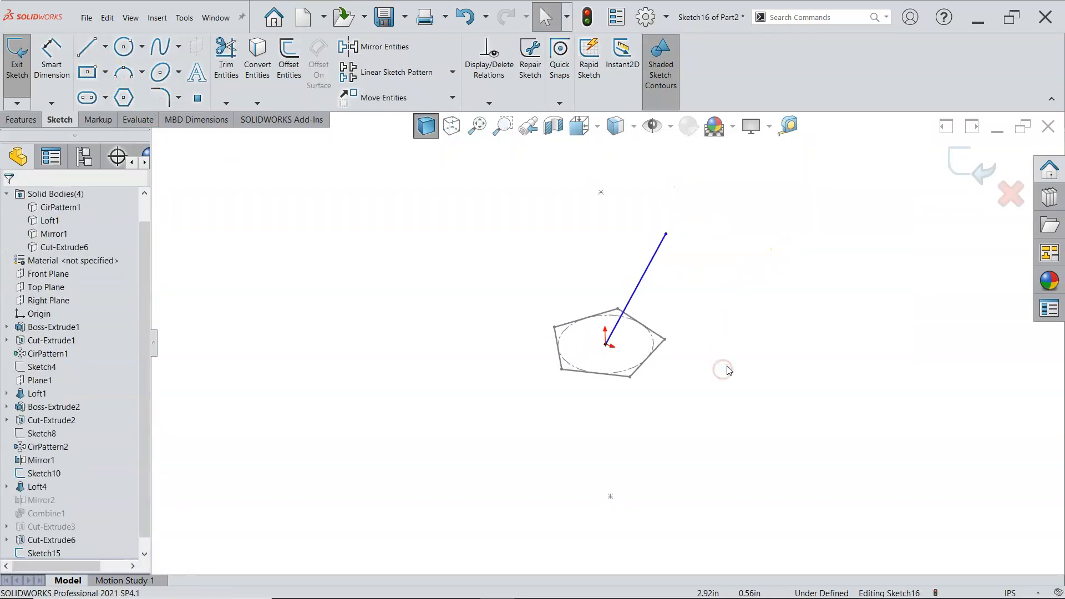
right_click(729, 284)
left_click(841, 268)
left_click(625, 309)
left_click(769, 331)
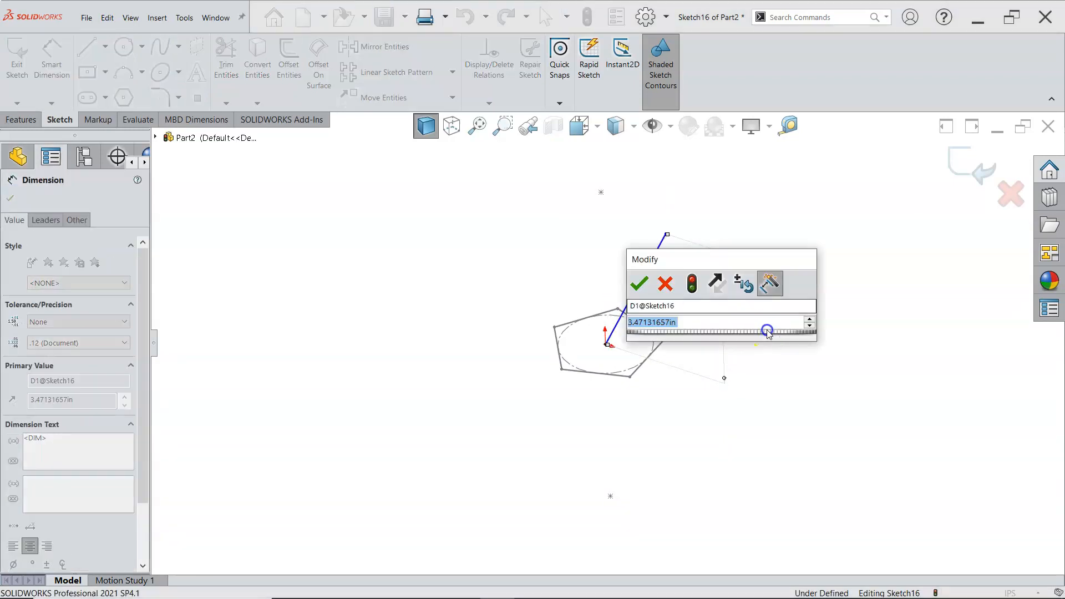
type("3")
key("Return")
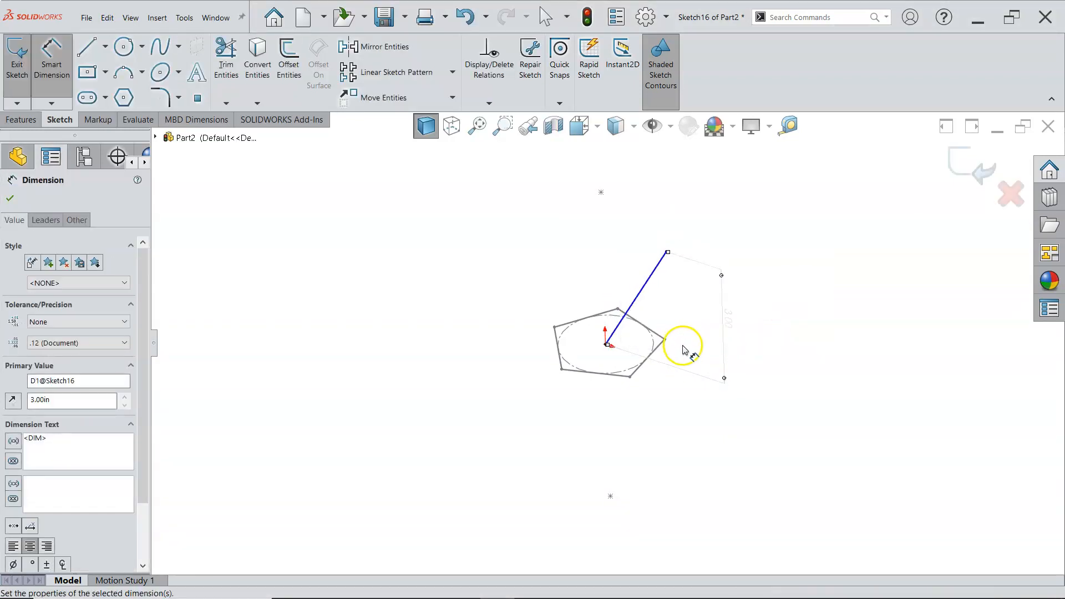
scroll(610, 341, "down", 2)
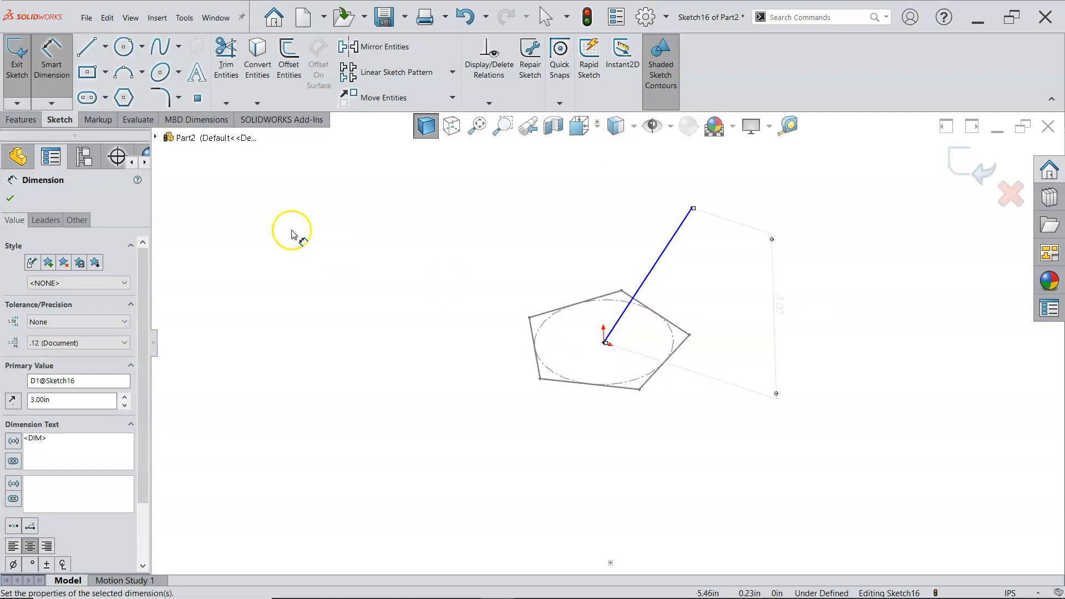
Add a construction centerline from the origin to the pentagon's left vertex in the slanted line's sketch.
right_click(268, 211)
left_click(282, 220)
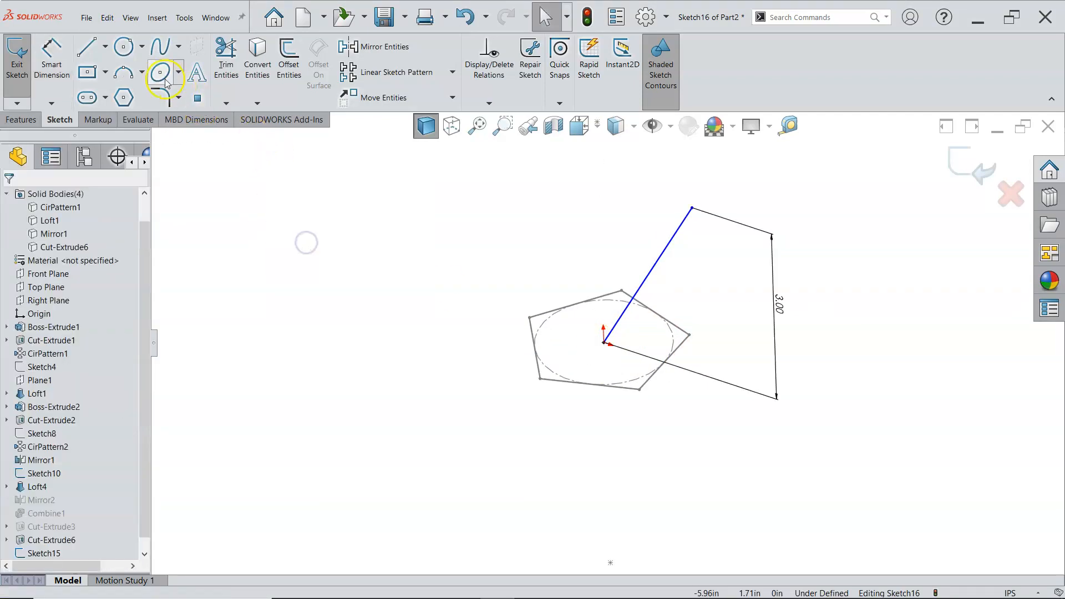
left_click(106, 47)
left_click(119, 79)
left_click(604, 344)
left_click(605, 345)
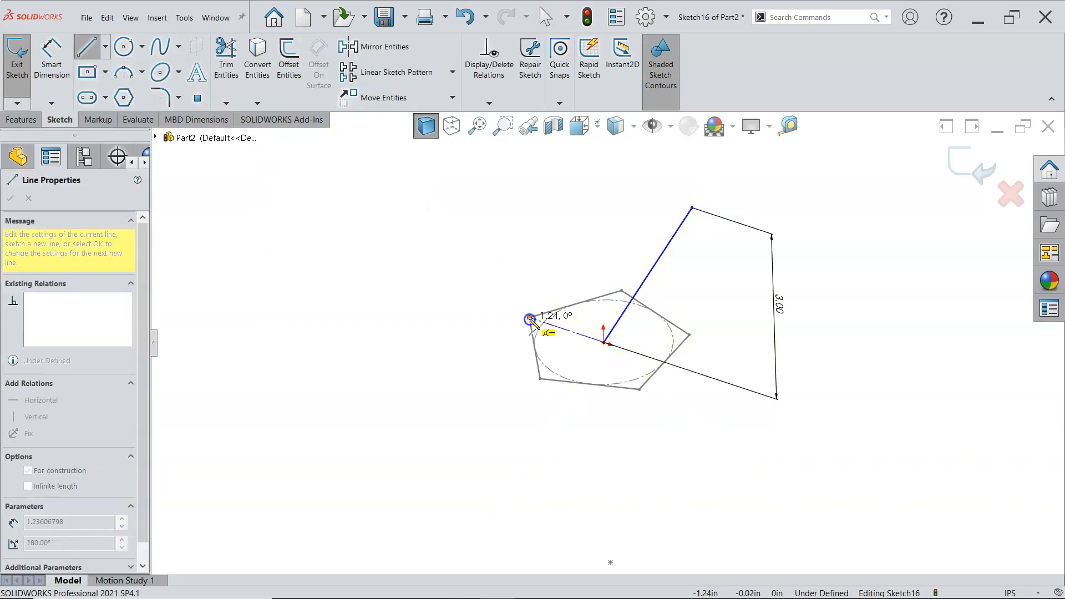
left_click(529, 320)
Dimension the angle between the centerline and the slanted line at 60° and exit the sketch.
right_click(451, 269)
left_click(558, 248)
left_click(578, 333)
left_click(630, 304)
left_click(696, 298)
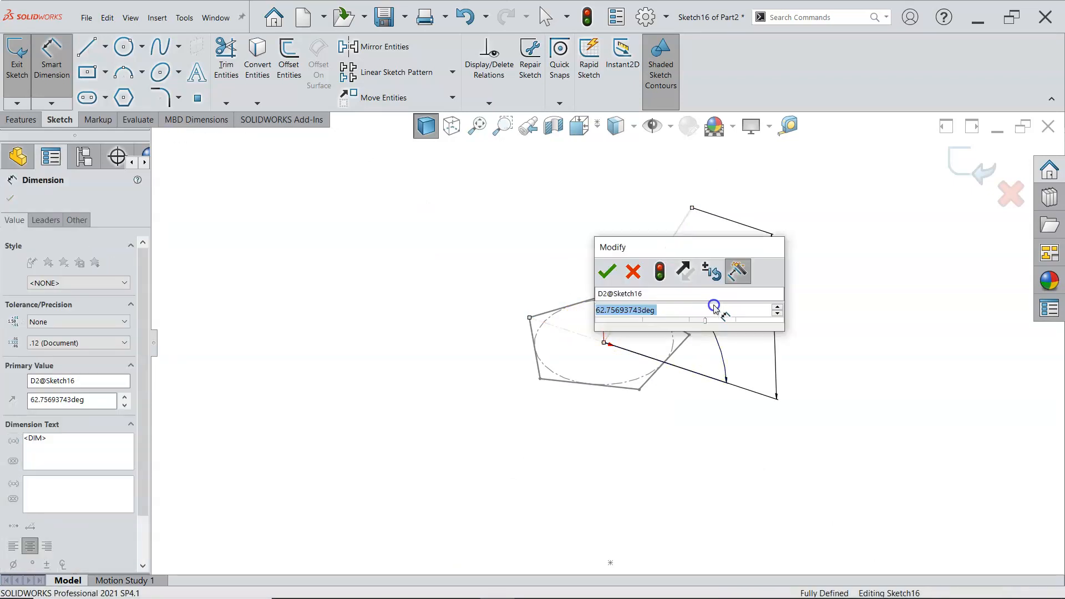
type("60")
key("Return")
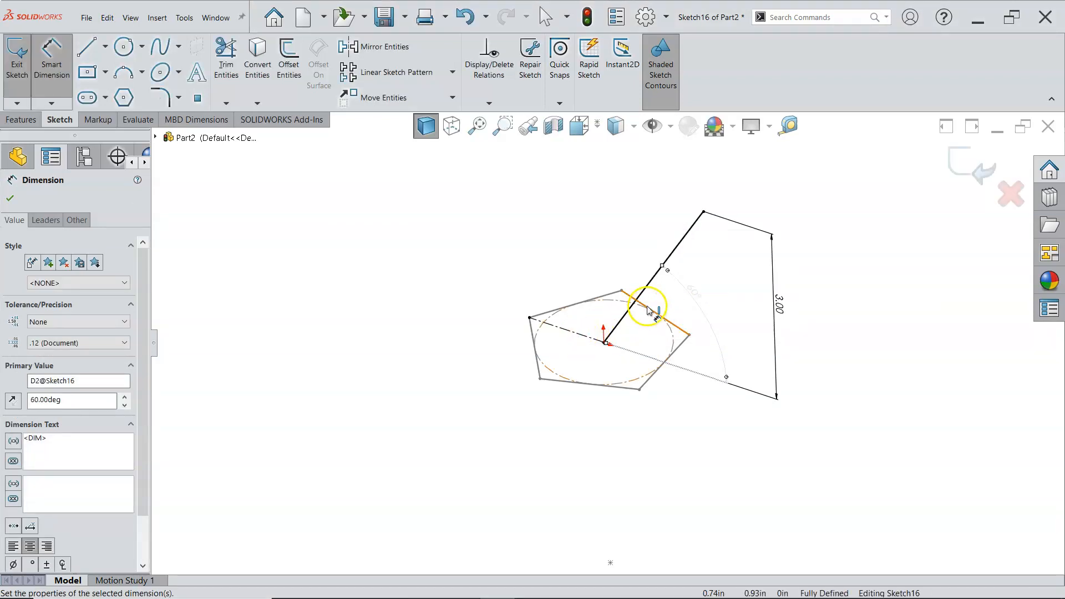
right_click(809, 222)
left_click(852, 261)
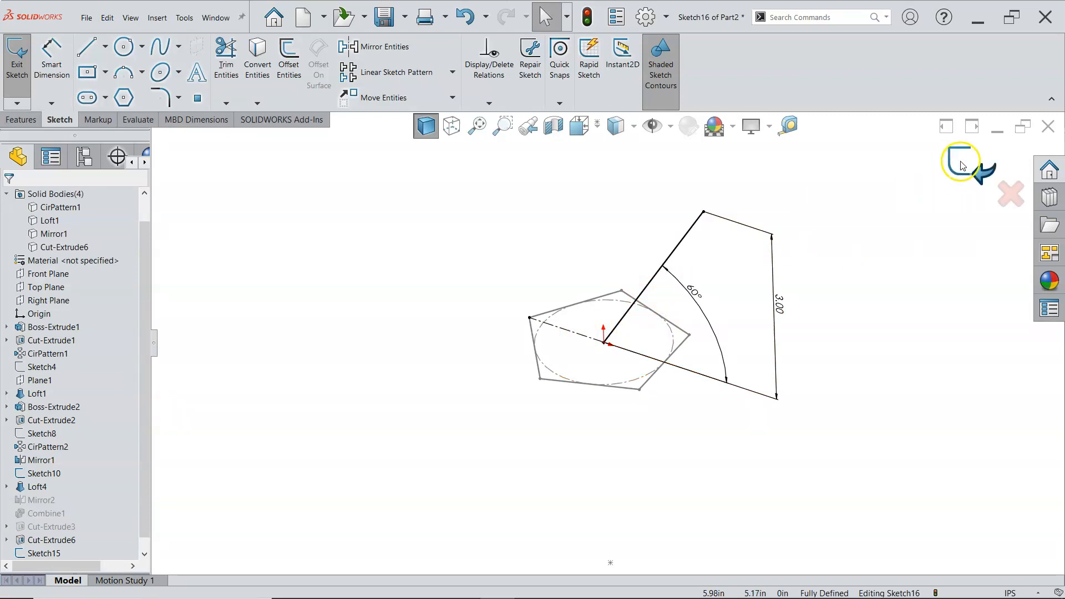
left_click(961, 164)
Set the slanted line's angle dimension to 120° without reopening its sketch.
mouse_move(751, 328)
middle_mouse_down()
mouse_move(760, 268)
mouse_move(743, 288)
mouse_move(760, 290)
mouse_move(746, 317)
middle_mouse_up()
middle_click_drag(651, 333, 654, 352)
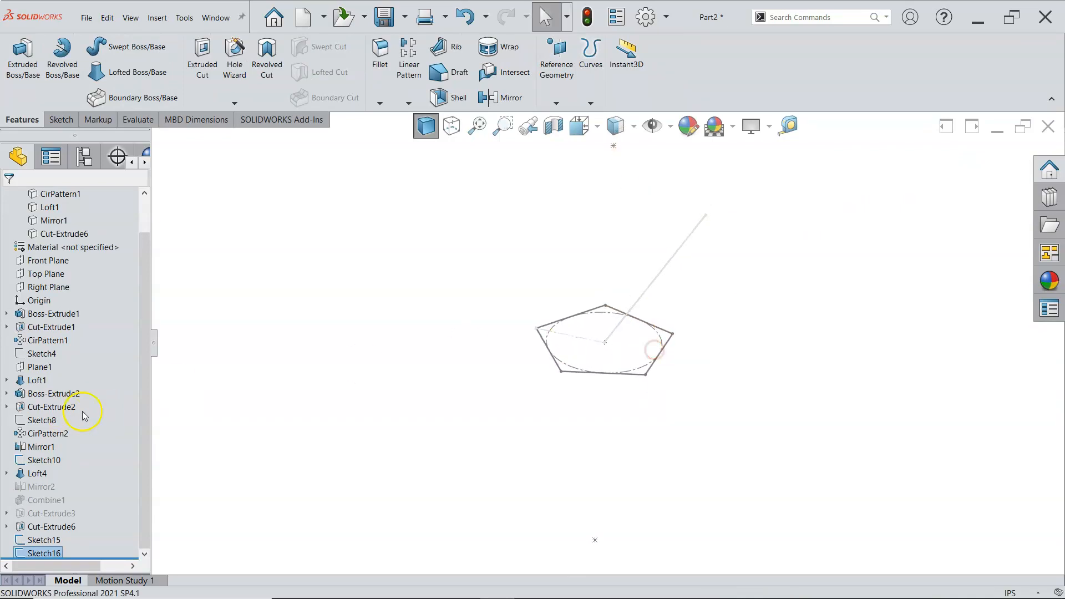
double_click(44, 553)
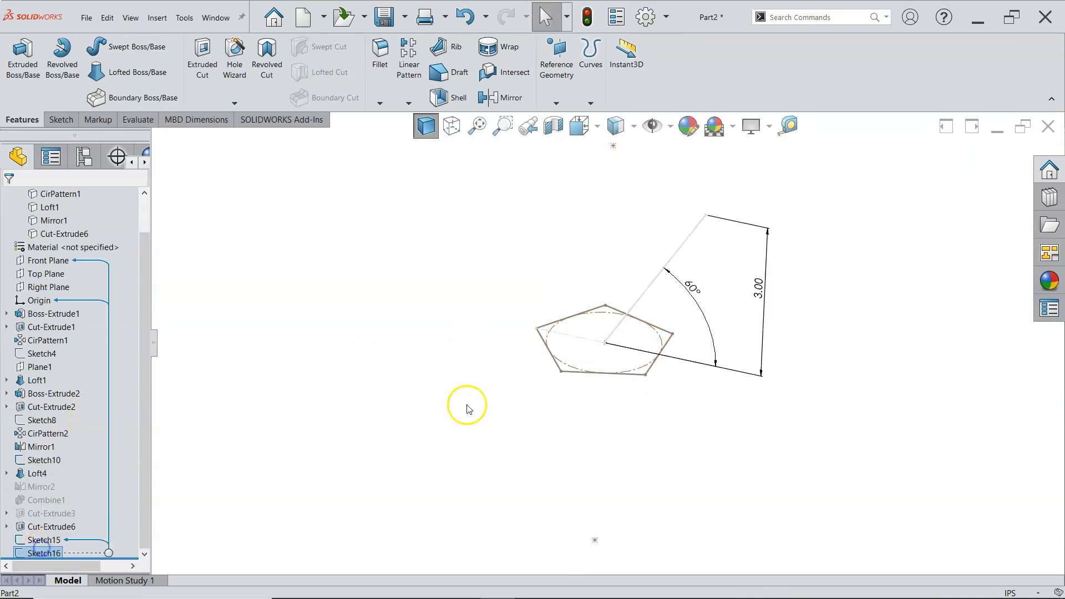
double_click(693, 288)
type("120")
key("Return")
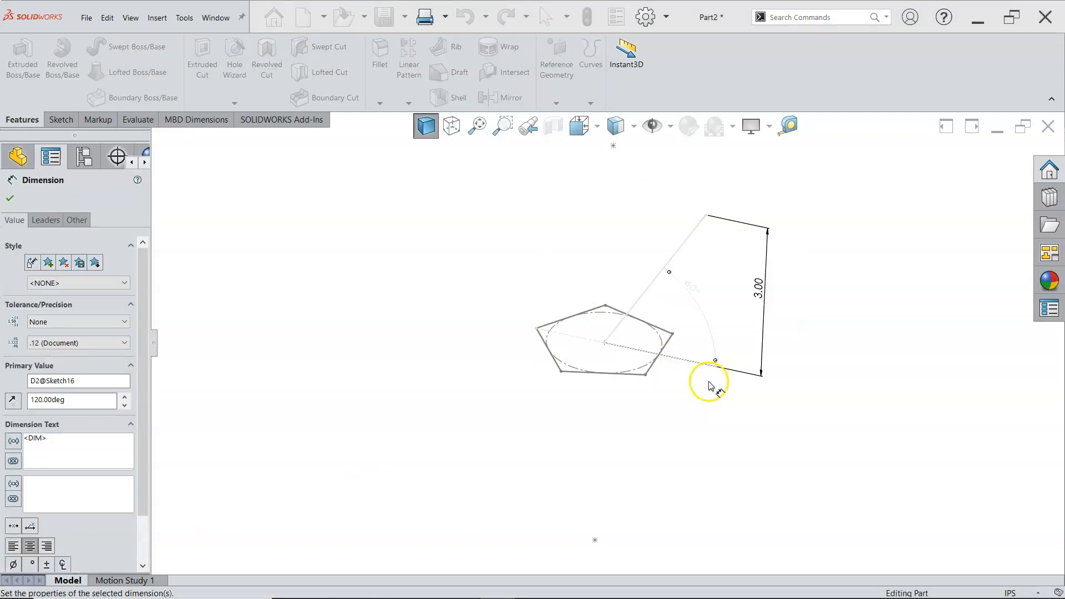
left_click(506, 231)
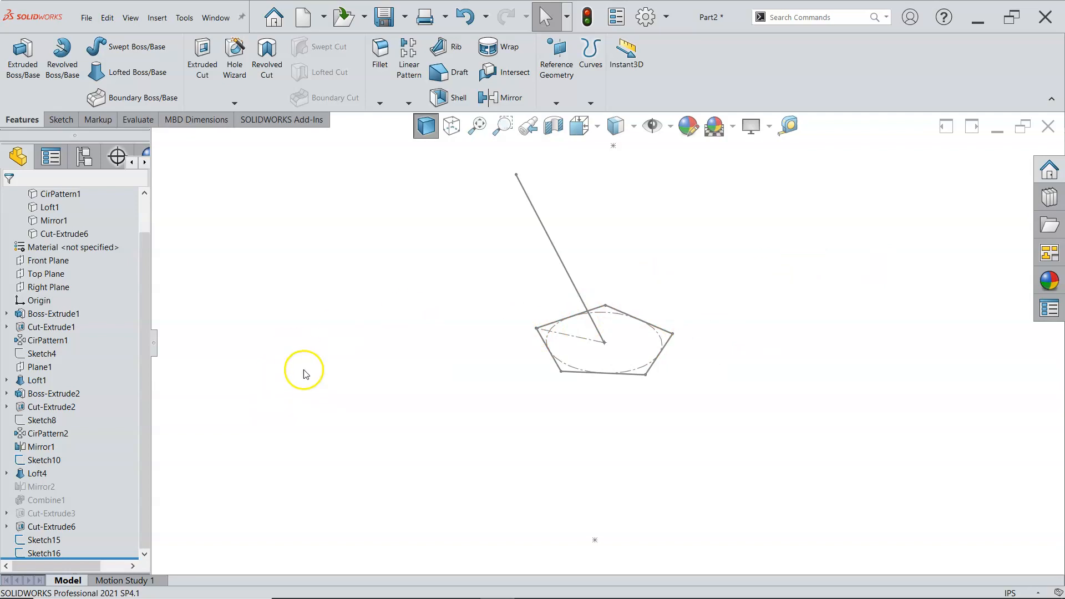
Start a 4 in blind Boss-Extrude of the pentagon sketch, with the slanted line as the extrusion direction.
left_click(44, 540)
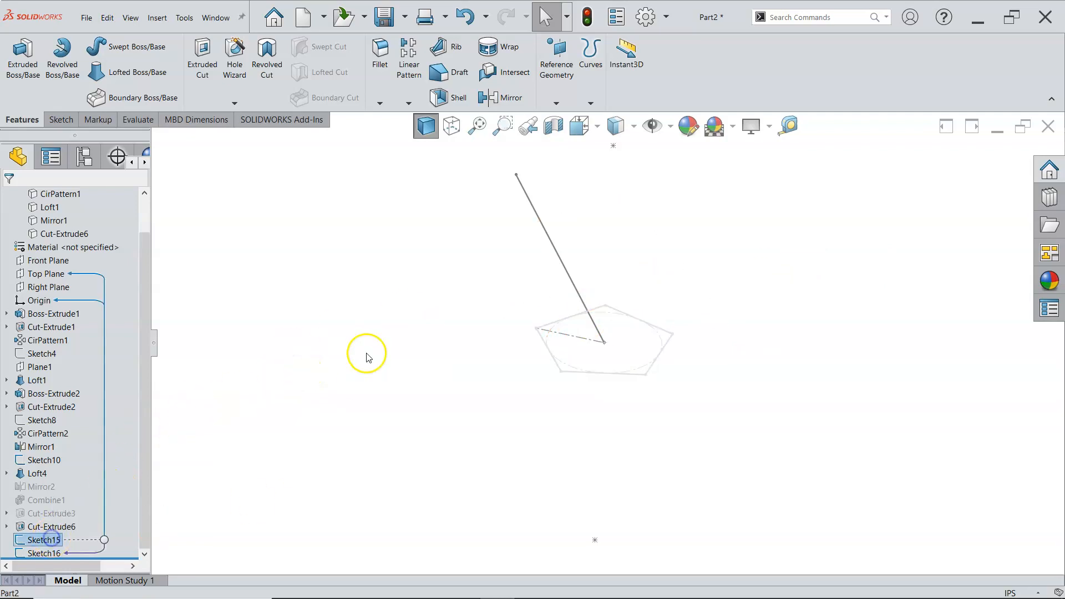
left_click(23, 56)
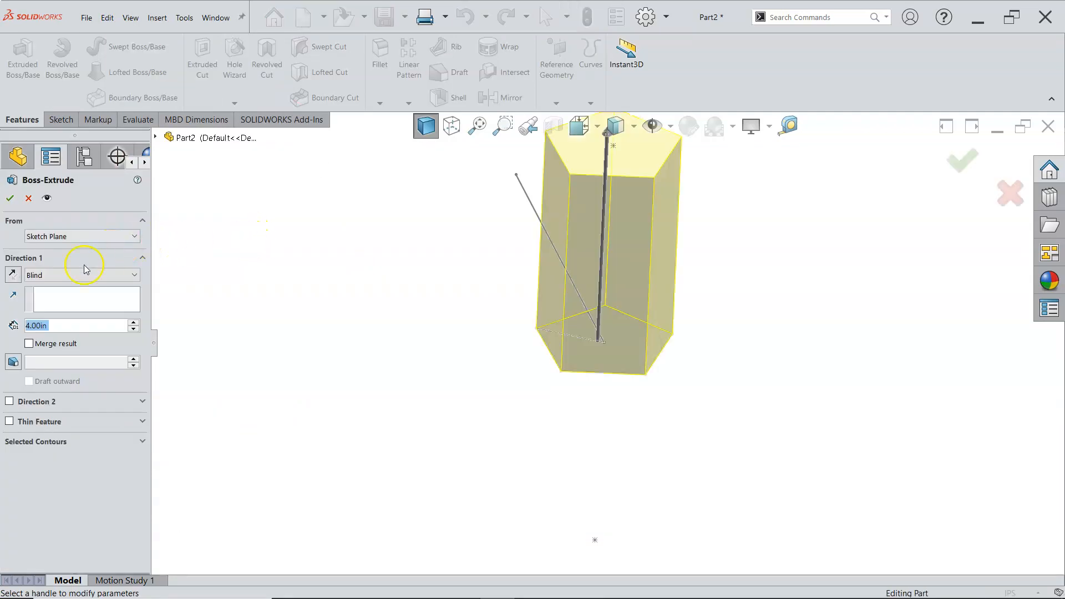
left_click(63, 276)
left_click(64, 277)
left_click(59, 276)
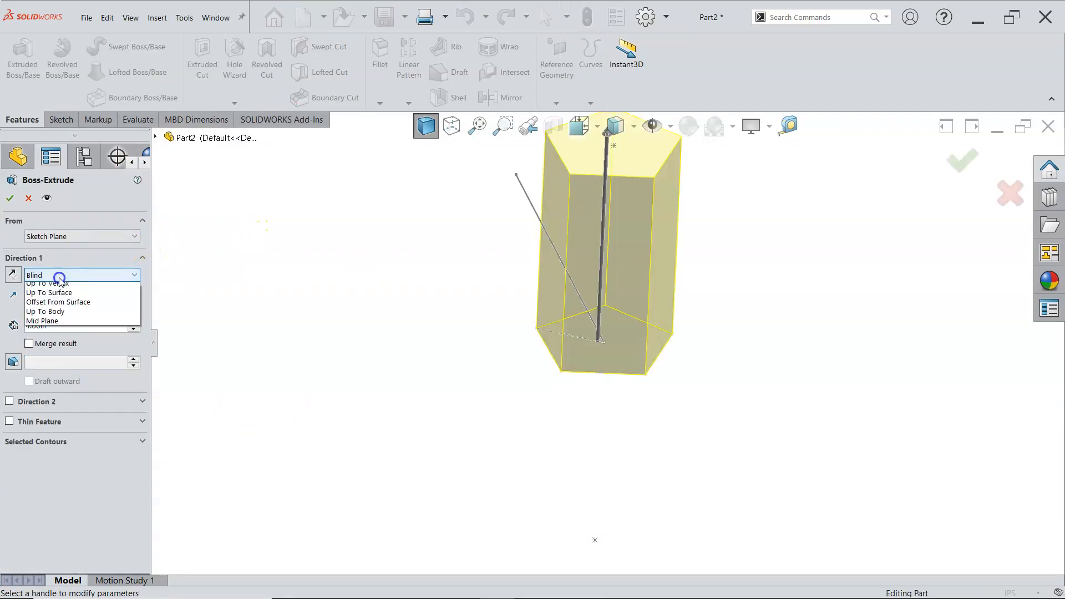
left_click(67, 275)
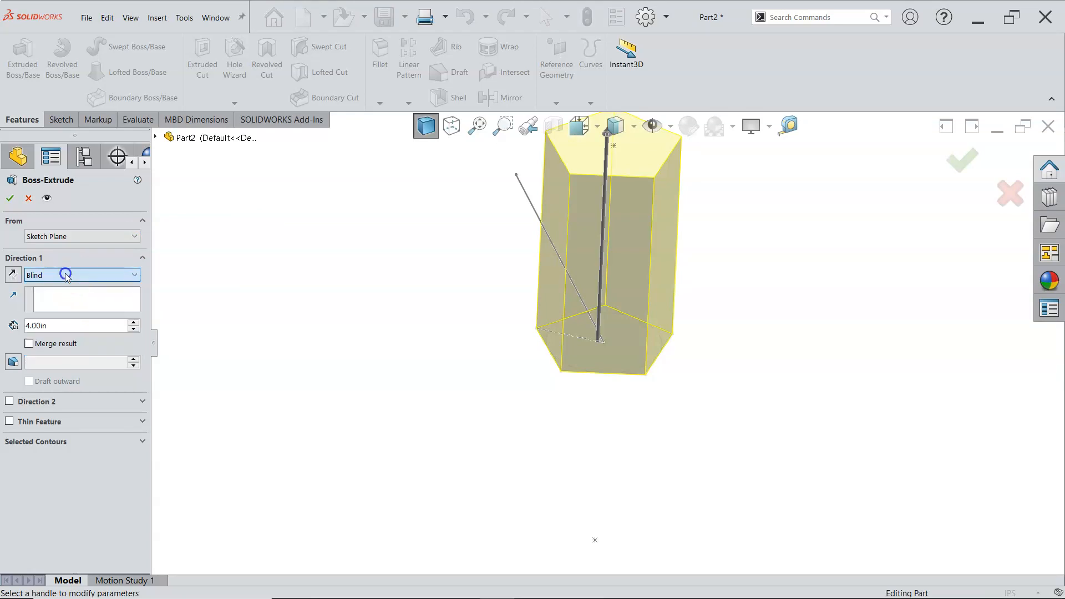
left_click(535, 210)
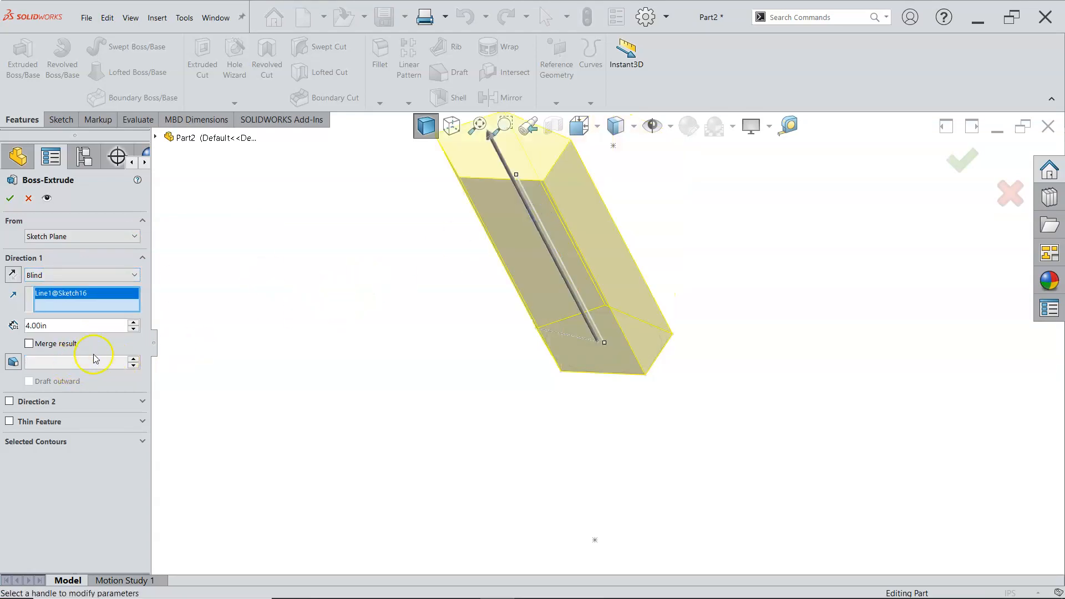
Turn on draft for the extrusion and raise the inward draft angle to 13°.
left_click(14, 362)
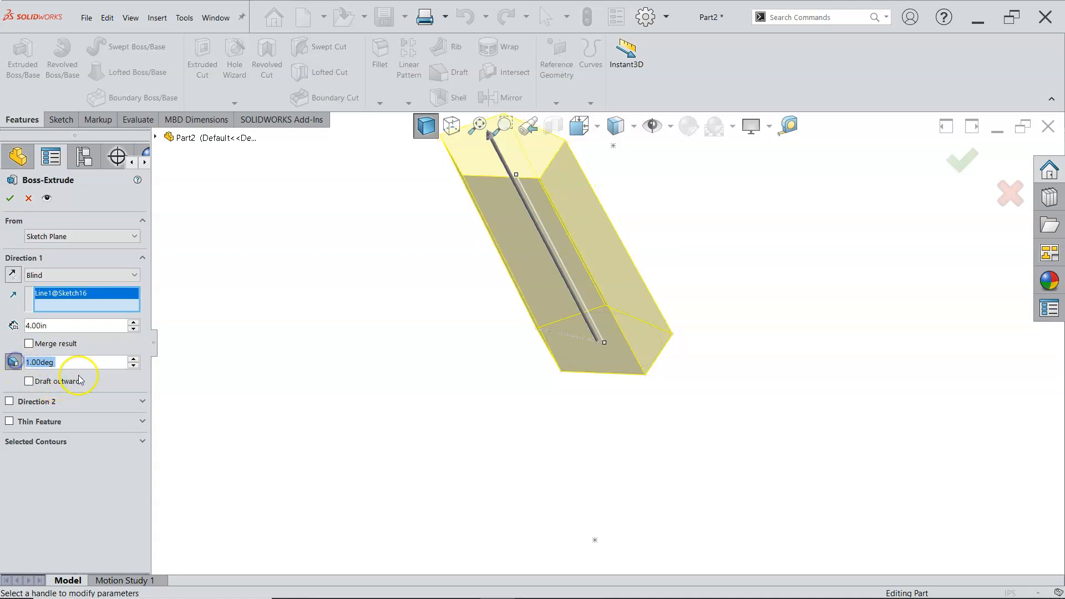
left_click(133, 361)
left_click(133, 361)
left_click(133, 361)
left_click(133, 361)
left_click(133, 361)
left_click(133, 361)
left_click(133, 362)
left_click(133, 361)
left_click(133, 361)
left_click(133, 361)
left_click(133, 361)
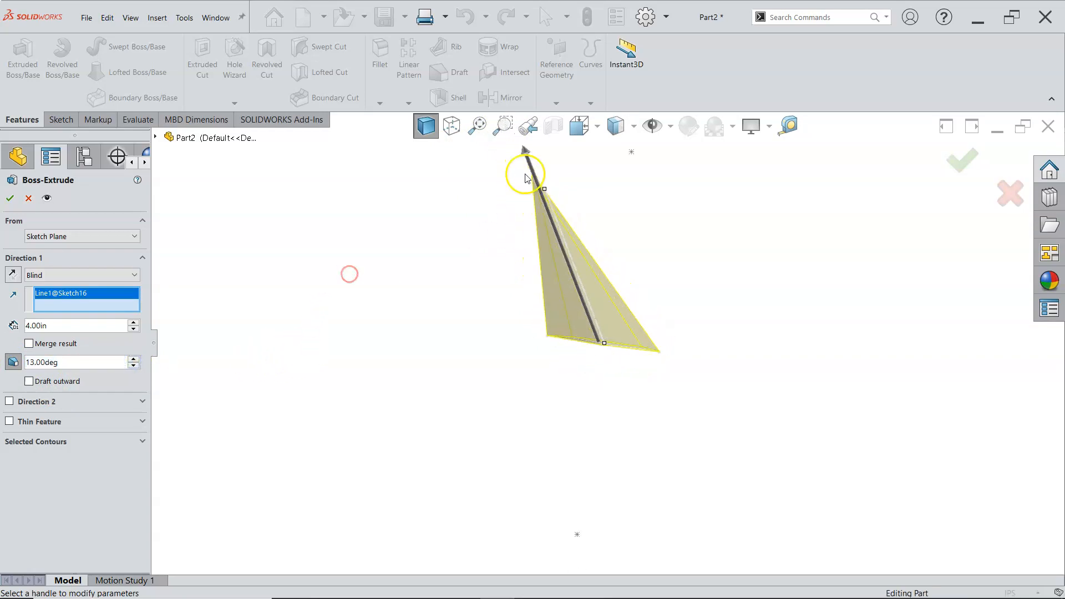
Check the pyramid's tip, set the draft angle to 15°, and accept the extrusion.
scroll(525, 175, "down", 4)
middle_click_drag(578, 288, 529, 330)
scroll(616, 358, "down", 4)
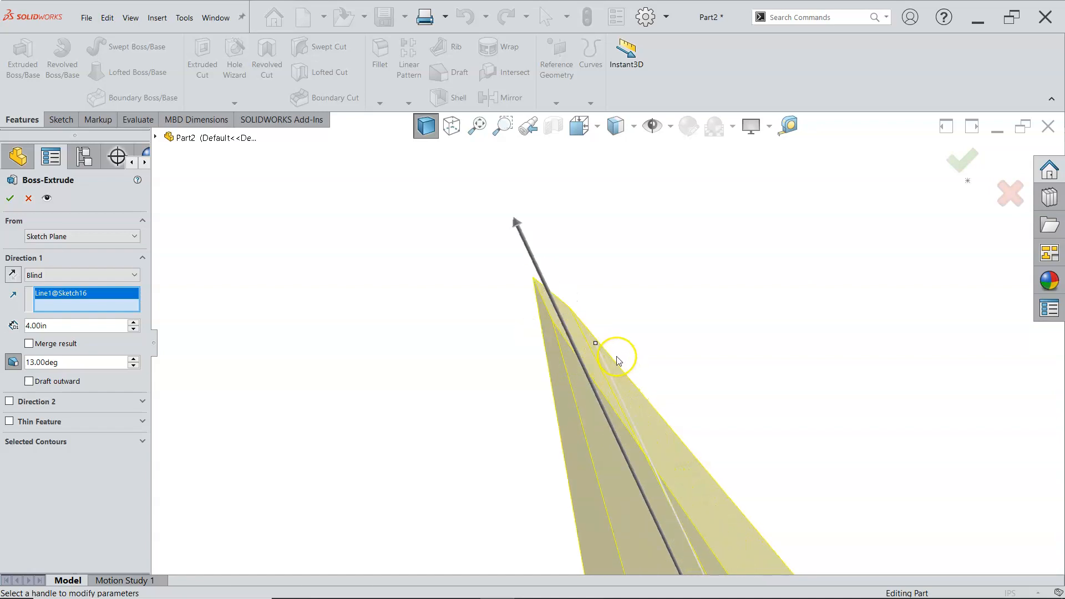
mouse_move(612, 346)
middle_mouse_down()
mouse_move(542, 357)
mouse_move(566, 347)
mouse_move(614, 335)
mouse_move(540, 368)
mouse_move(626, 341)
middle_mouse_up()
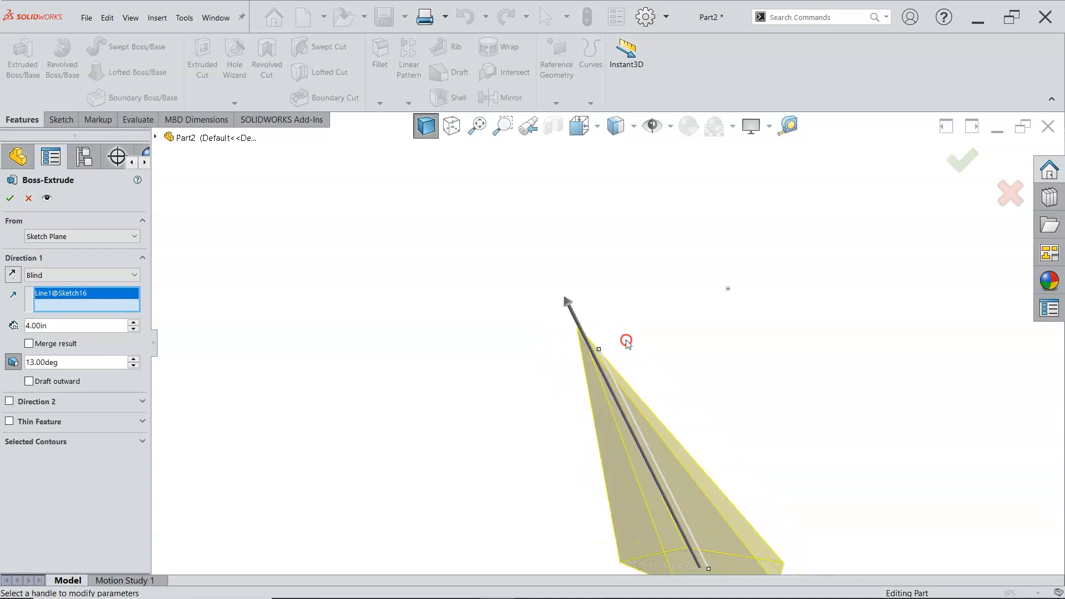
left_click(14, 363)
left_click(14, 363)
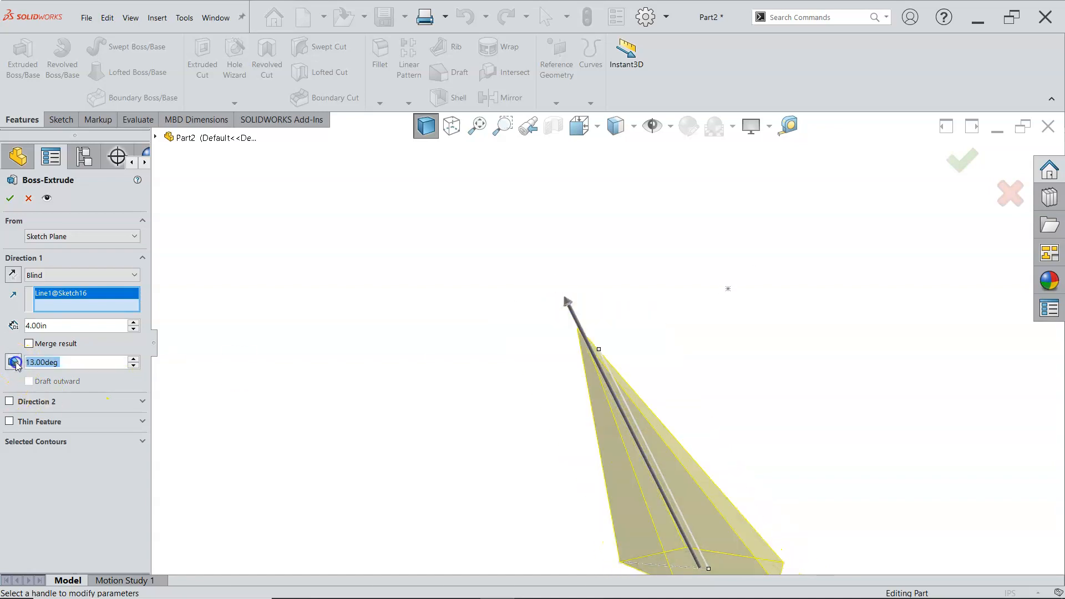
left_click(133, 359)
left_click(133, 360)
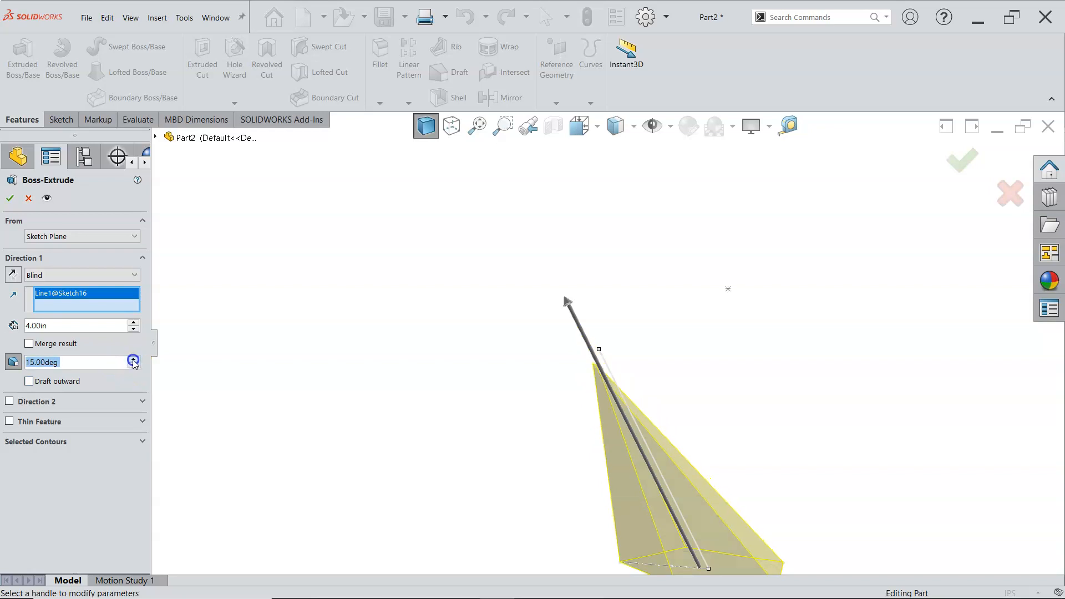
left_click(10, 198)
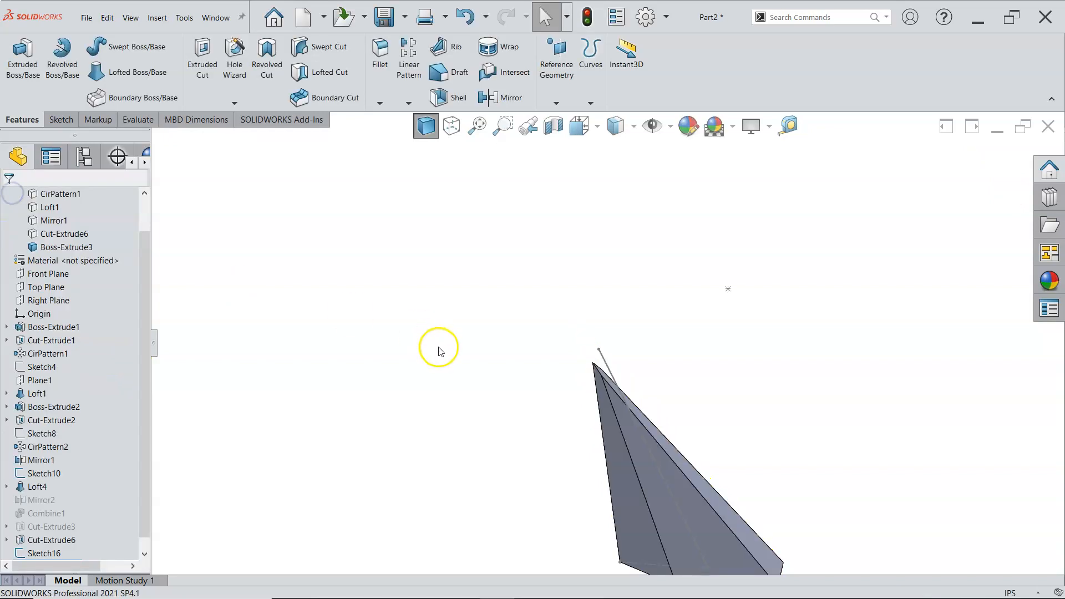
Hide the slanted line's sketch and the oblique pentagonal pyramid body.
middle_click_drag(399, 383, 524, 373)
scroll(633, 402, "down", 2)
key("ctrl+7")
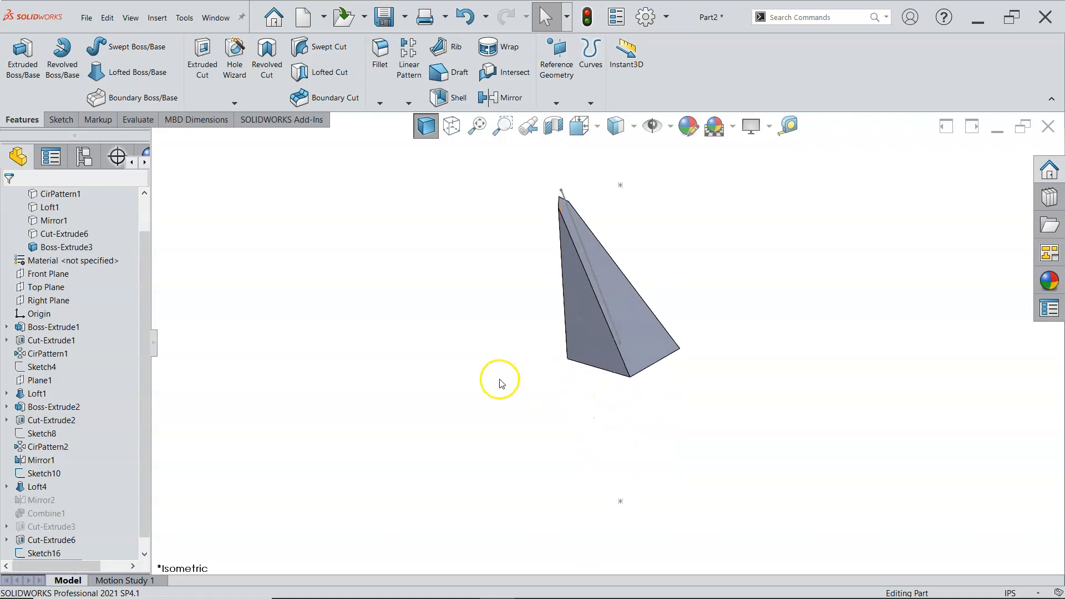
left_click(53, 541)
left_click(50, 553, "ctrl")
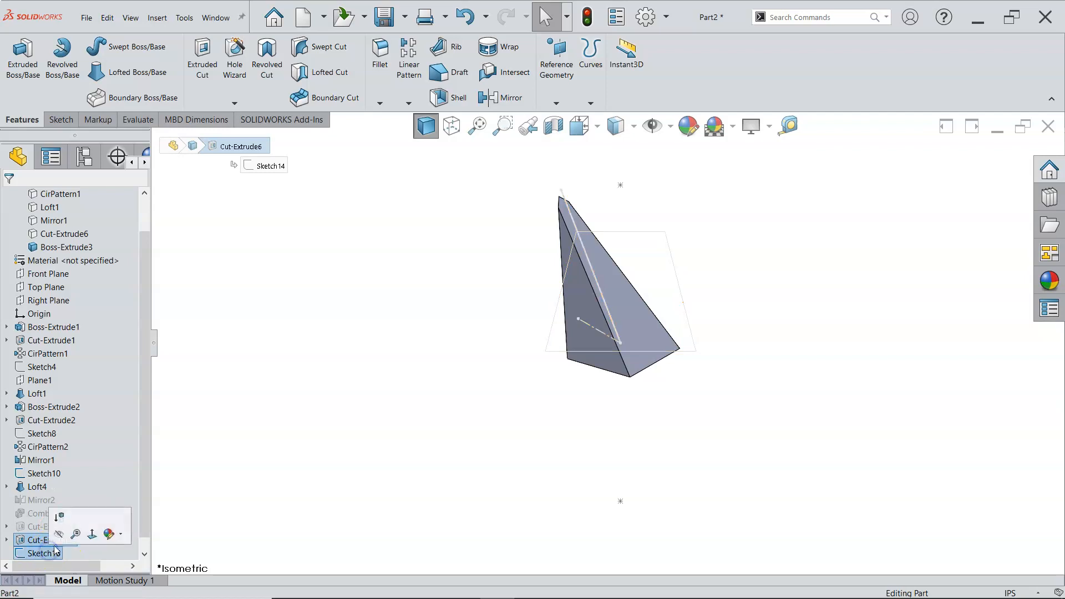
left_click(60, 534)
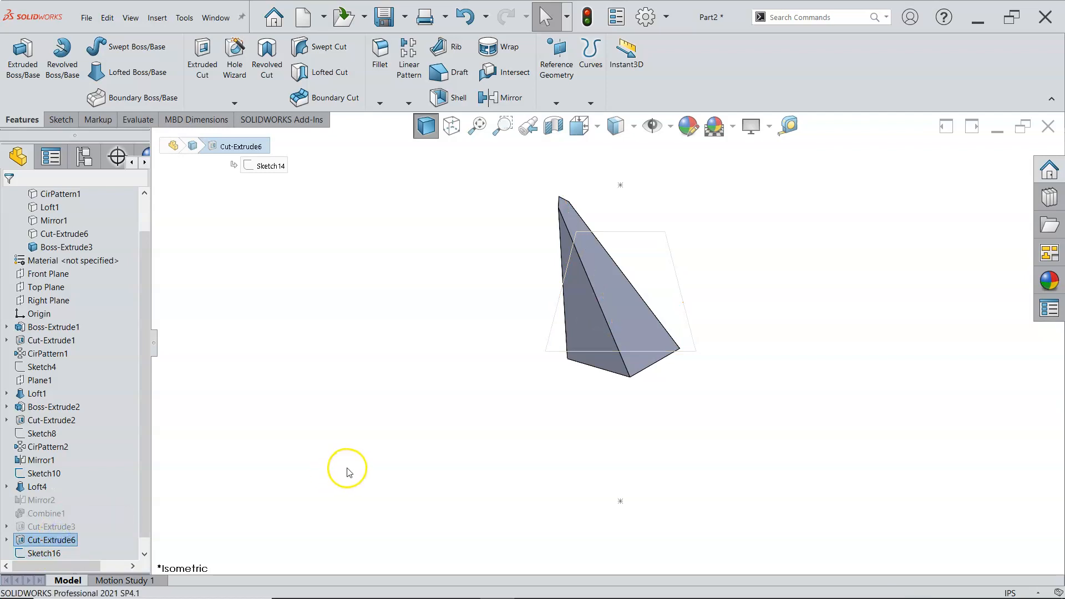
left_click(58, 247)
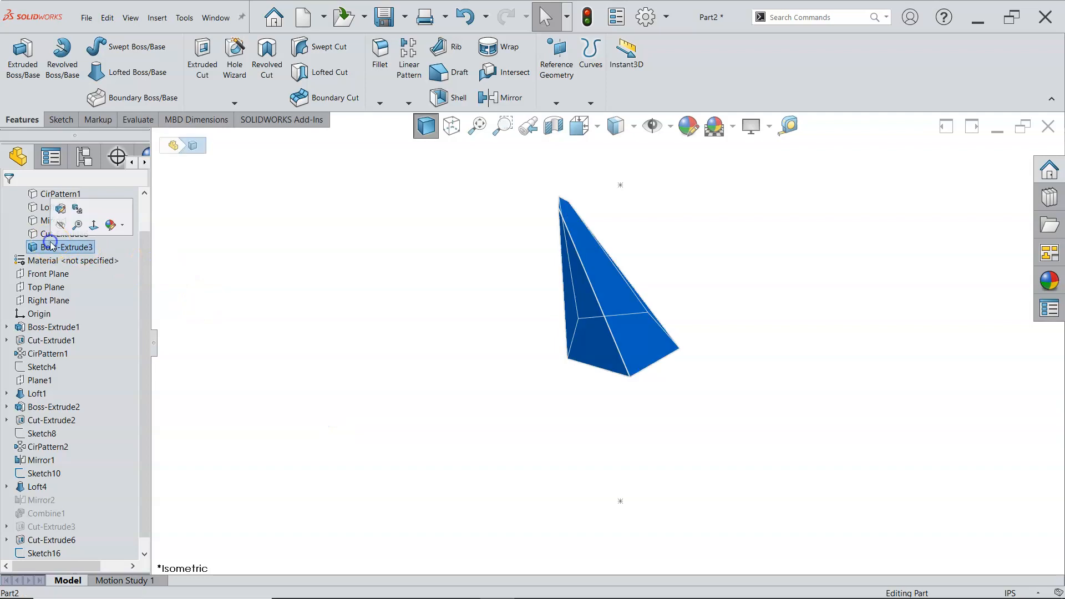
left_click(56, 227)
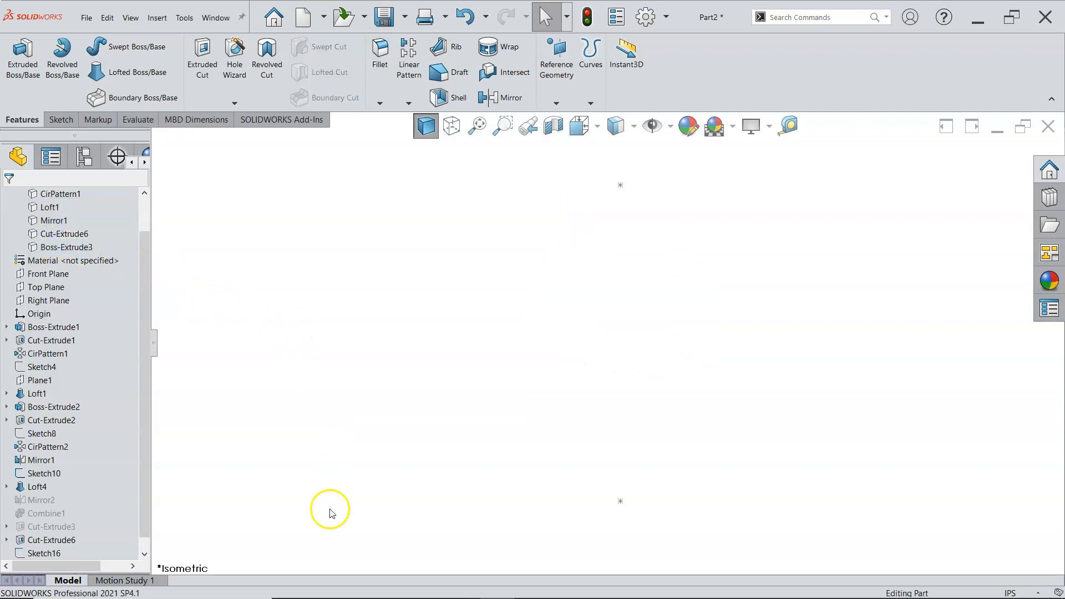
Switch to the browser to examine the remaining solids in Figure 4.7, and return to SOLIDWORKS.
mouse_move(305, 591)
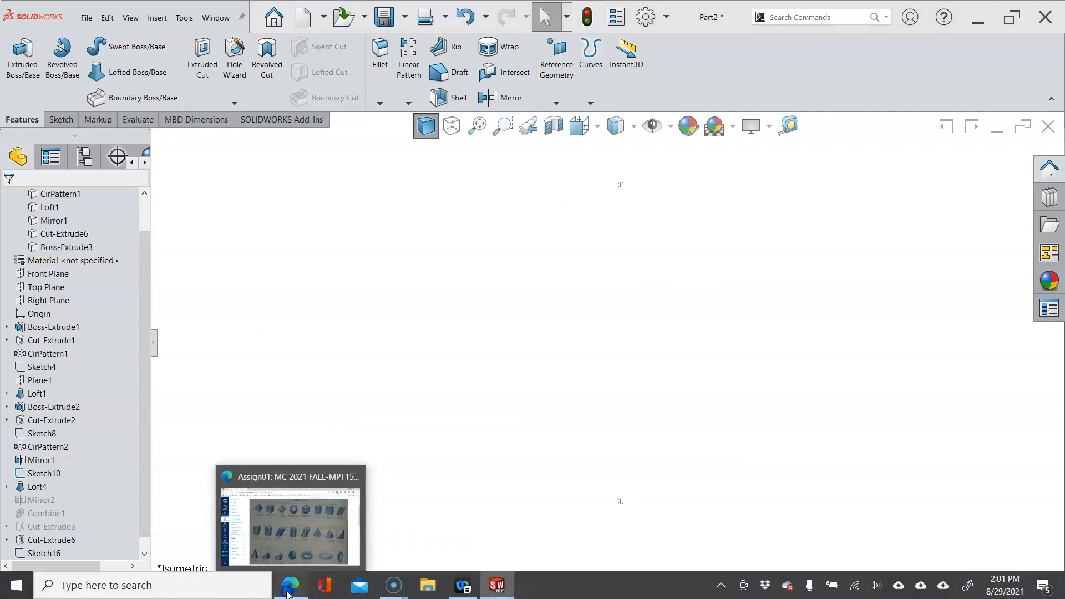
left_click(338, 476)
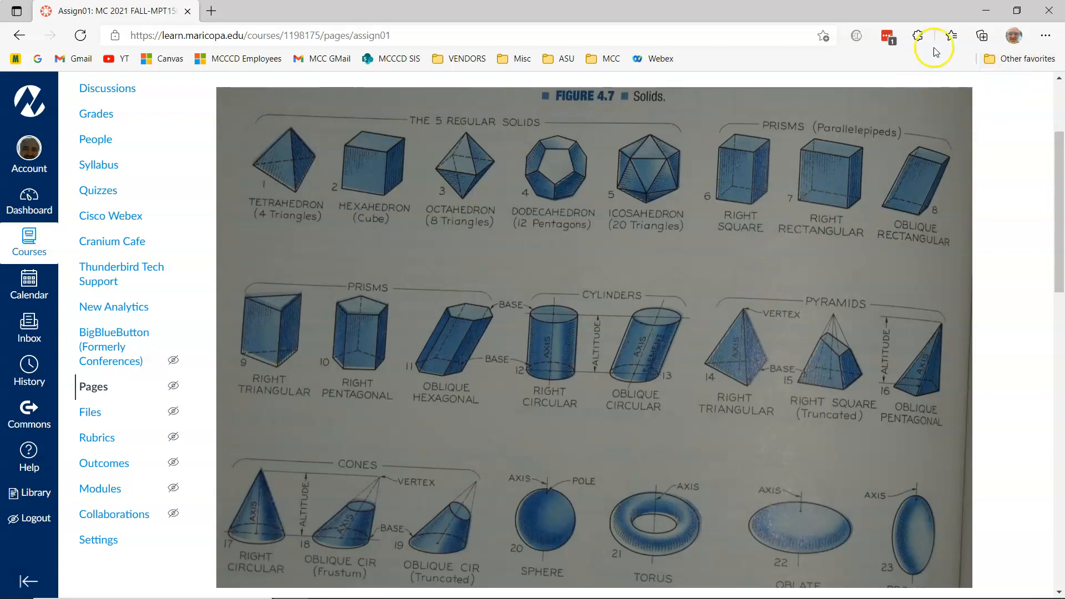
left_click(985, 10)
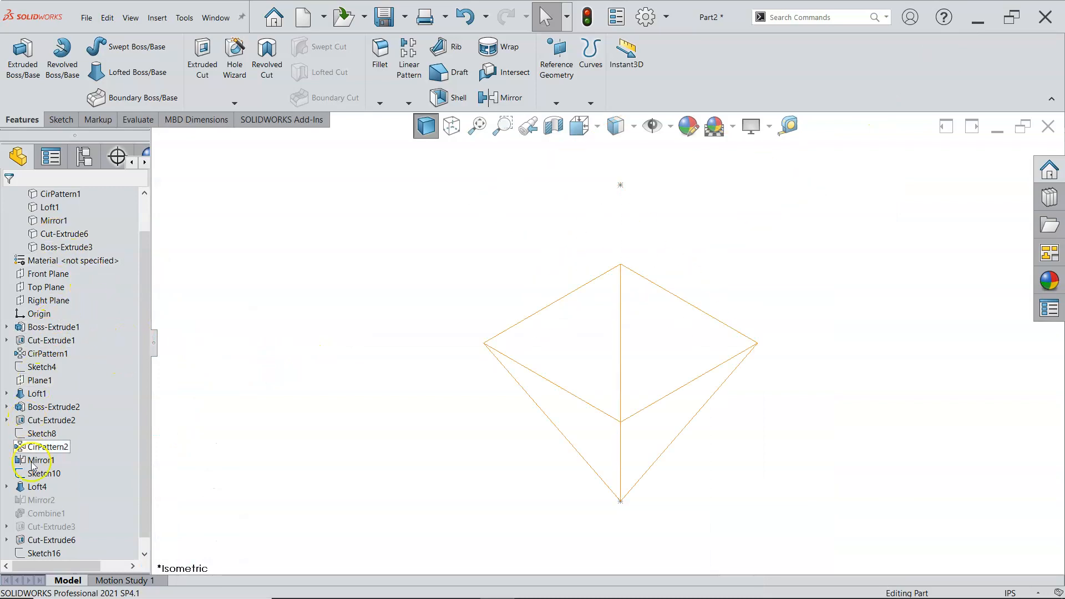
On the Top Plane, sketch an inscribed-circle octagon centred on the origin, with its vertices about 1.7 in from the centre.
scroll(145, 344, "up", 1)
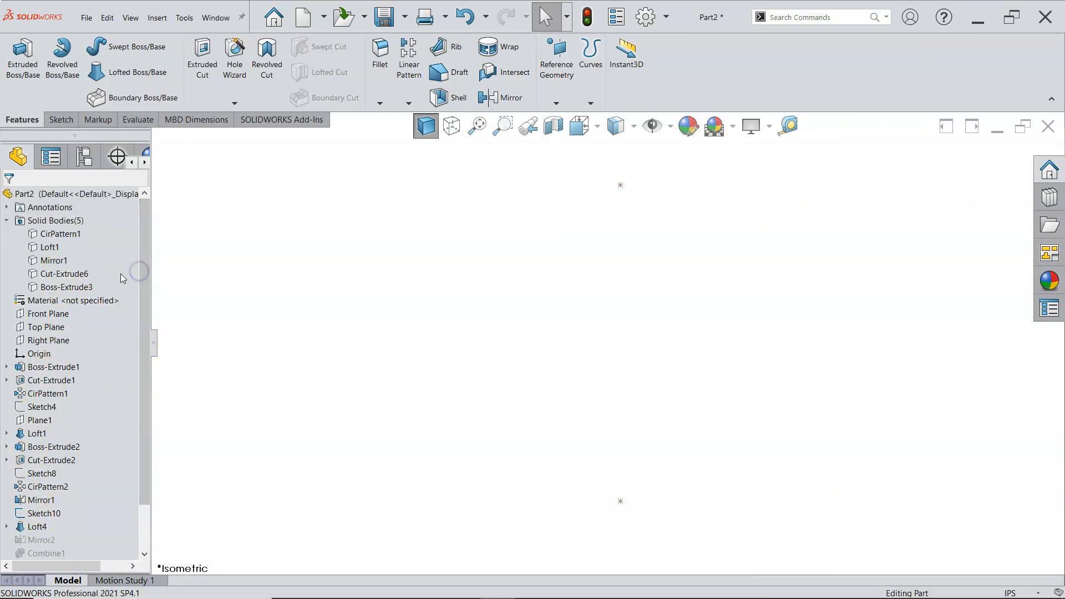
left_click(47, 327)
left_click(89, 309)
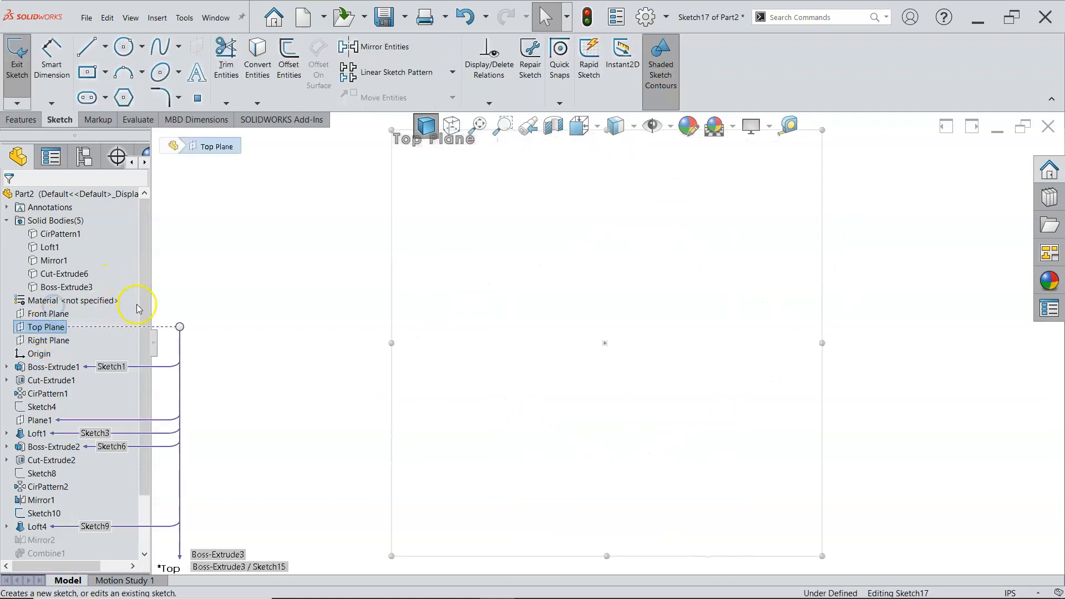
left_click(125, 98)
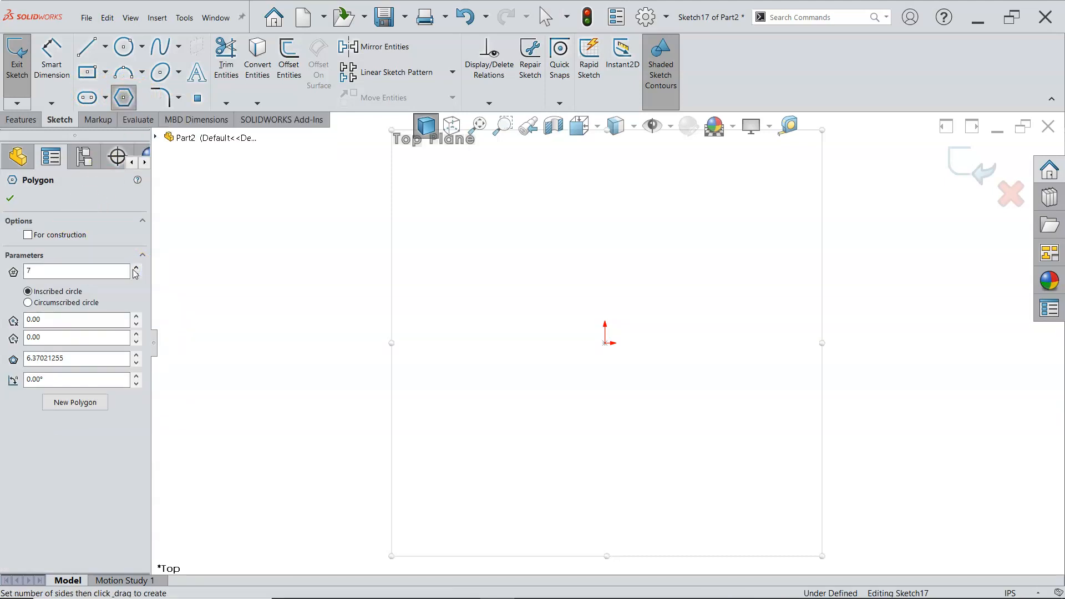
left_click(11, 197)
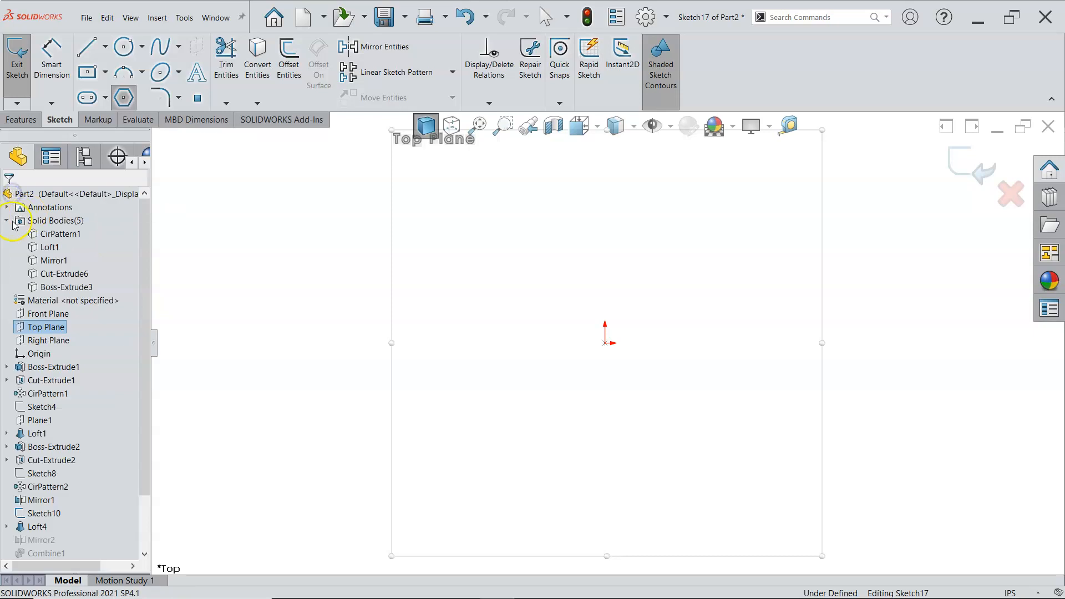
left_click(605, 343)
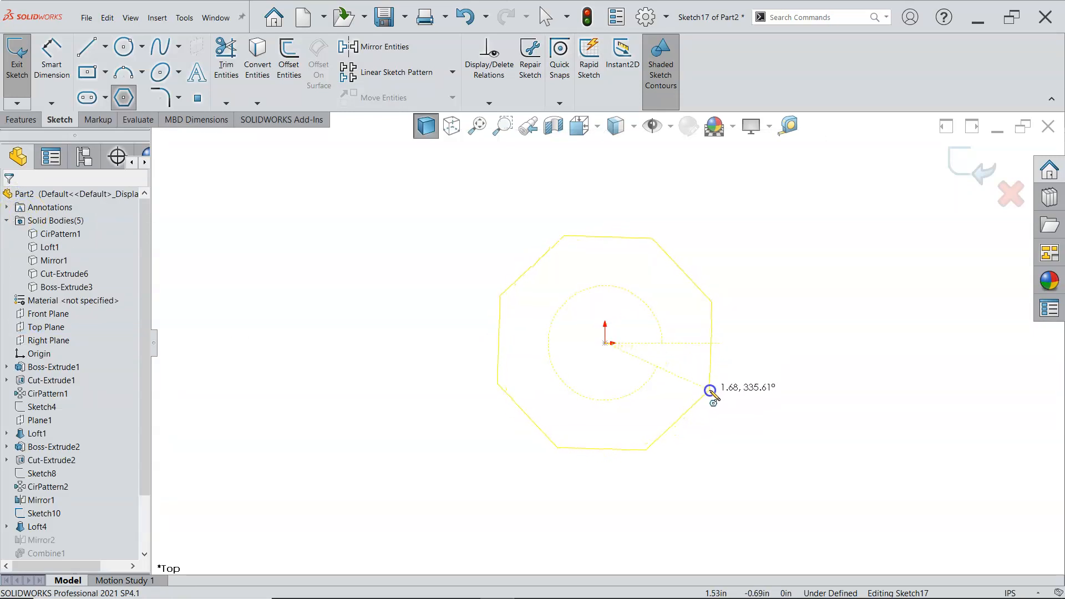
left_click(711, 390)
right_click(742, 347)
left_click(808, 373)
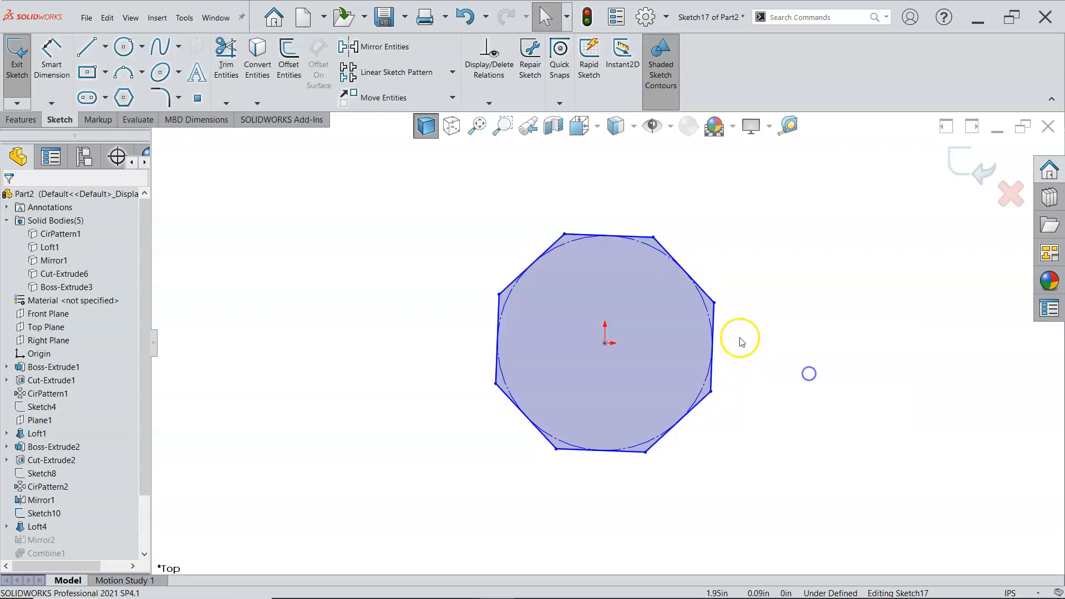
Make the octagon's right-hand side vertical and set its inscribed circle's diameter to 3 in.
left_click(713, 324)
left_click(768, 275)
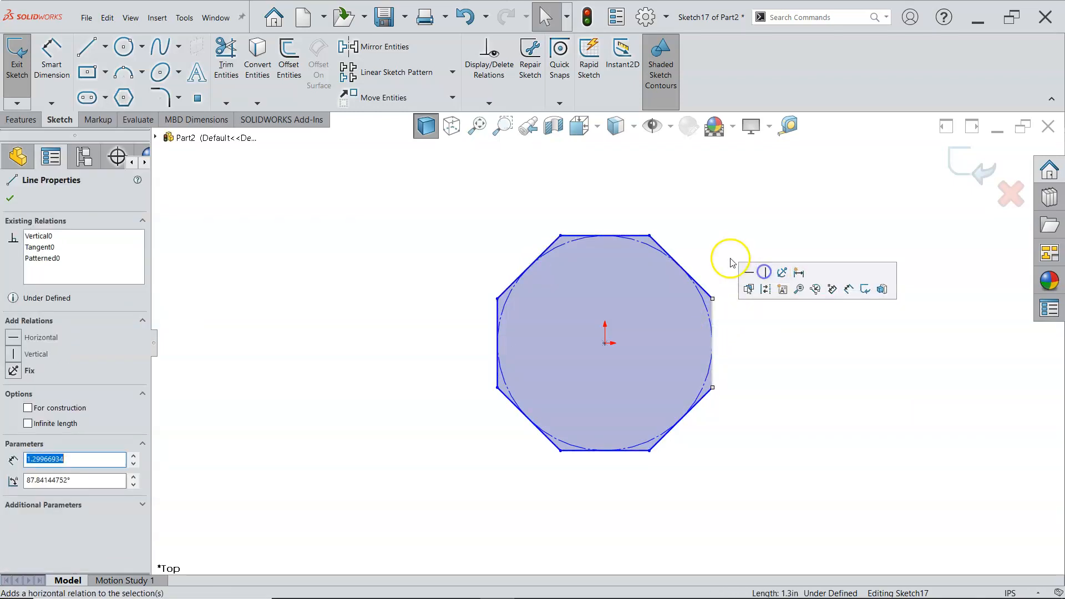
right_click(711, 222)
left_click(815, 202)
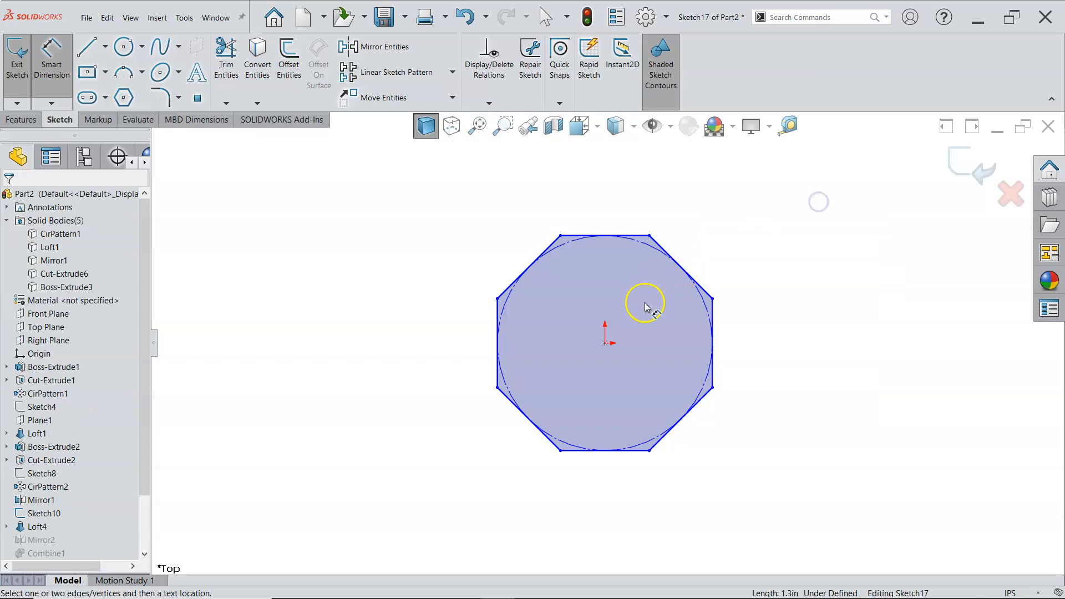
left_click(655, 242)
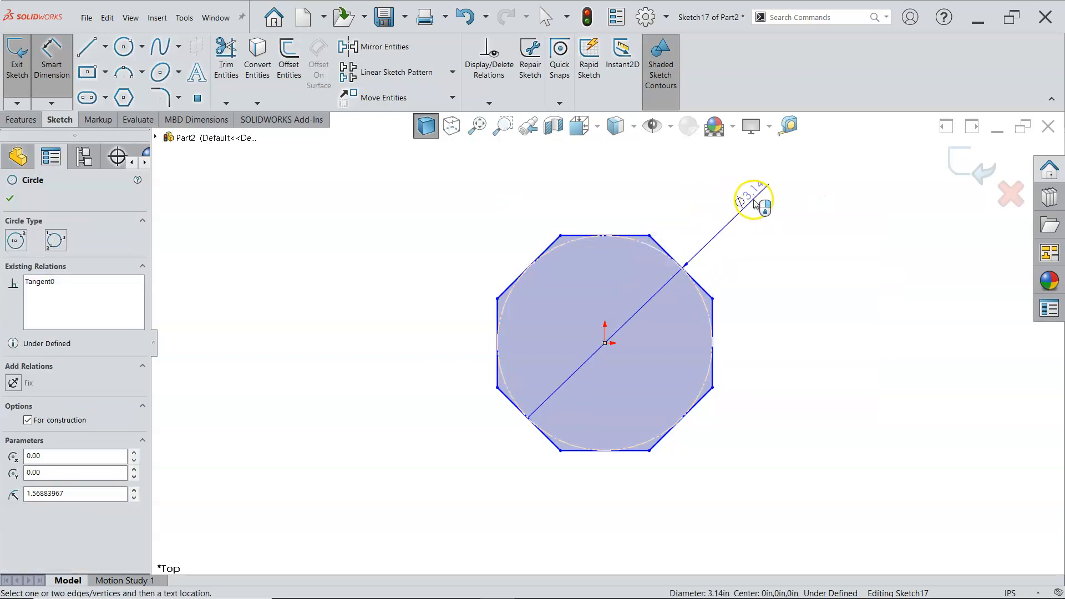
left_click(759, 201)
type("3")
key("Return")
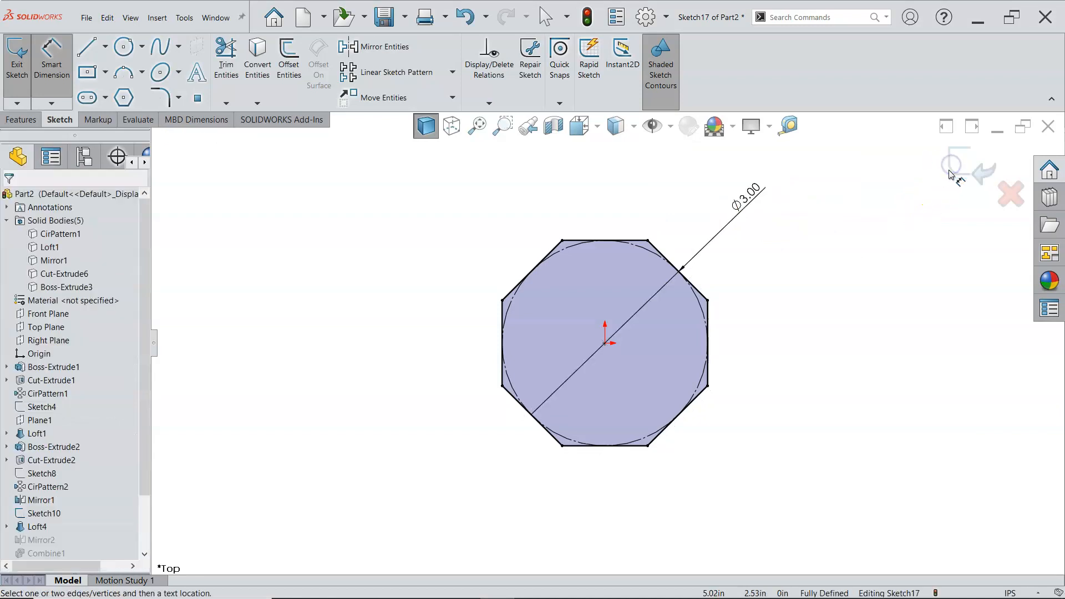
Start an extruded boss from the octagon sketch.
scroll(573, 351, "up", 5)
mouse_move(571, 352)
middle_mouse_down()
mouse_move(587, 221)
mouse_move(563, 188)
middle_mouse_up()
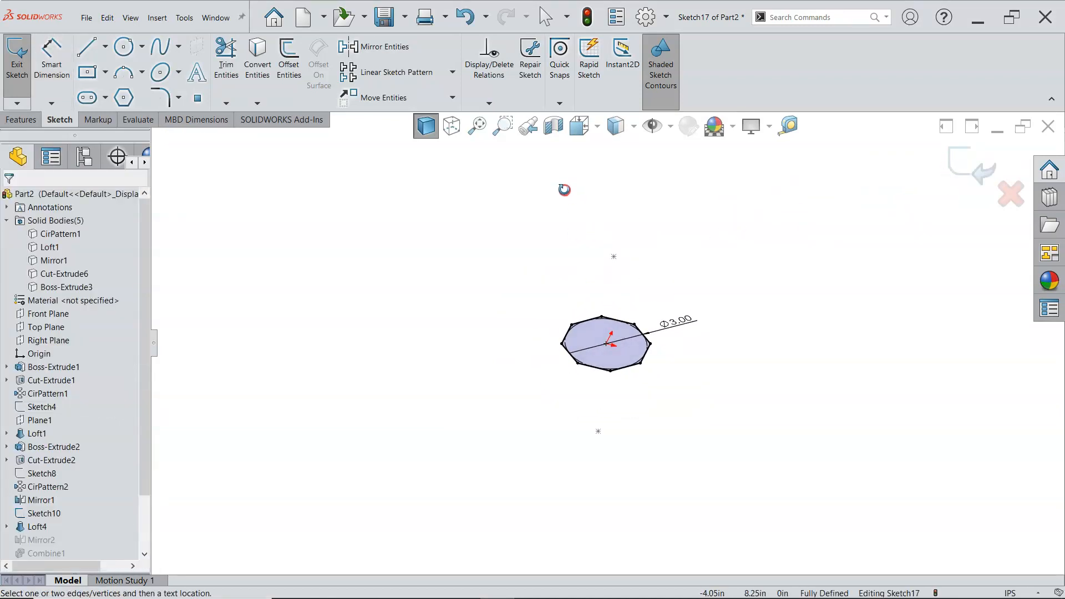
left_click(21, 120)
left_click(22, 59)
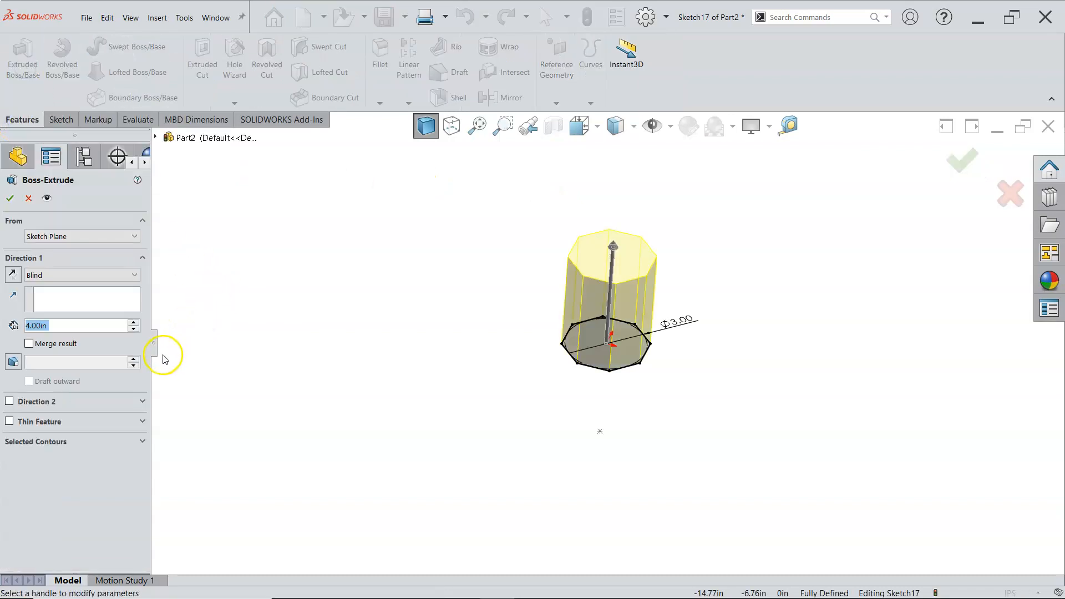
Try to use the hidden slanted-line sketch, Sketch16, as the extrusion direction.
left_click(67, 299)
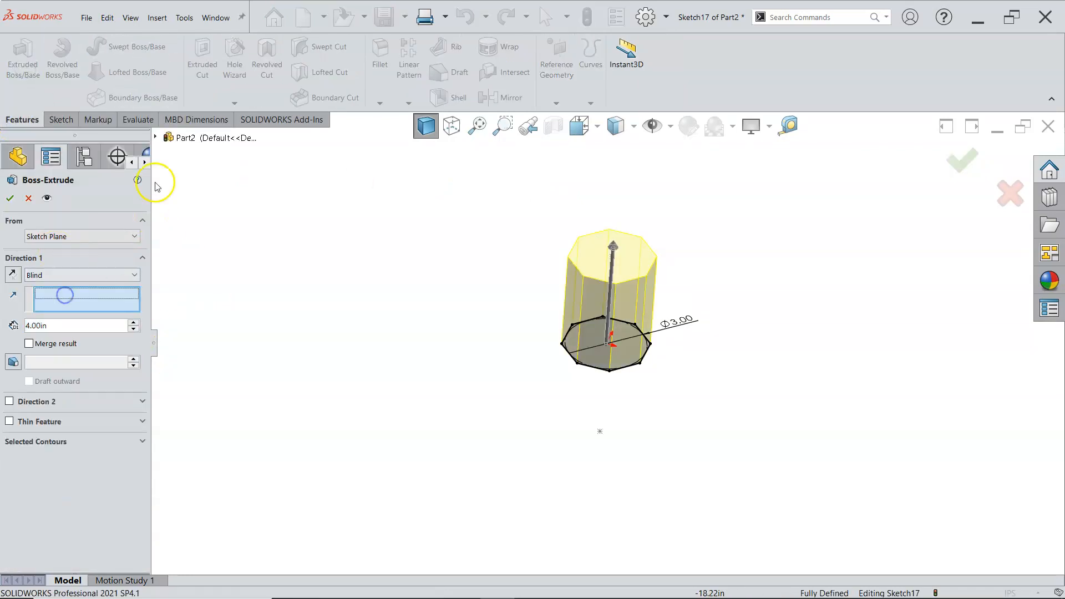
left_click(156, 137)
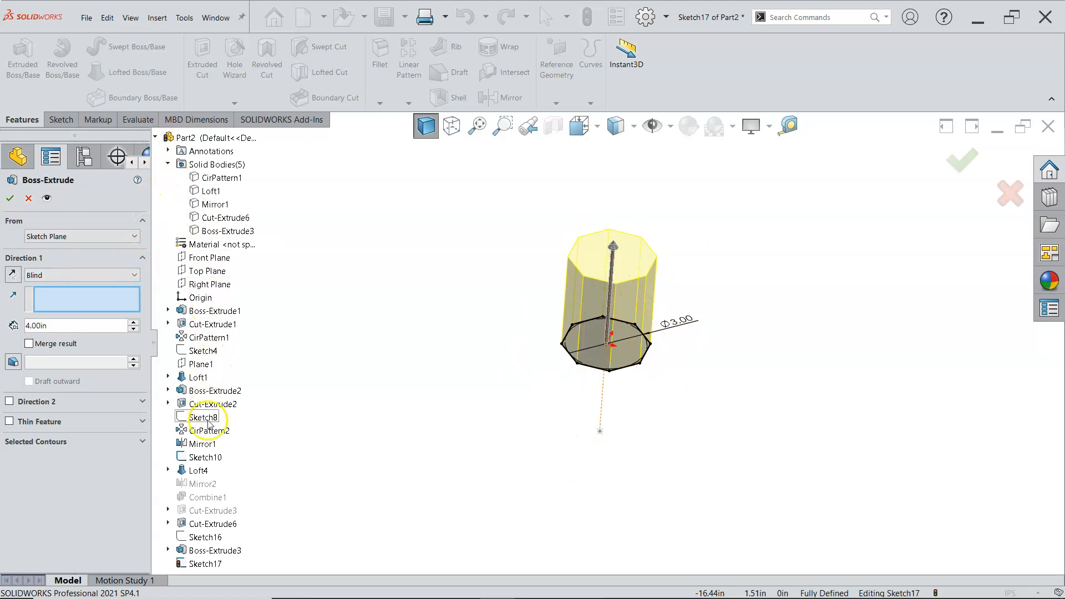
left_click(203, 536)
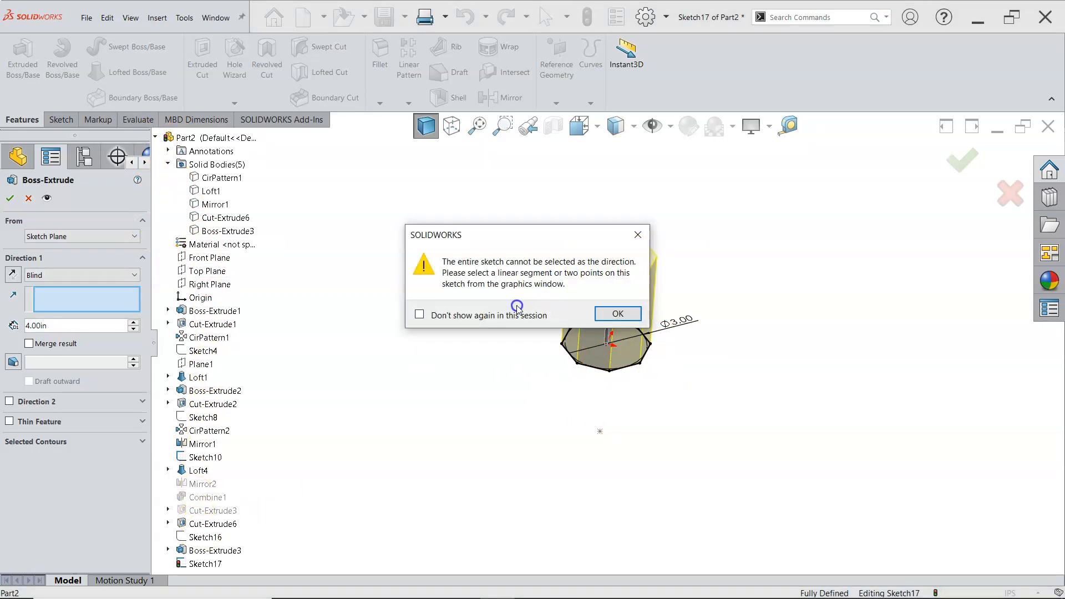
left_click(609, 315)
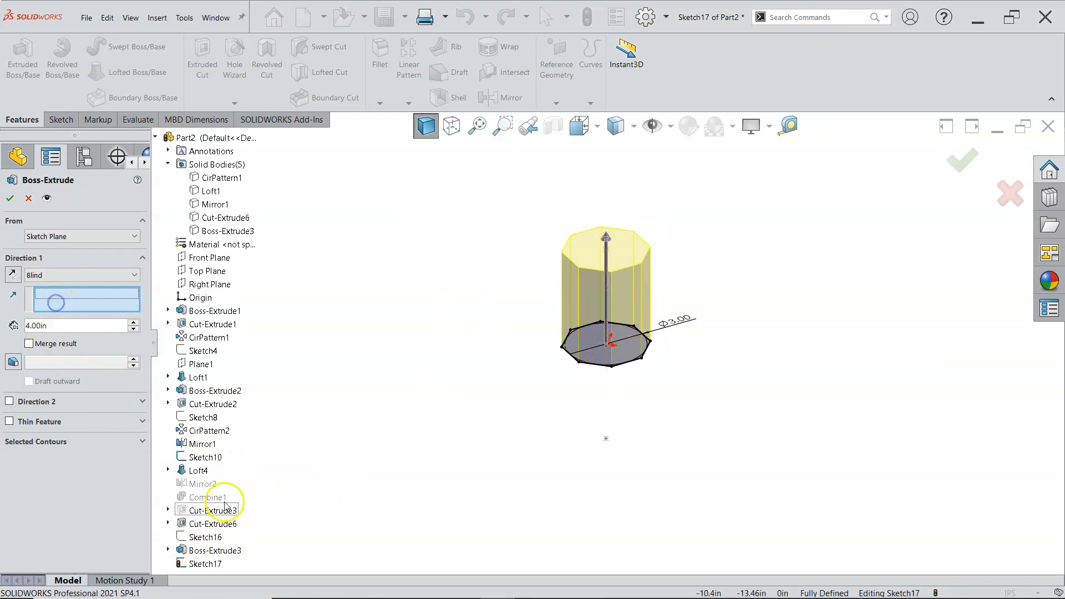
mouse_move(521, 447)
middle_mouse_down()
mouse_move(471, 397)
mouse_move(487, 445)
middle_mouse_up()
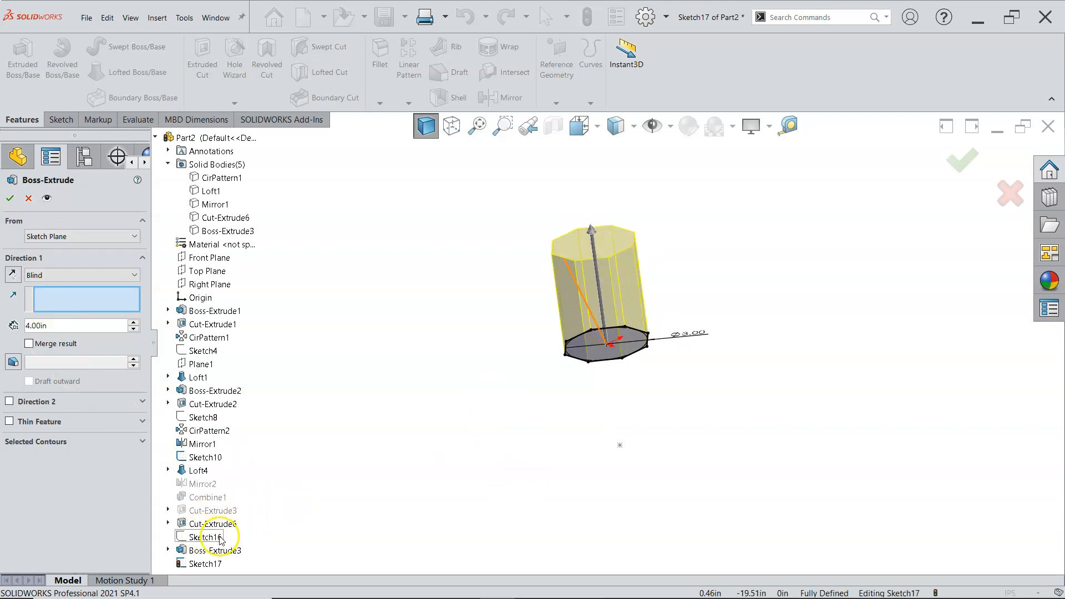
left_click(221, 538)
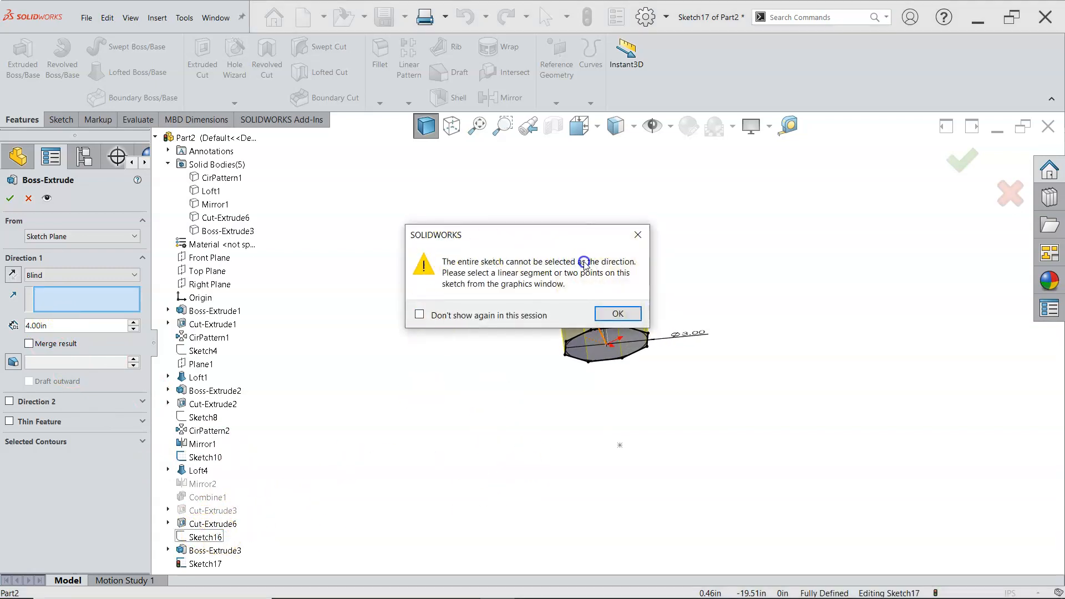
left_click(616, 314)
scroll(495, 260, "down", 5)
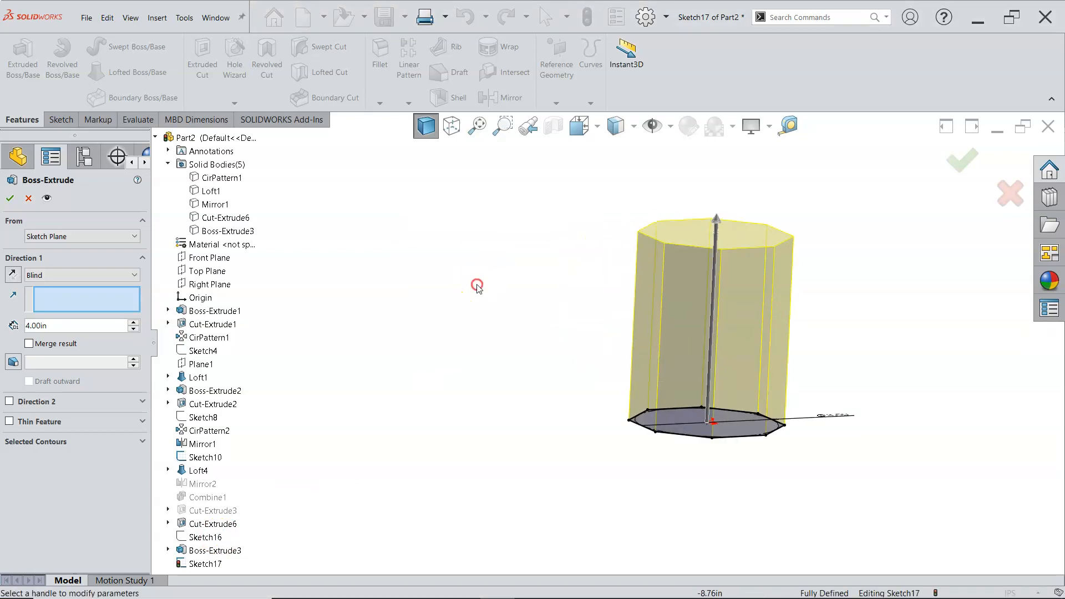
middle_click_drag(477, 287, 464, 304)
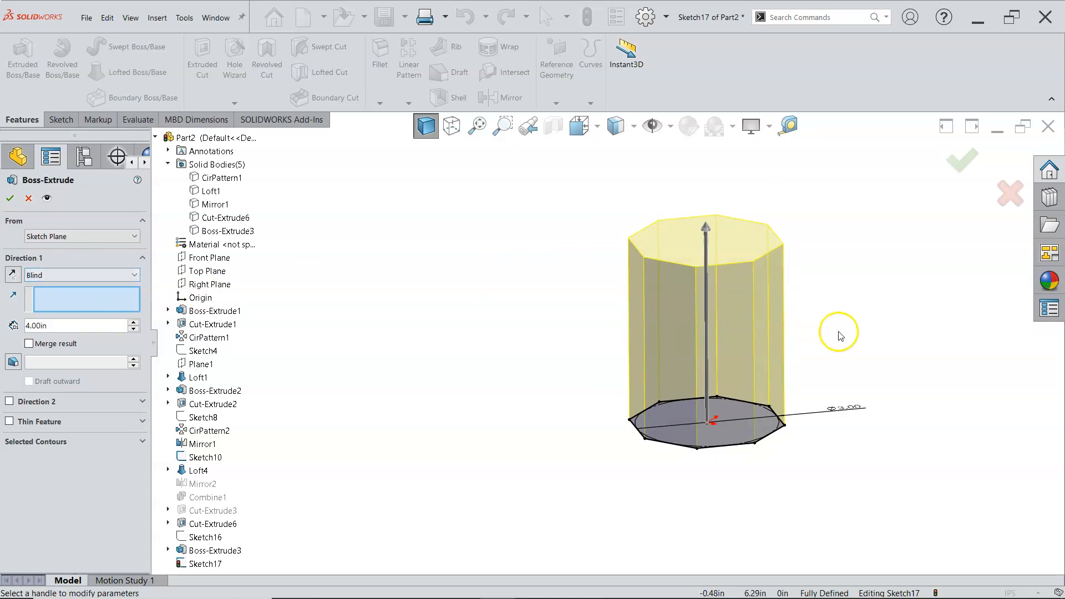
left_click(83, 275)
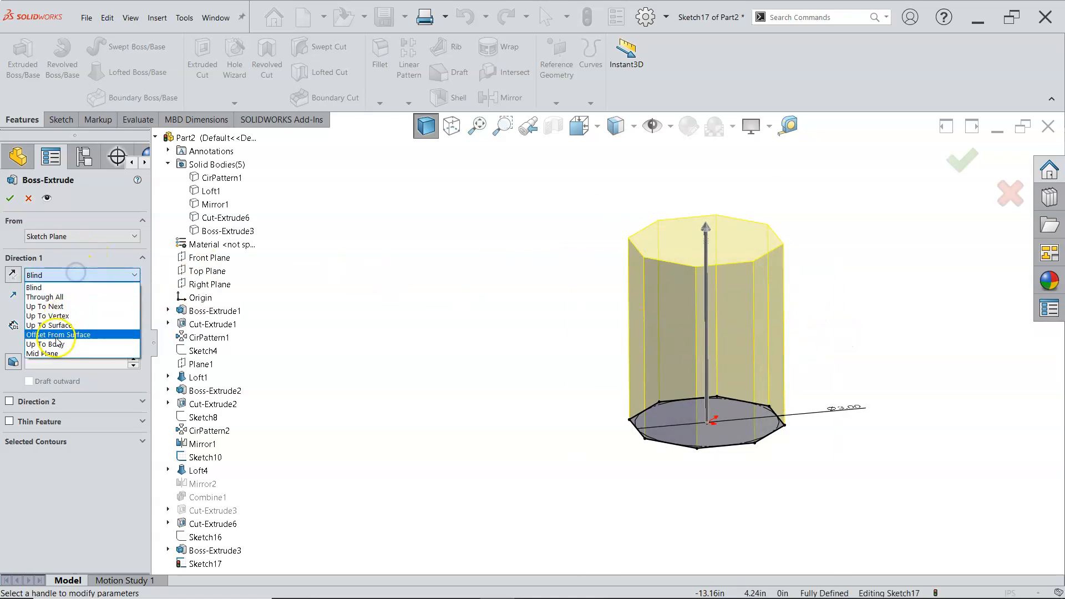
left_click(198, 538)
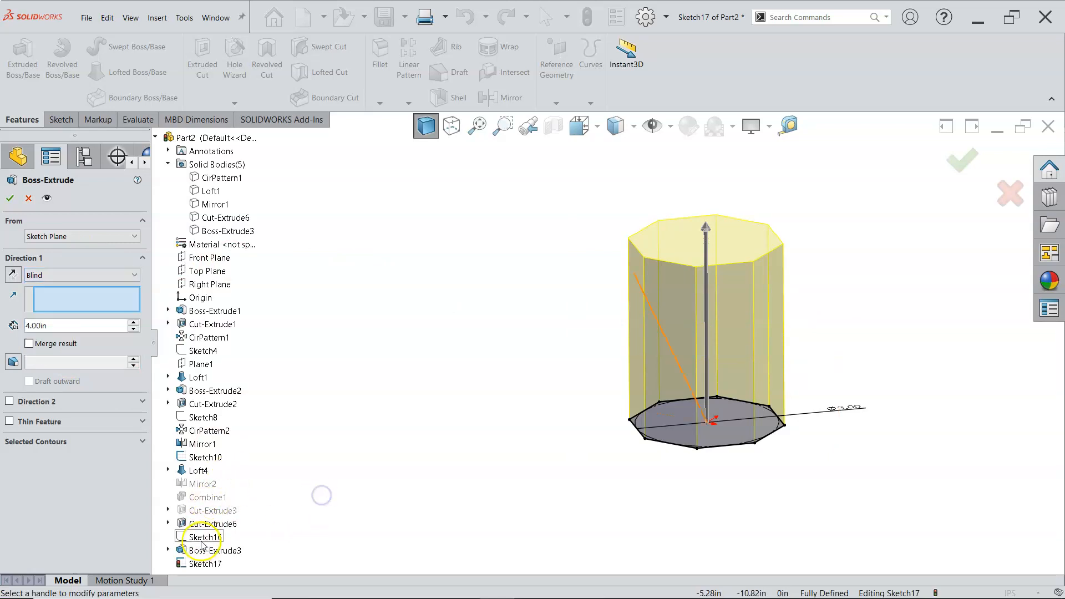
Show the slanted line's sketch, Sketch16, and set the extrusion to end Up To Vertex at the line's upper endpoint.
right_click(201, 537)
left_click(238, 489)
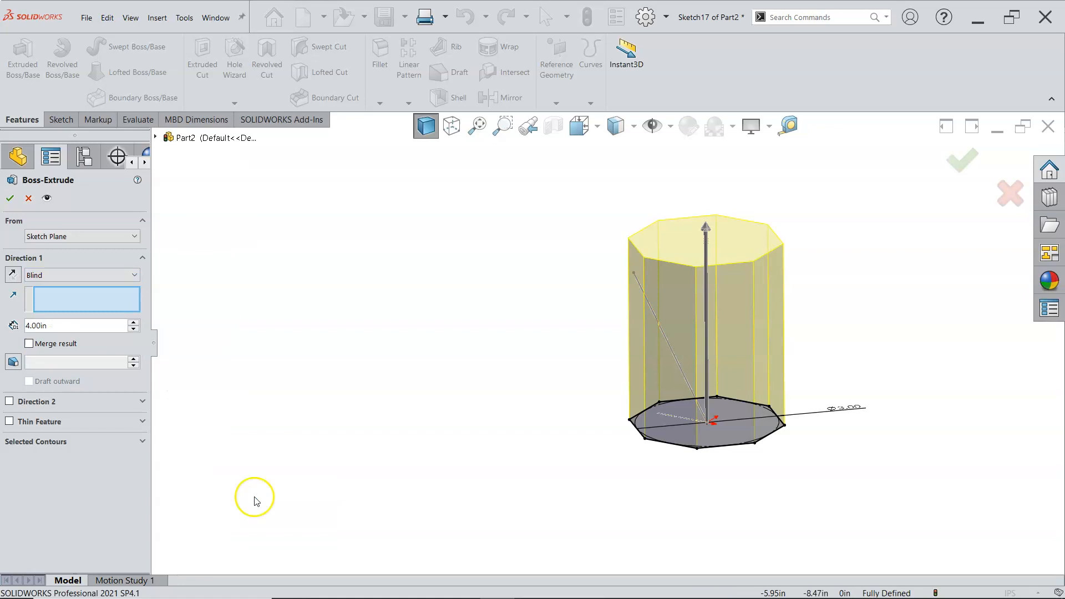
left_click(66, 275)
left_click(47, 312)
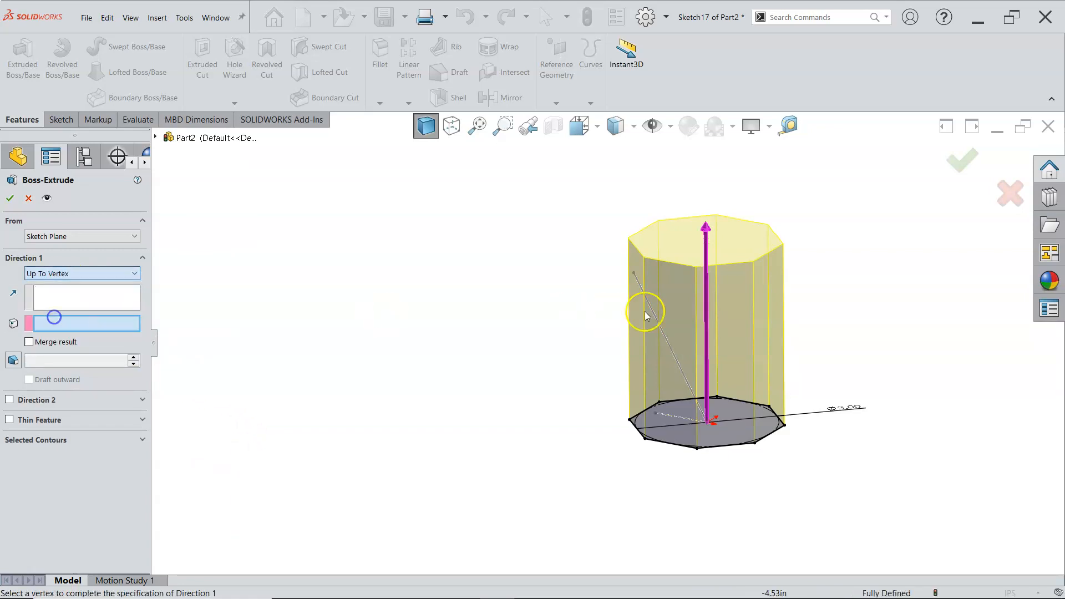
left_click(634, 274)
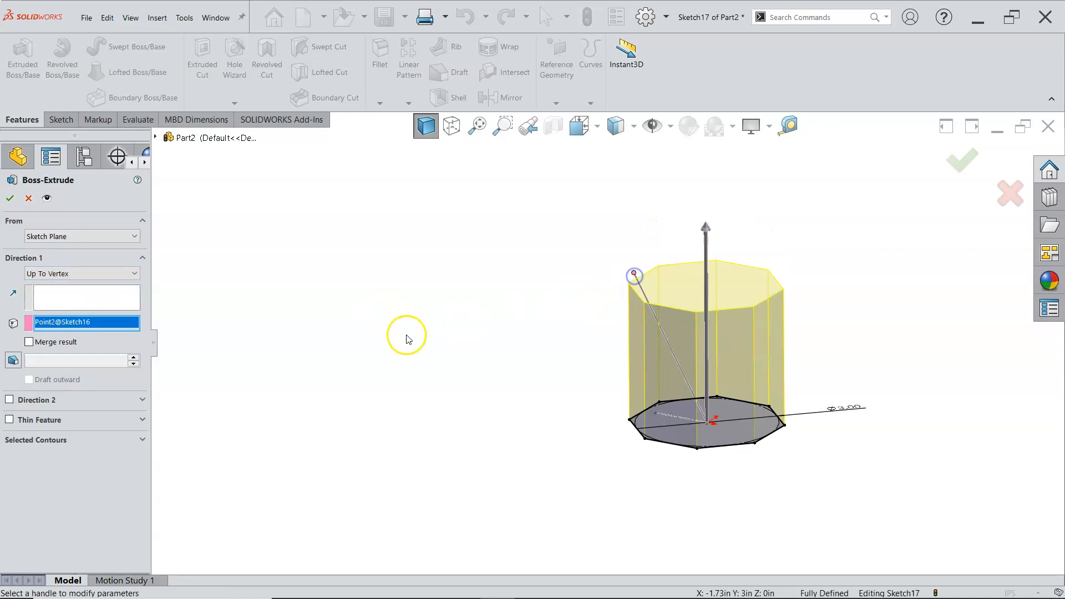
Use the slanted line as the extrusion direction and accept the oblique octagonal prism.
left_click(68, 294)
left_click(673, 357)
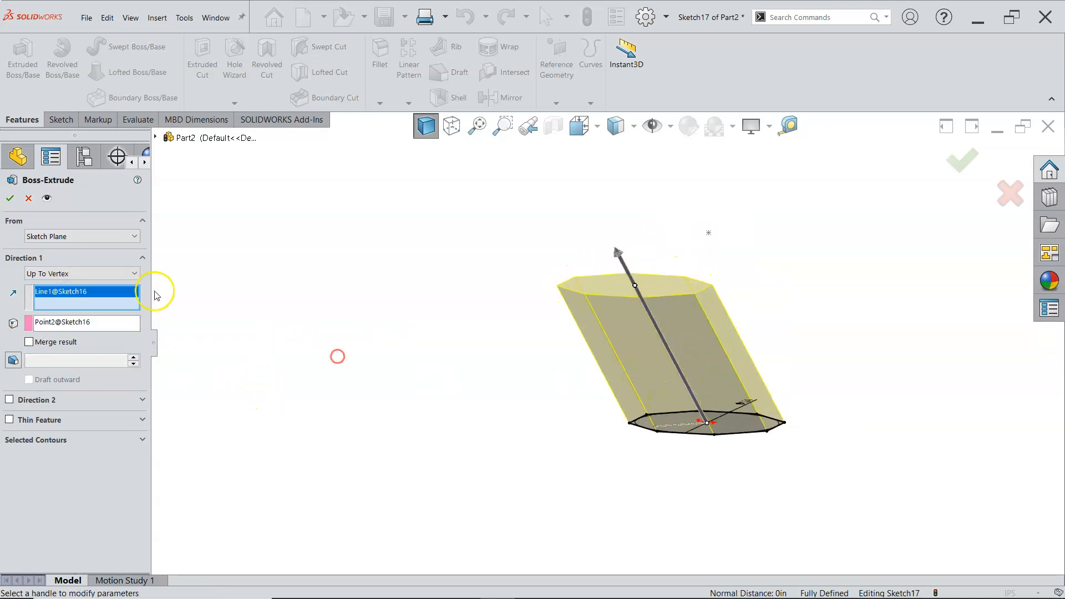
left_click(9, 198)
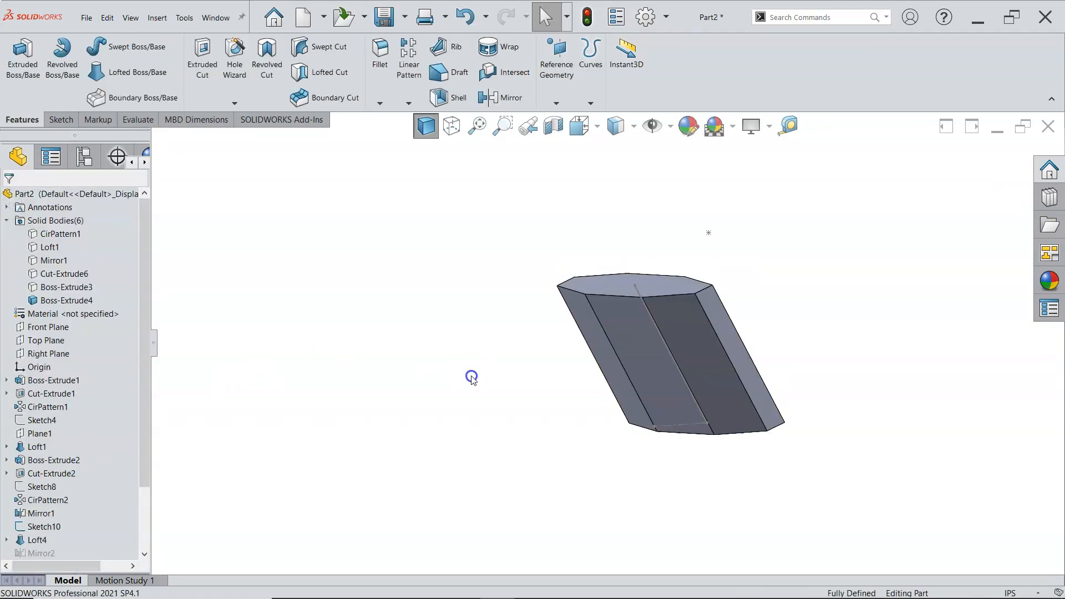
key("ctrl+7")
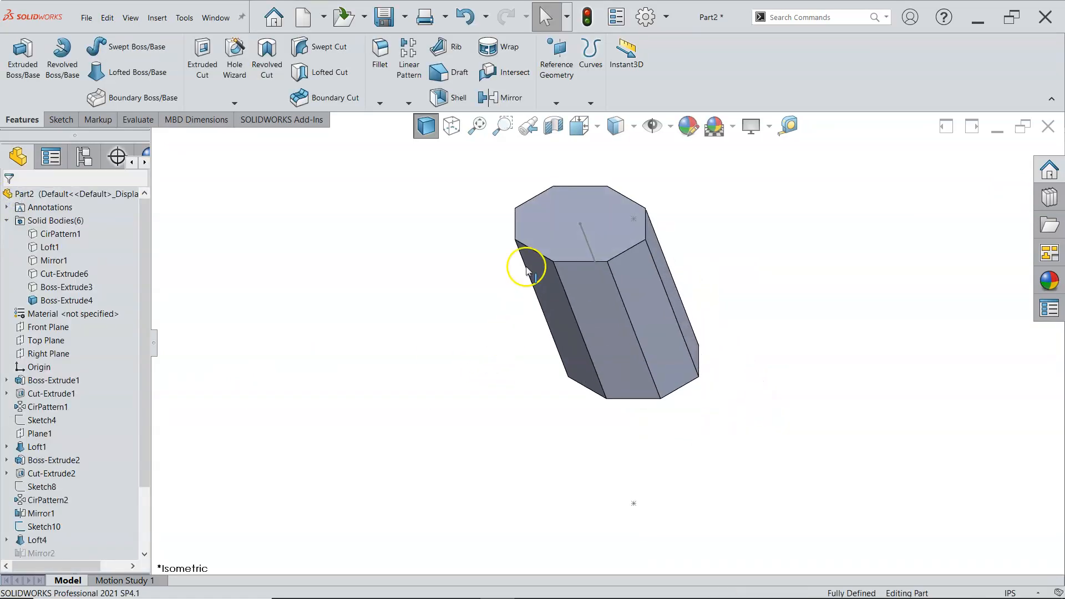
Hide the oblique octagonal prism body and the slanted line's sketch.
right_click(82, 301)
left_click(90, 269)
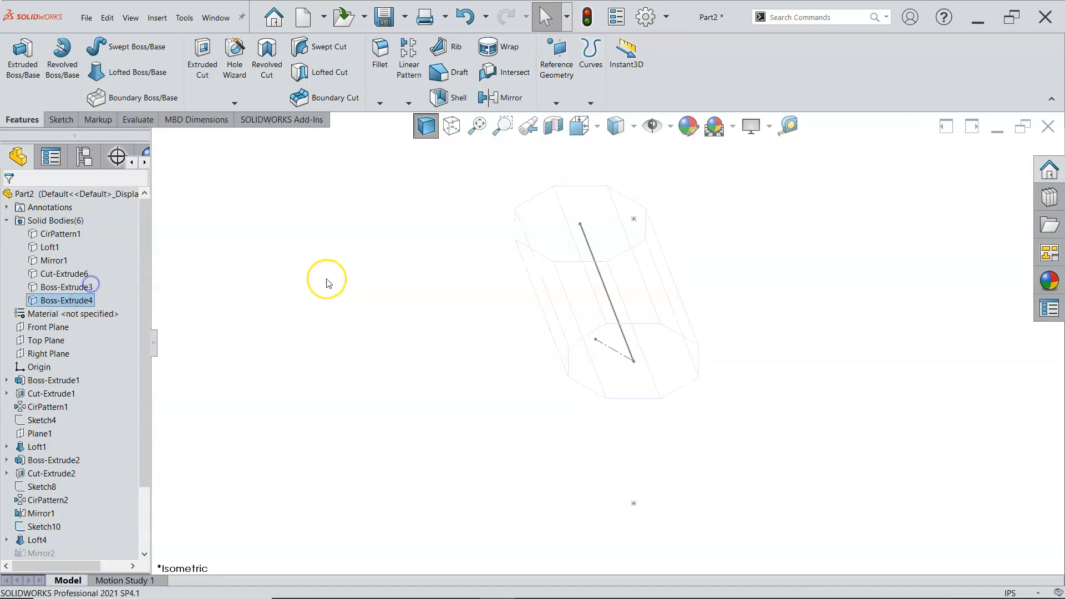
right_click(600, 271)
right_click(600, 271)
left_click(625, 253)
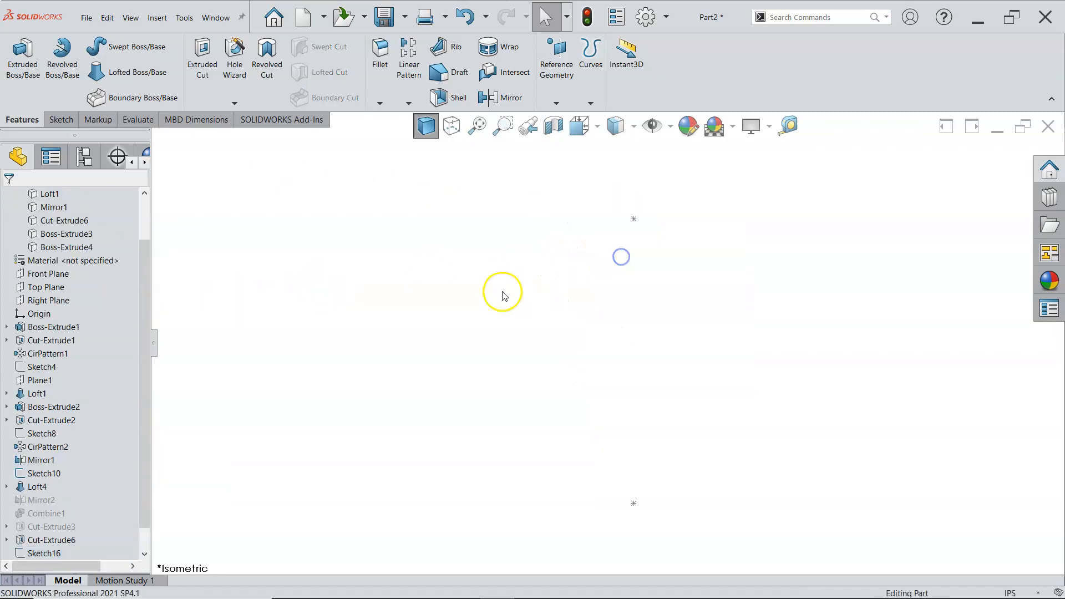
On the Top Plane, sketch an inscribed-circle triangle centred on the origin, with one vertex horizontally about 1.38 in to its right.
left_click(50, 274)
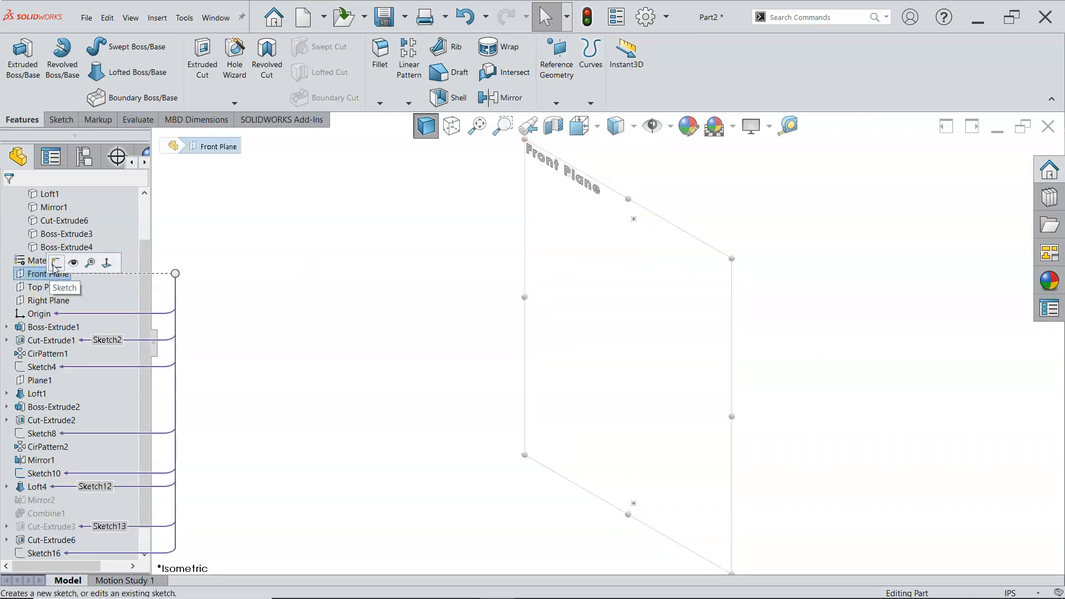
left_click(46, 286)
left_click(107, 275)
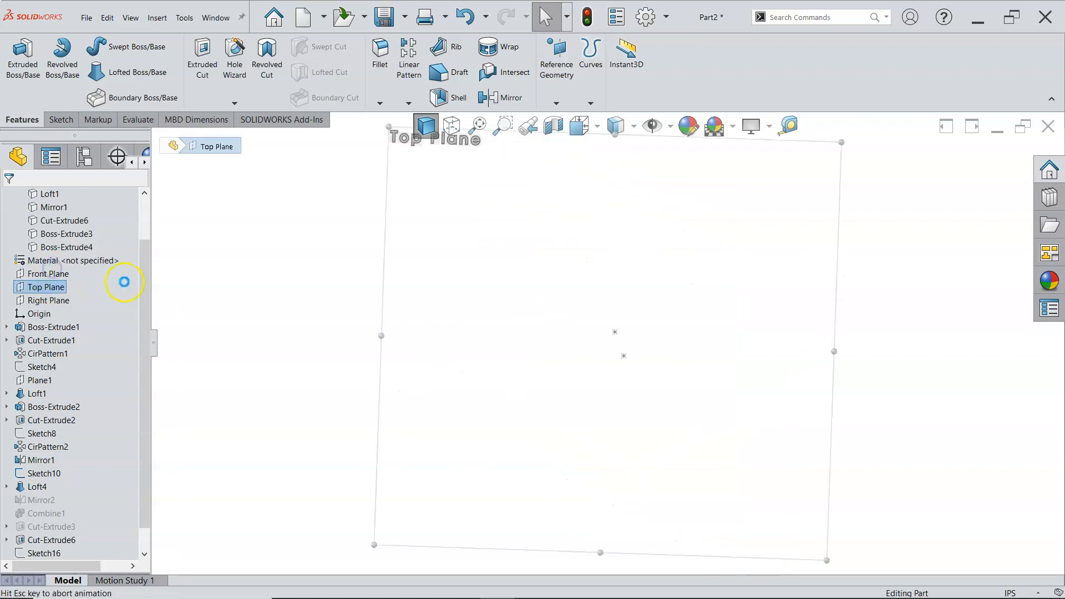
left_click(124, 97)
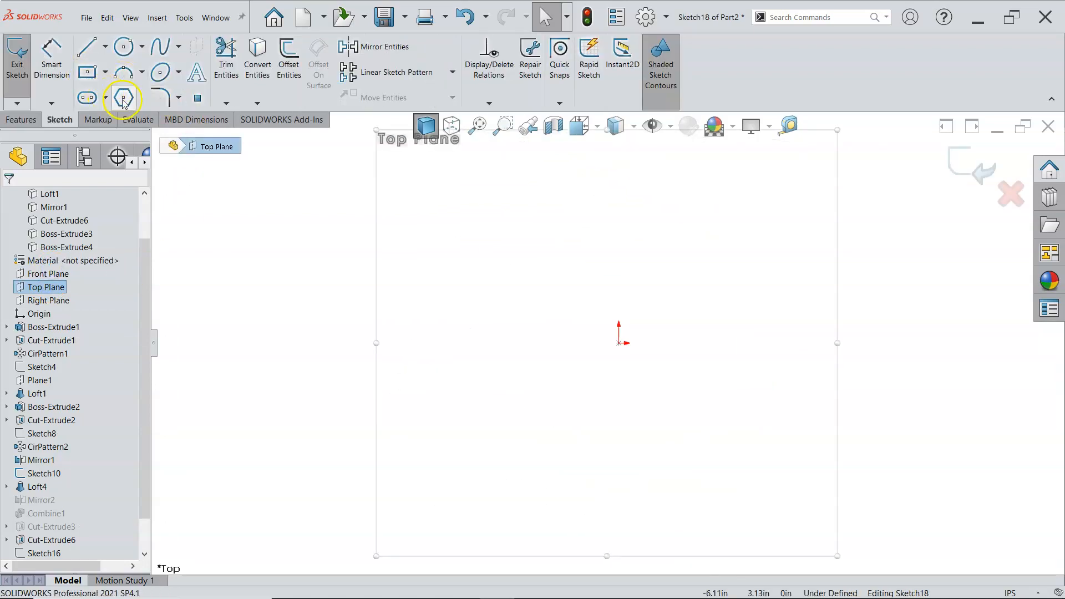
left_click(619, 342)
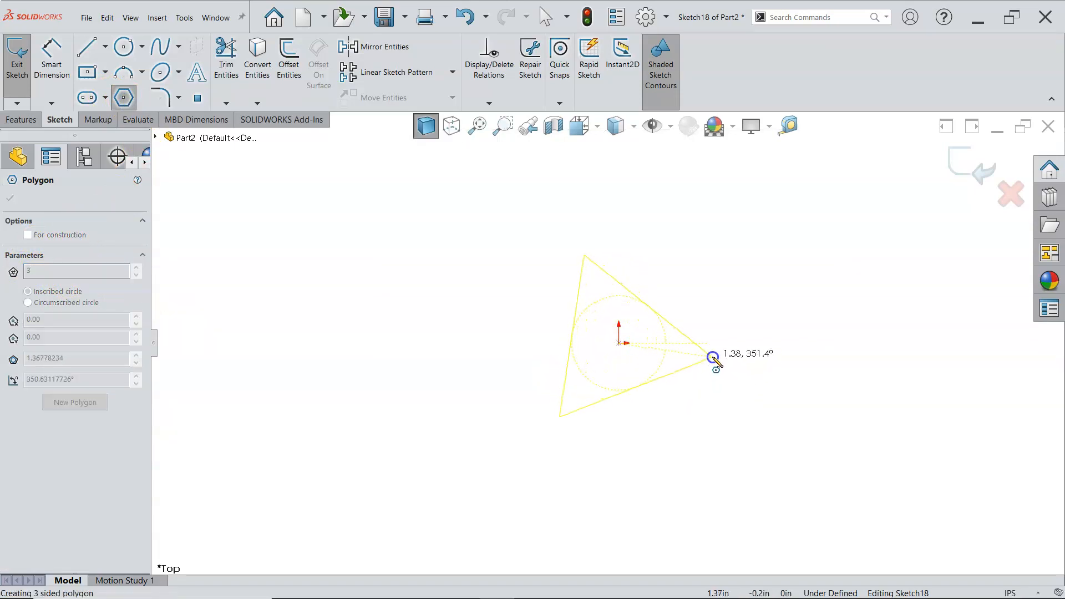
left_click(714, 343)
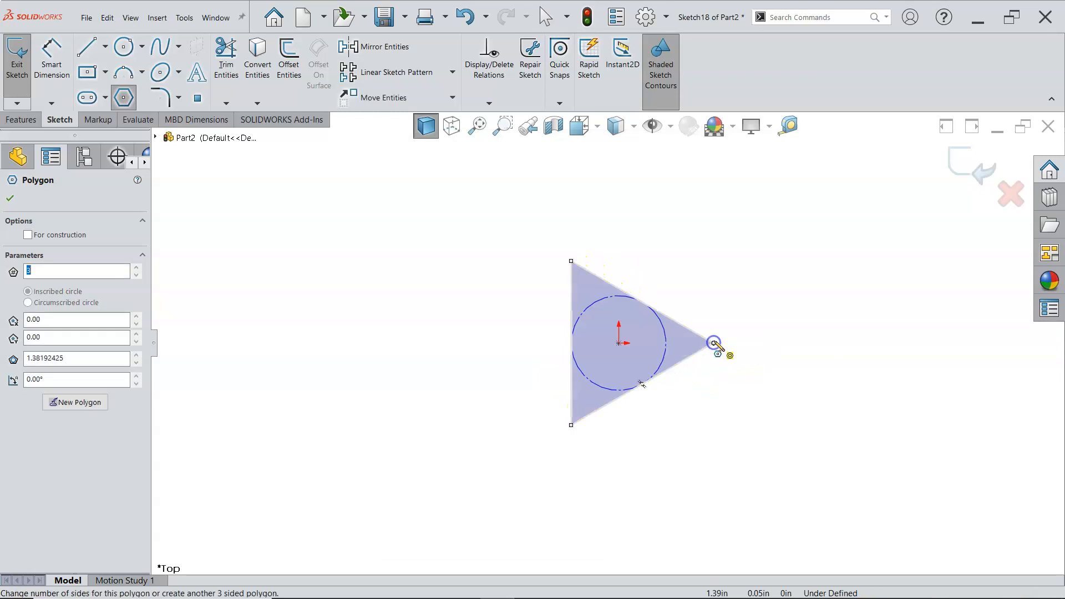
Dimension the triangle's upper slanted side to 3 in and leave the dimension command.
right_click(726, 305)
left_click(835, 288)
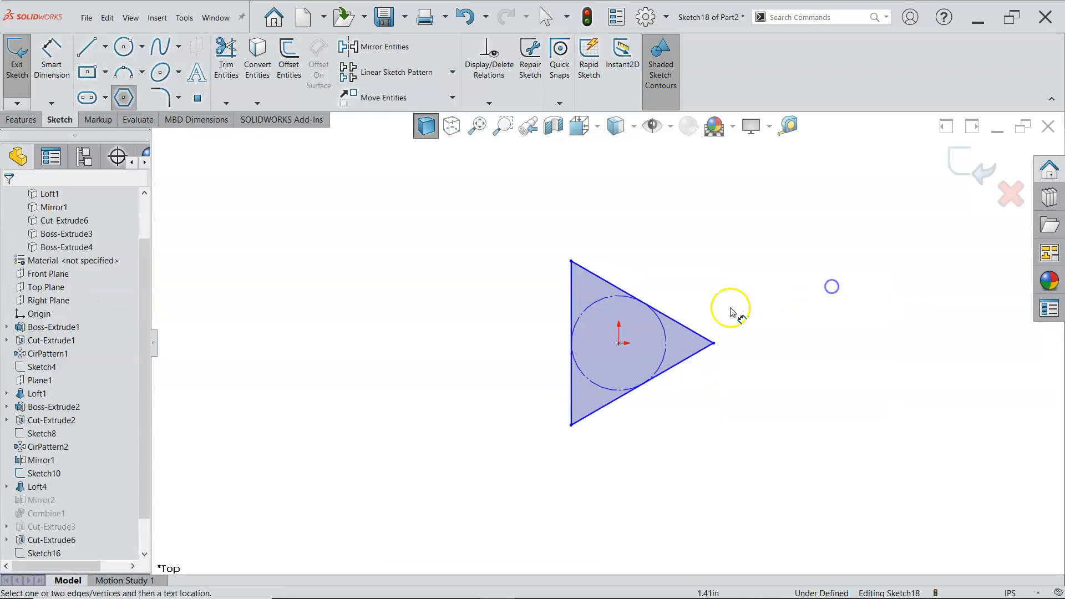
left_click(685, 325)
left_click(695, 286)
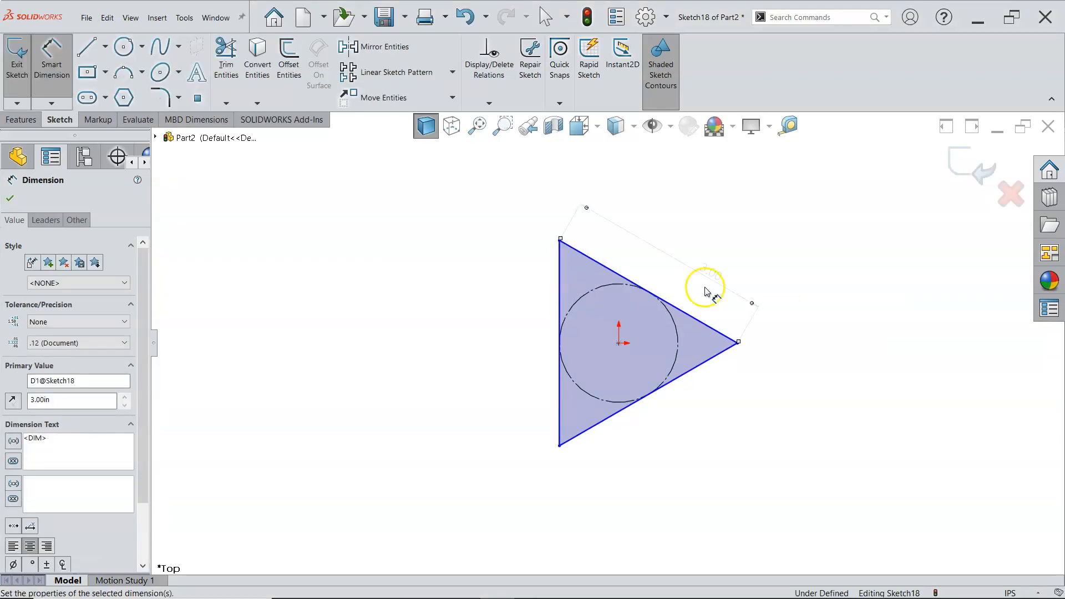
right_click(771, 256)
left_click(794, 283)
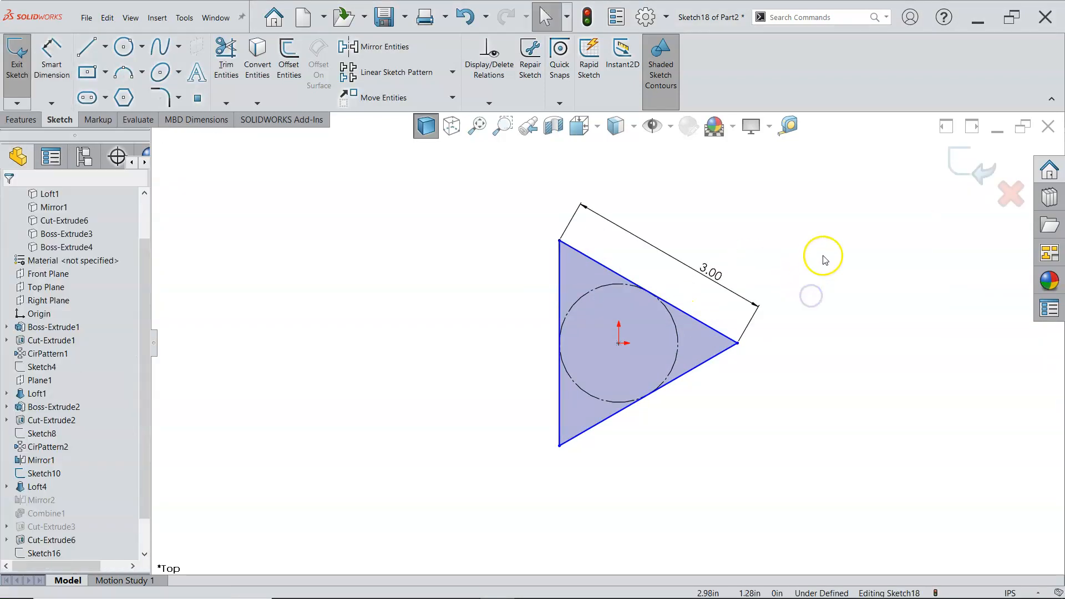
Extrude the triangle 4 in with a Blind end condition, without merging it with the other bodies.
left_click(22, 120)
left_click(23, 59)
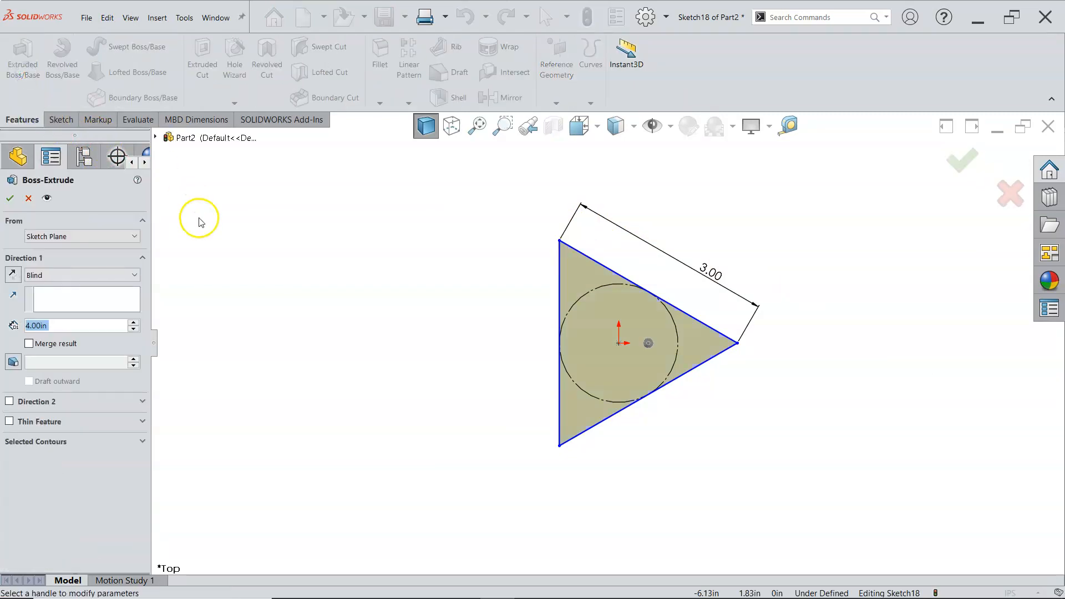
left_click(10, 198)
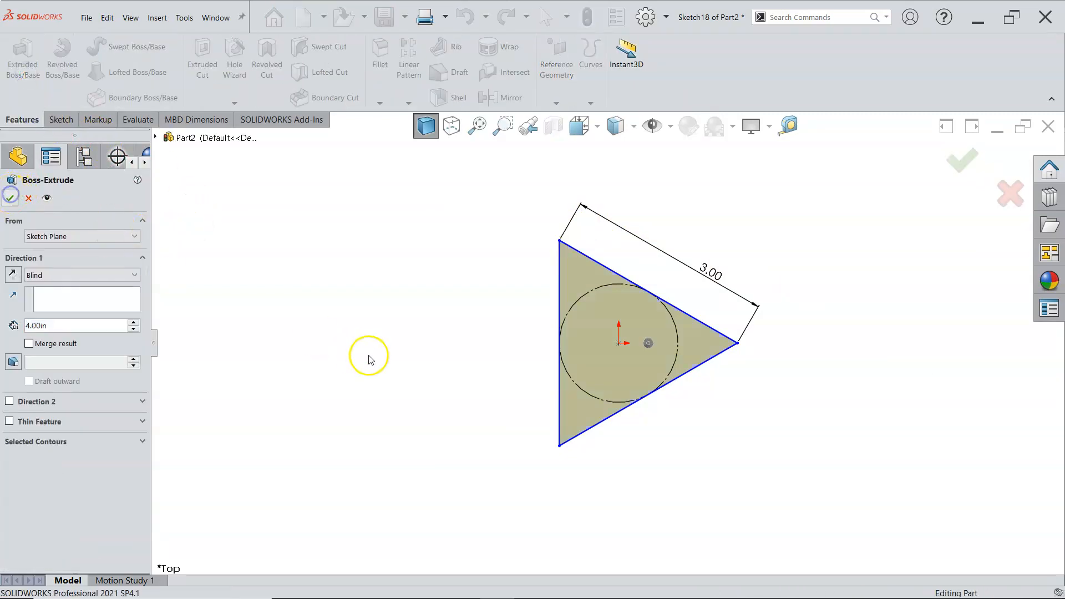
middle_click_drag(474, 378, 461, 255)
Turn on Instant3D and try to move the triangular prism by one of its side faces, cancelling the move.
left_click(627, 86)
left_click(633, 269)
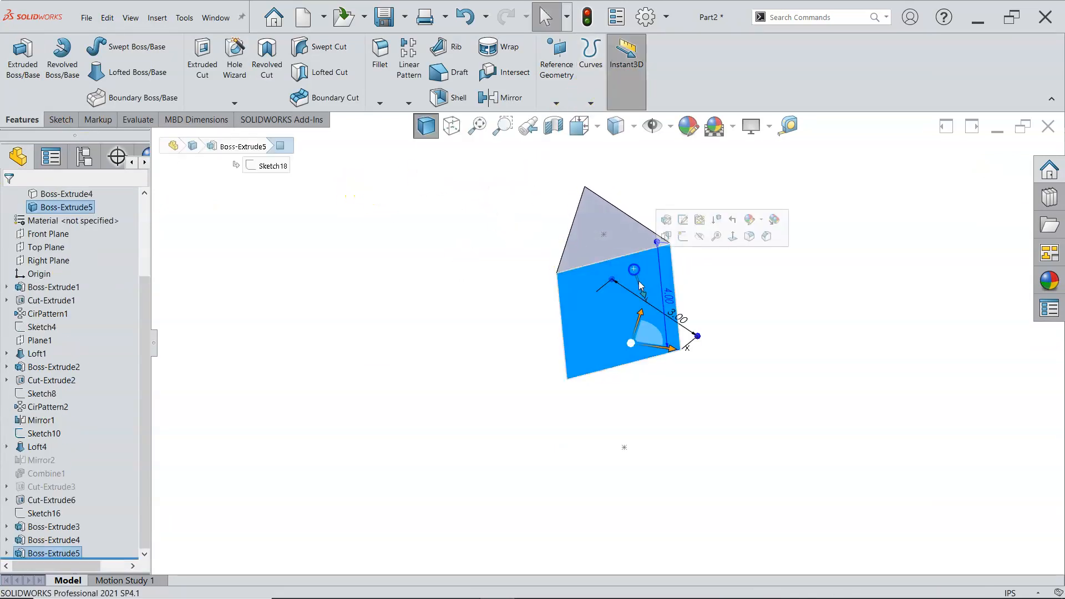
left_click_drag(675, 358, 668, 360)
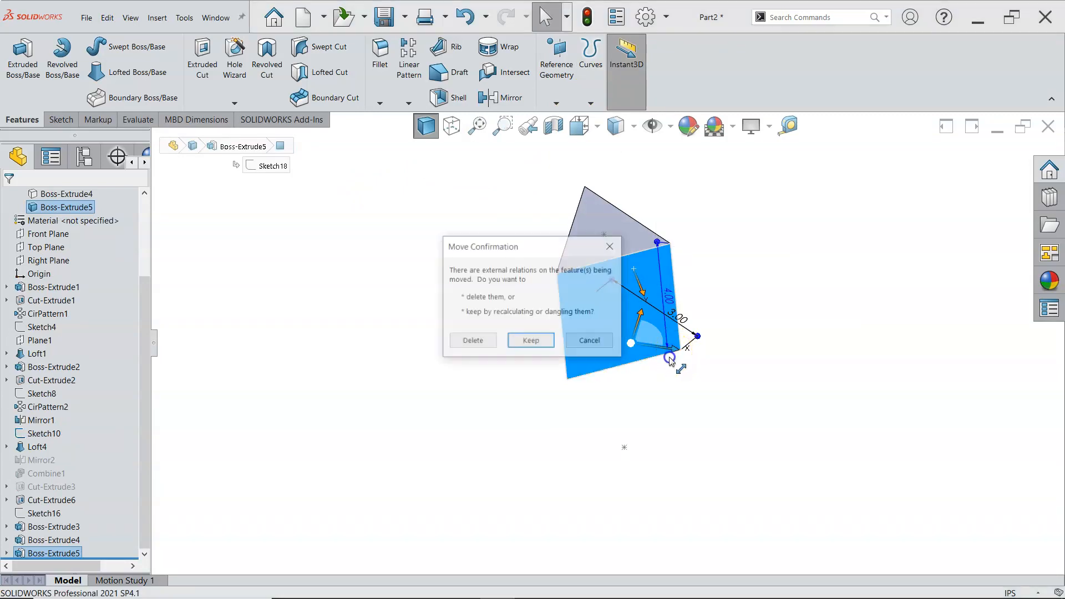
left_click(577, 340)
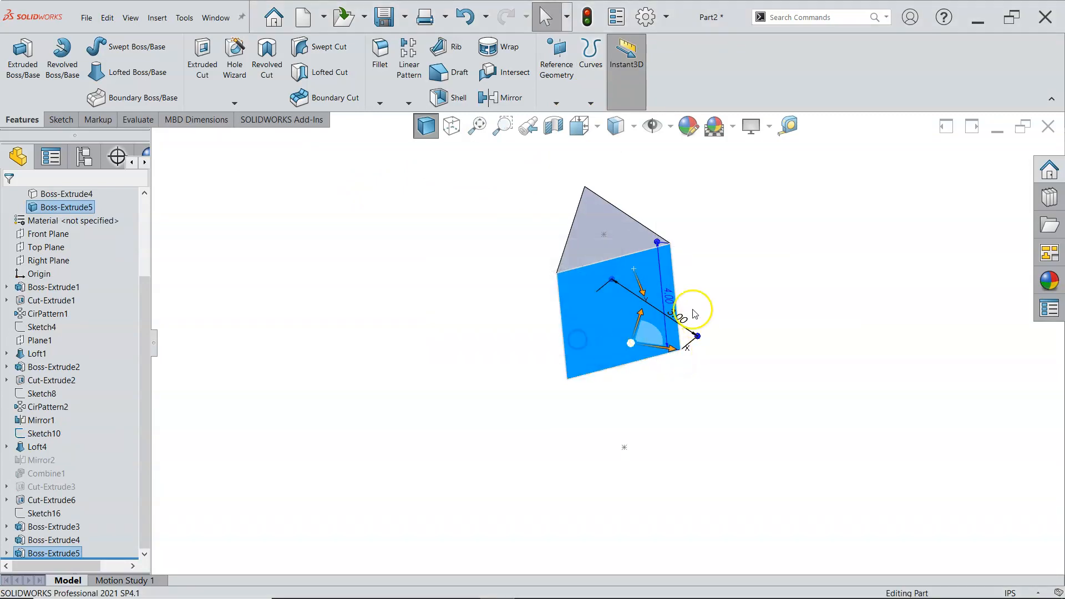
Examine the Instant3D handles on the triangular prism's side and bottom faces.
left_click(660, 377)
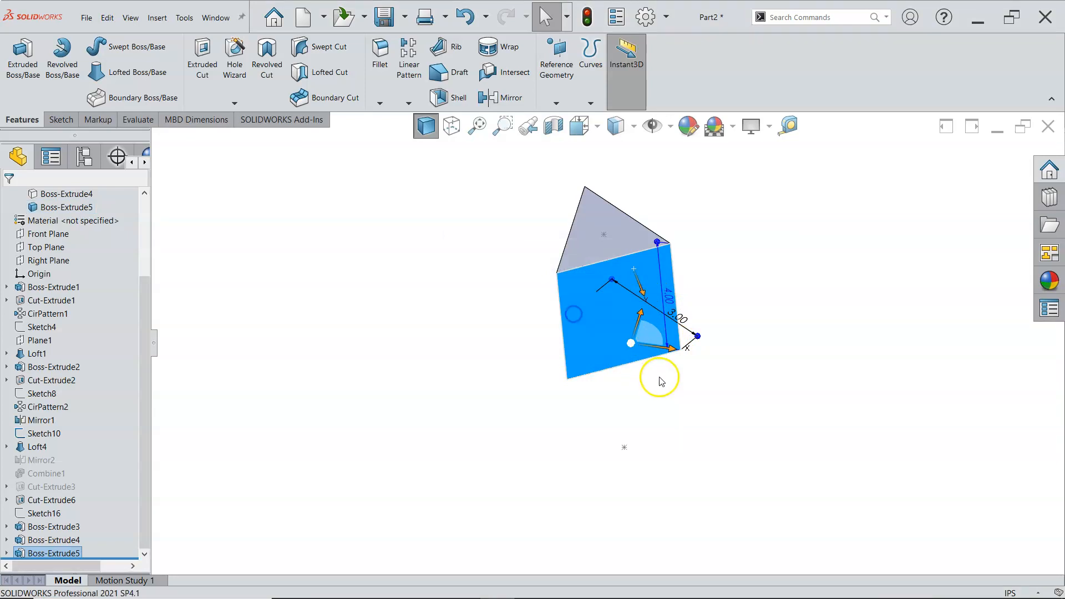
middle_click_drag(717, 370, 722, 192)
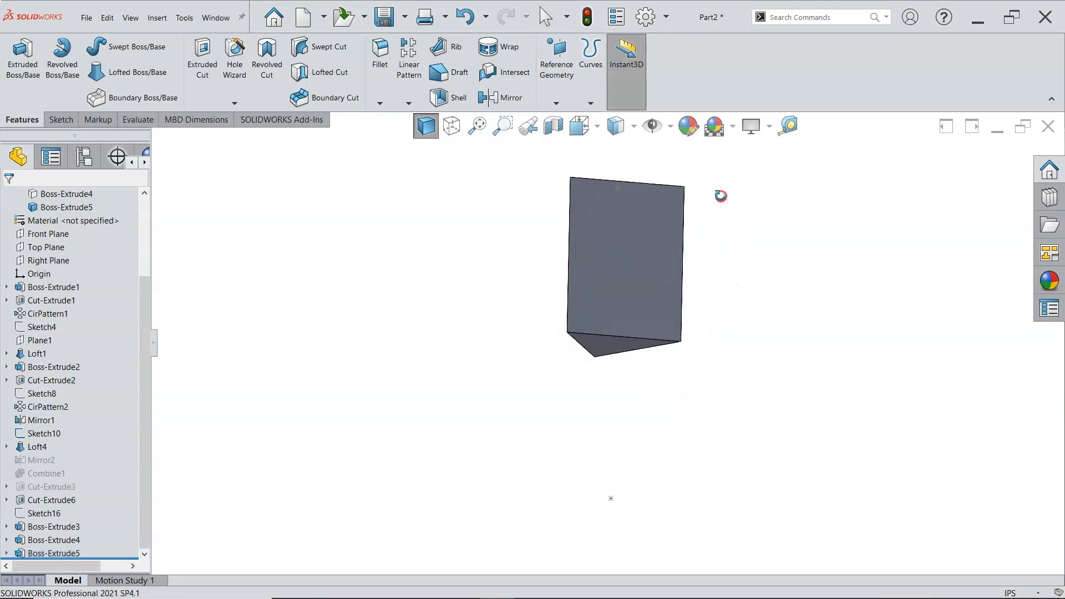
left_click(608, 341)
left_click(721, 295)
middle_click_drag(721, 302, 711, 415)
scroll(701, 290, "down", 2)
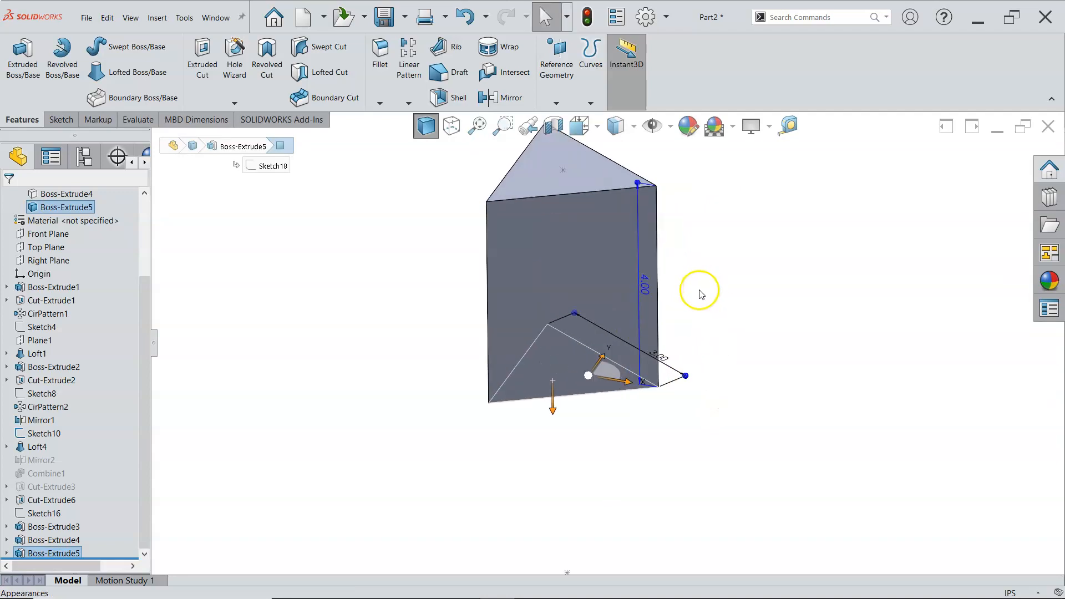
left_click(588, 378)
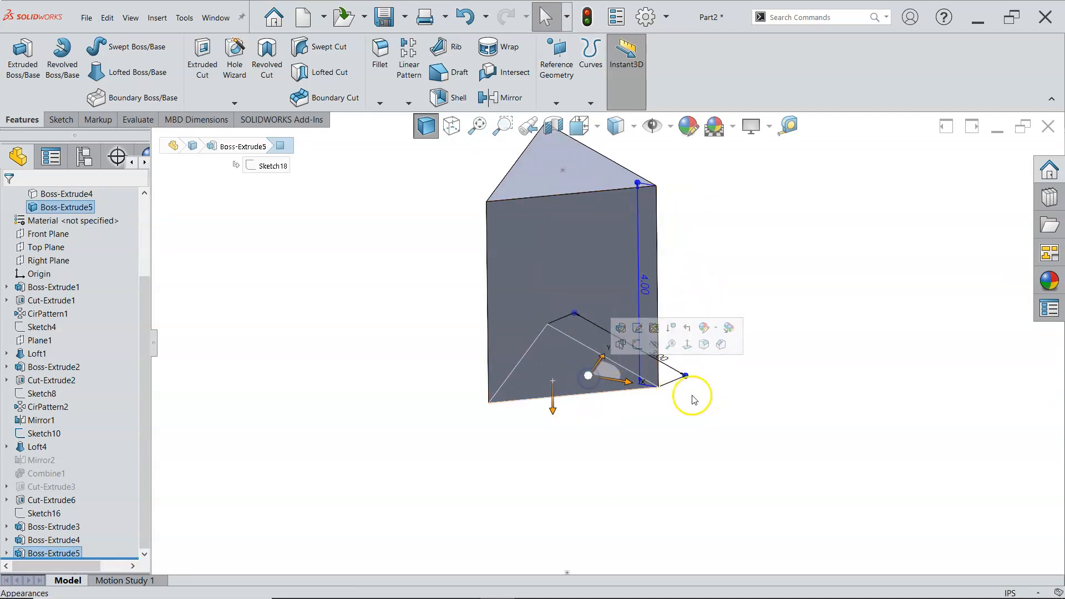
left_click(693, 418)
left_click(607, 371)
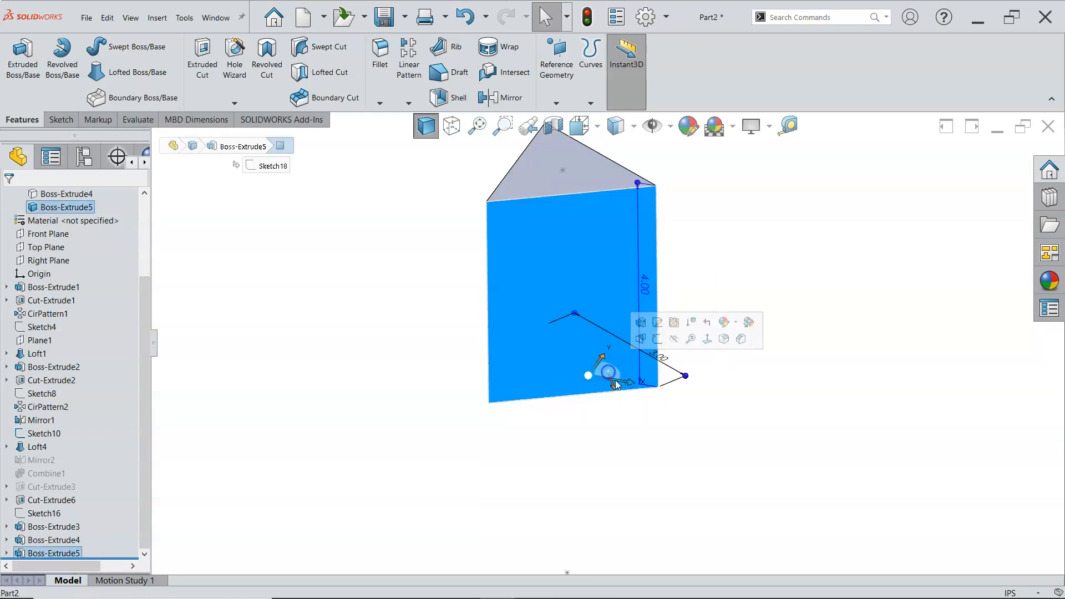
left_click(642, 405)
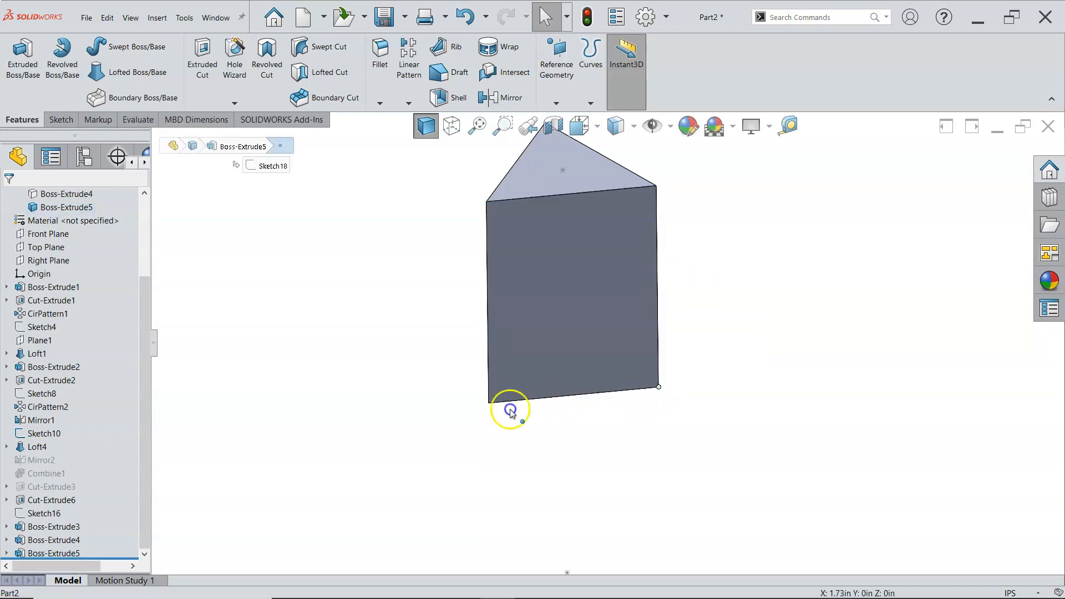
Shorten the triangular prism to about 2.12 in high by pulling its top face down with Instant3D.
key("f")
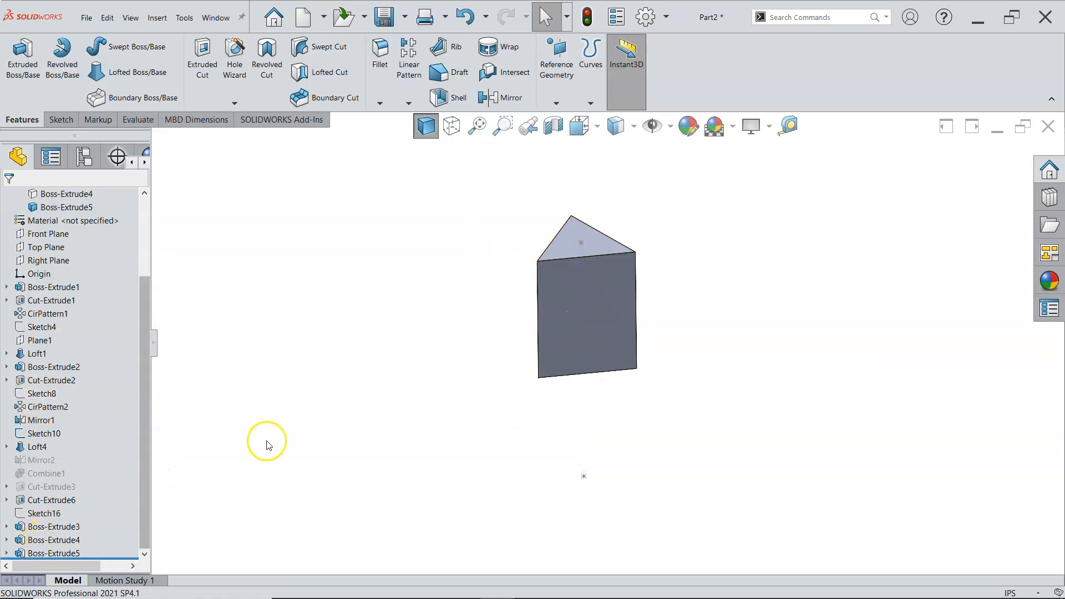
scroll(597, 251, "down", 2)
left_click(589, 261)
scroll(594, 391, "up", 2)
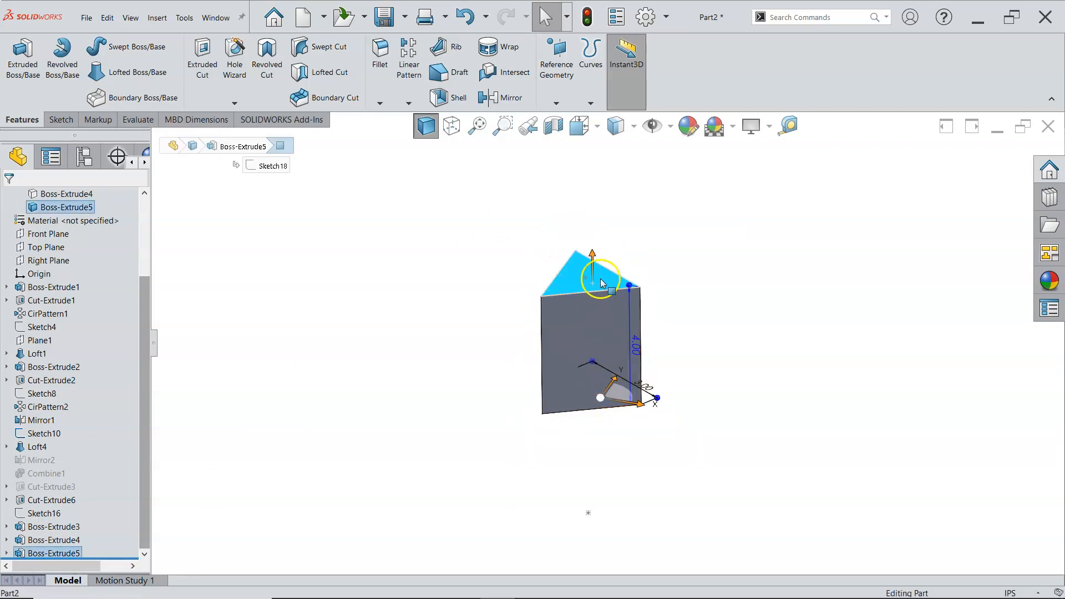
left_click_drag(592, 252, 601, 309)
left_click_drag(655, 412, 654, 412)
Enlarge the triangular base by stretching its 3 in side dimension with Instant3D, and turn Instant3D off.
scroll(557, 371, "down", 3)
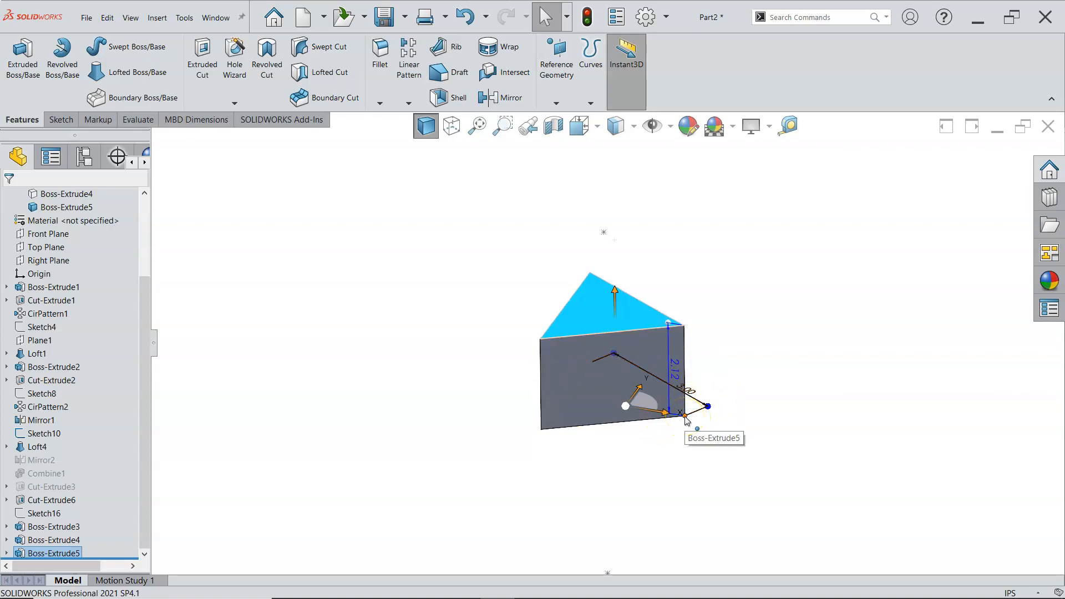
left_click_drag(708, 407, 689, 466)
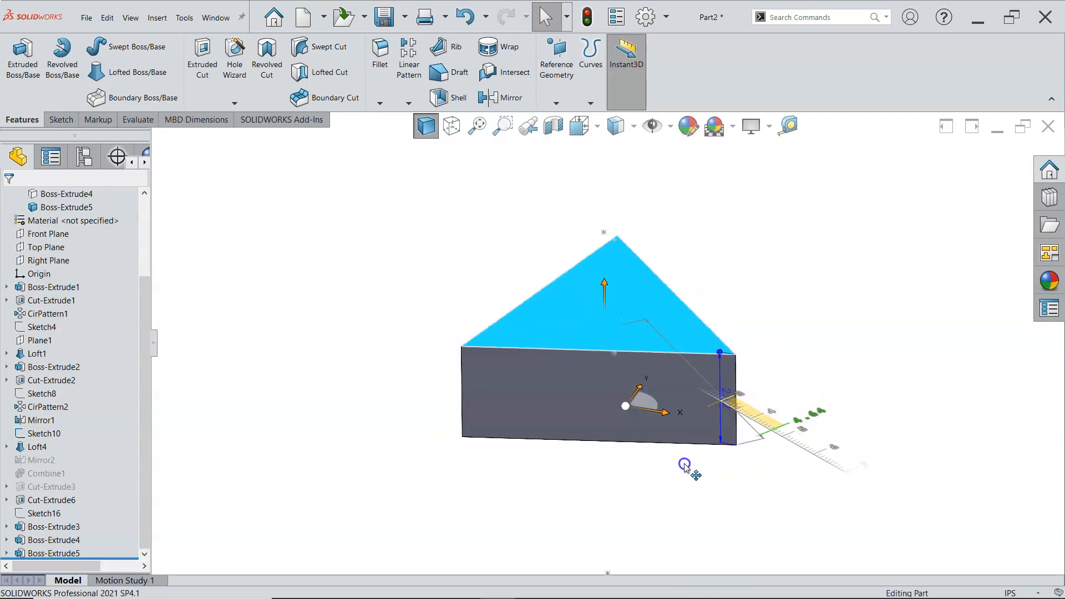
left_click(766, 297)
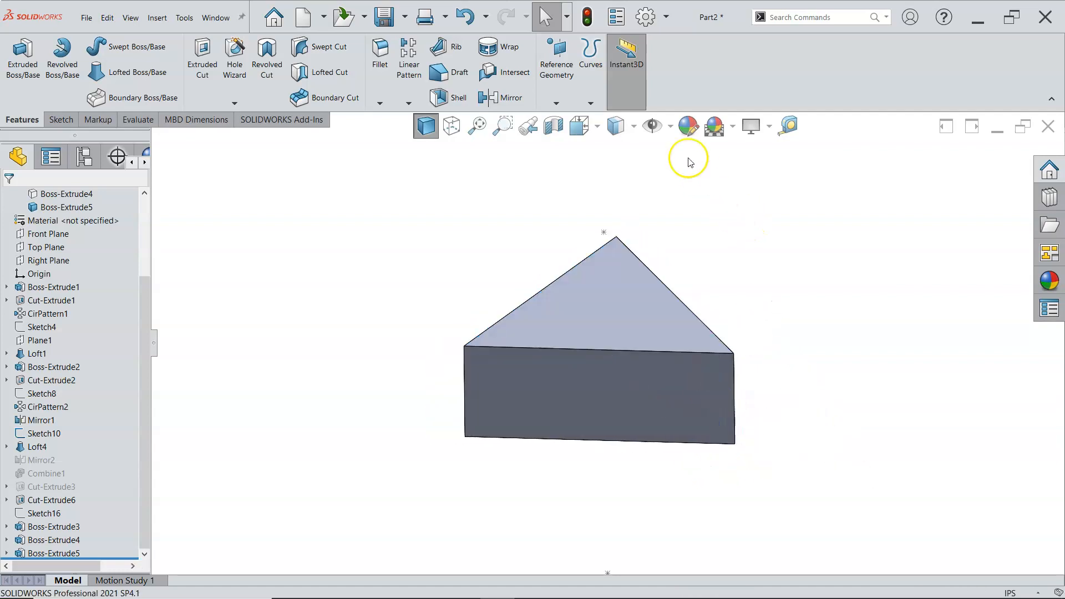
left_click(628, 69)
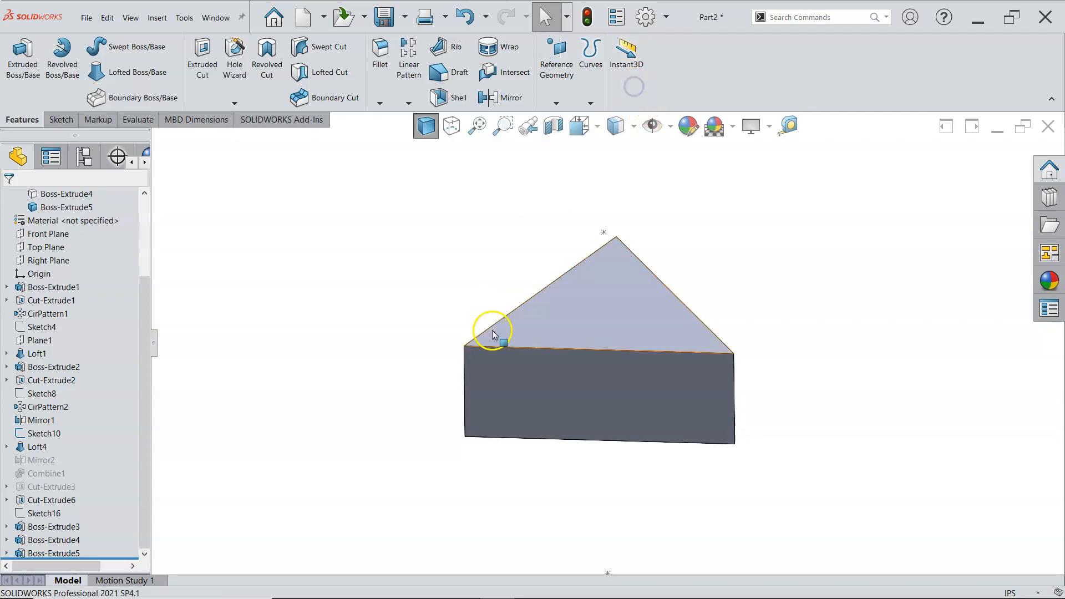
Hide the triangular prism body and look up the next prism in Figure 4.7 in the browser.
right_click(91, 207)
left_click(95, 194)
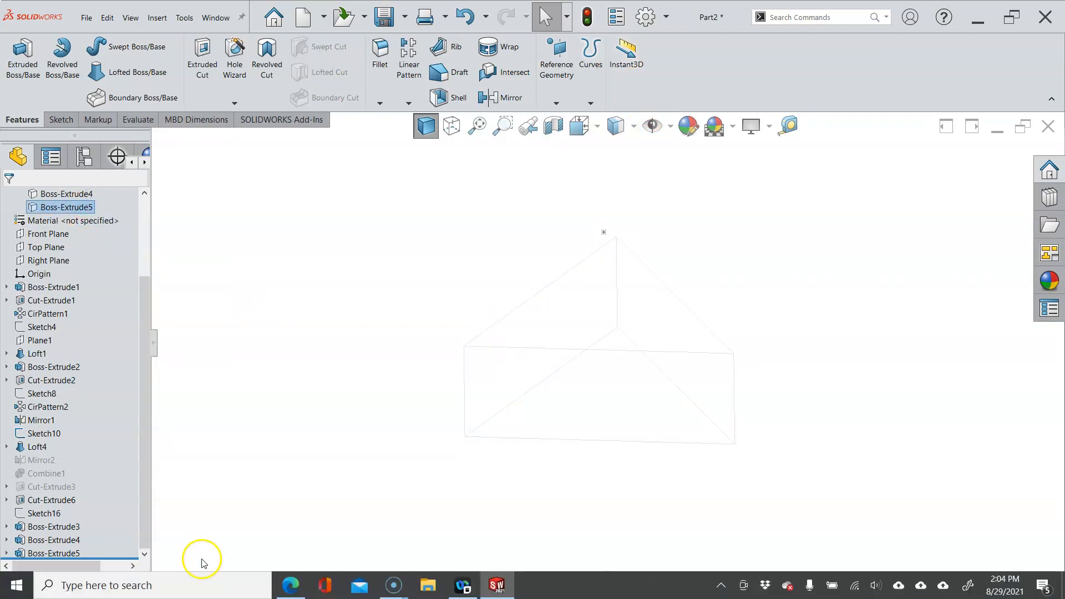
left_click(290, 588)
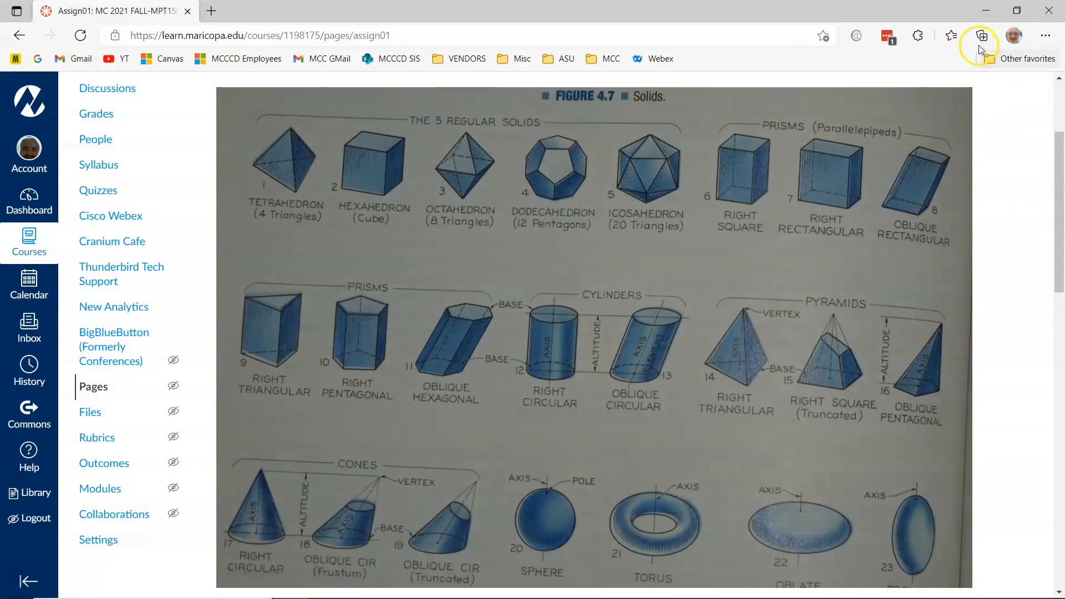
left_click(988, 10)
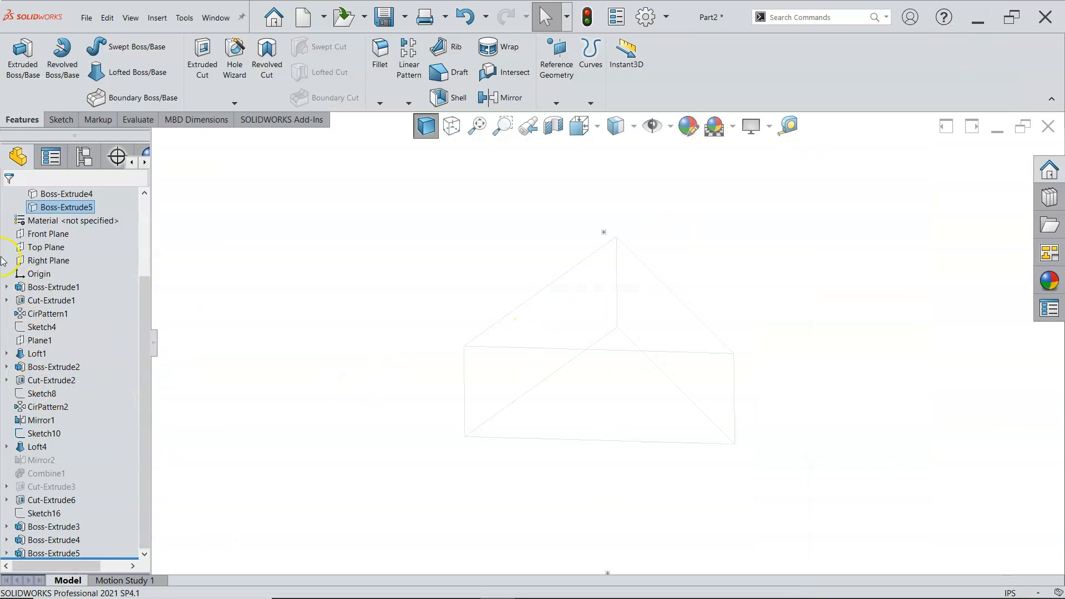
On the Top Plane, sketch a five-sided inscribed-circle polygon centred on the origin, with a circle about 1.6 in in diameter.
left_click(51, 249)
left_click(55, 229)
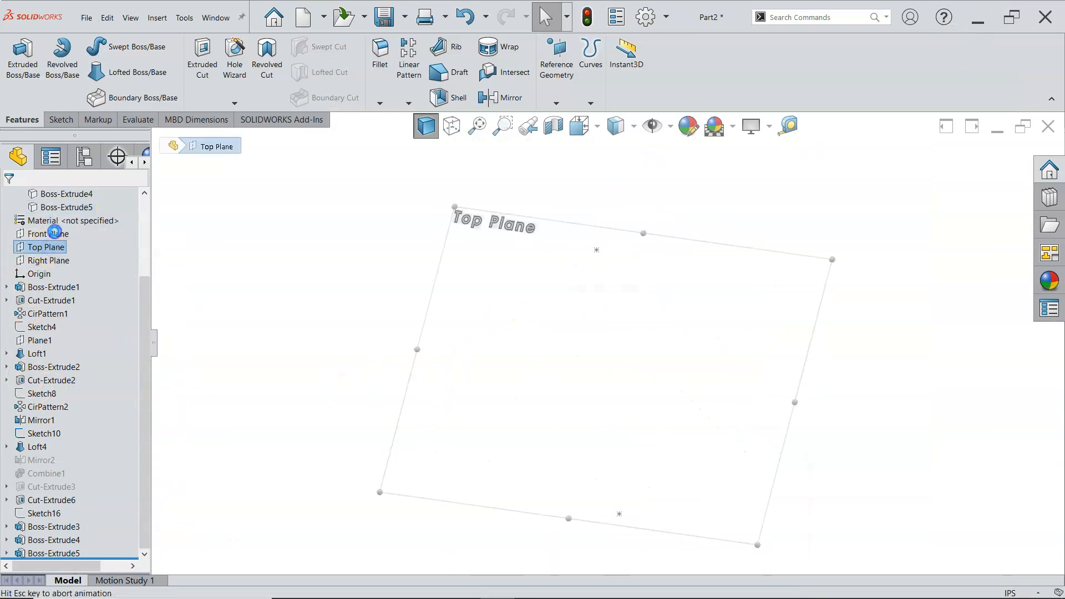
left_click(124, 97)
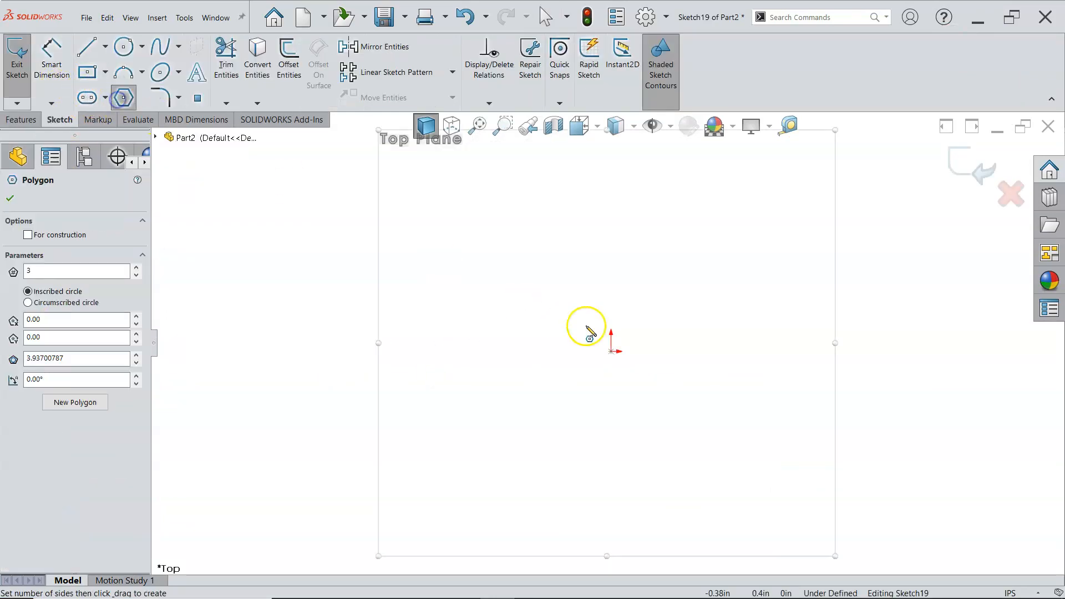
left_click_drag(611, 351, 681, 428)
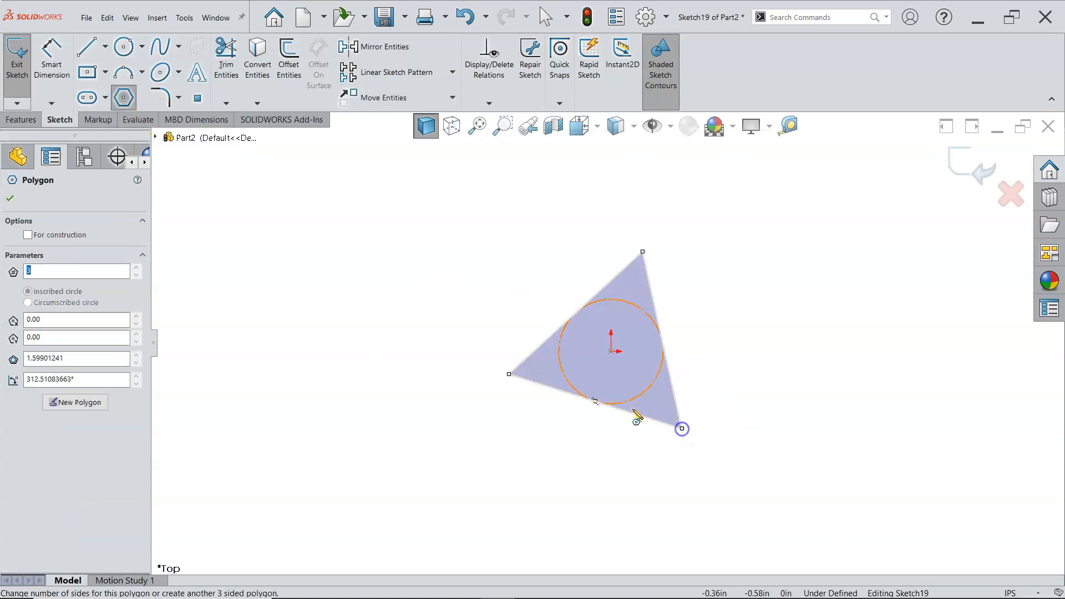
left_click(104, 288)
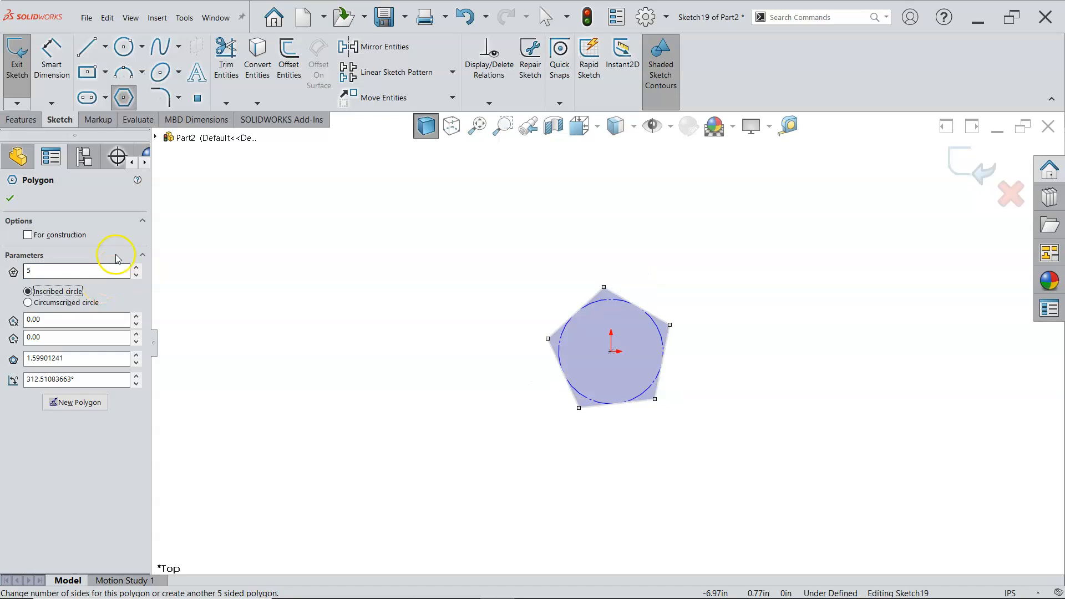
left_click(8, 198)
right_click(679, 292)
key("Escape")
Align the pentagon's uppermost vertex vertically with the origin.
left_click(670, 325)
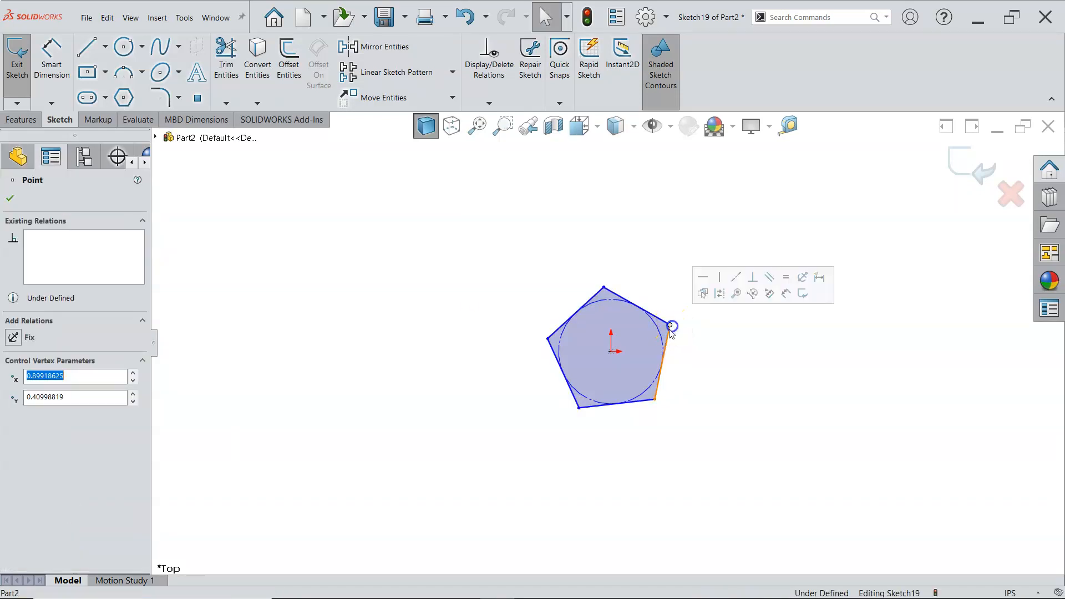
left_click(604, 288)
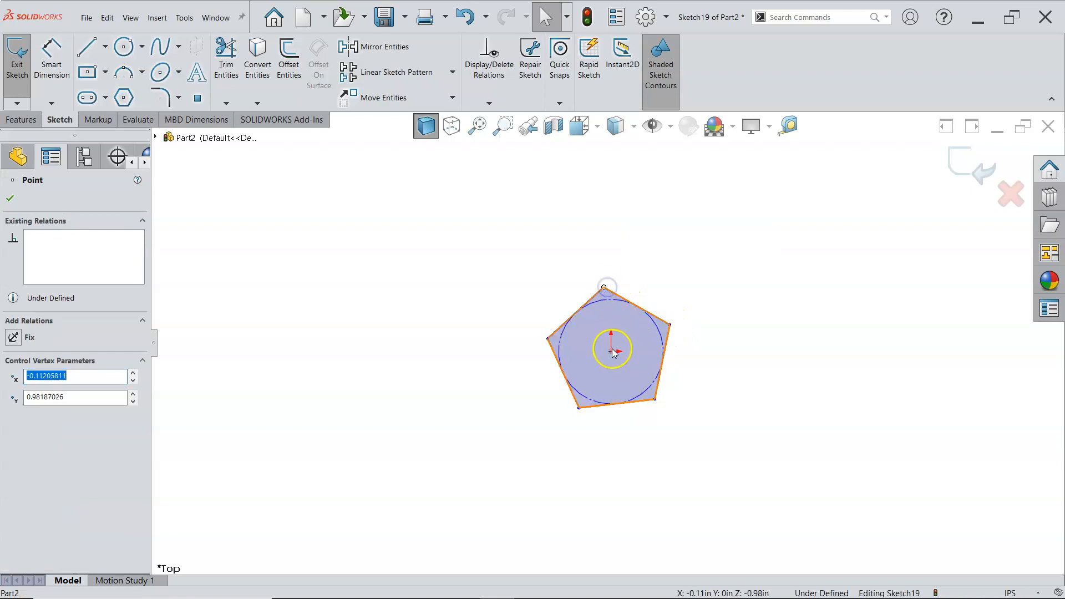
left_click(611, 351, "ctrl")
left_click(660, 304)
right_click(647, 244)
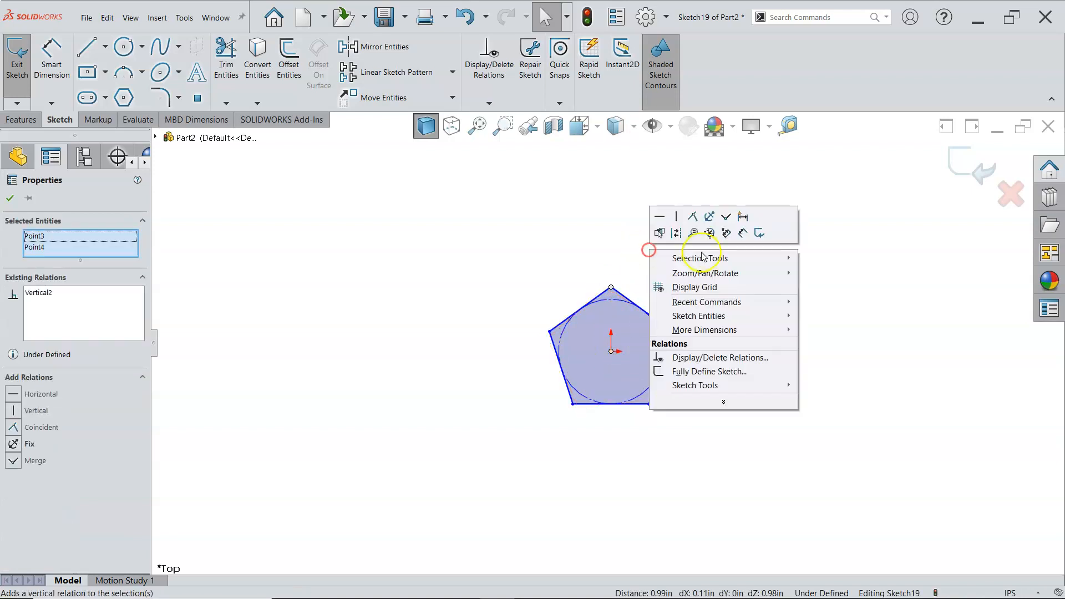
key("Escape")
Dimension the pentagon's inscribed construction circle to a 3 in diameter.
left_click(747, 234)
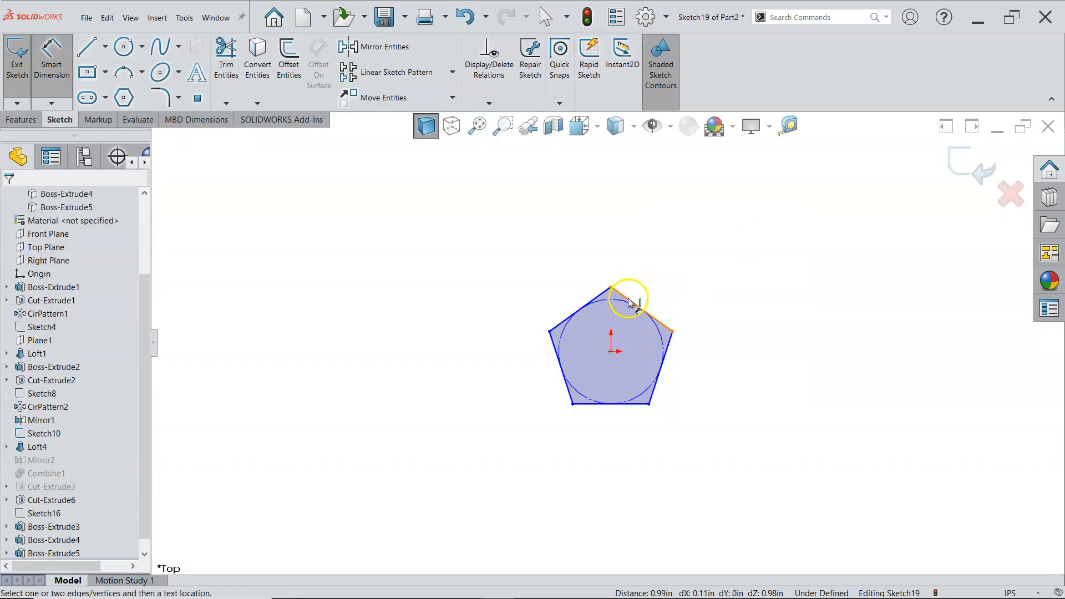
left_click(665, 338)
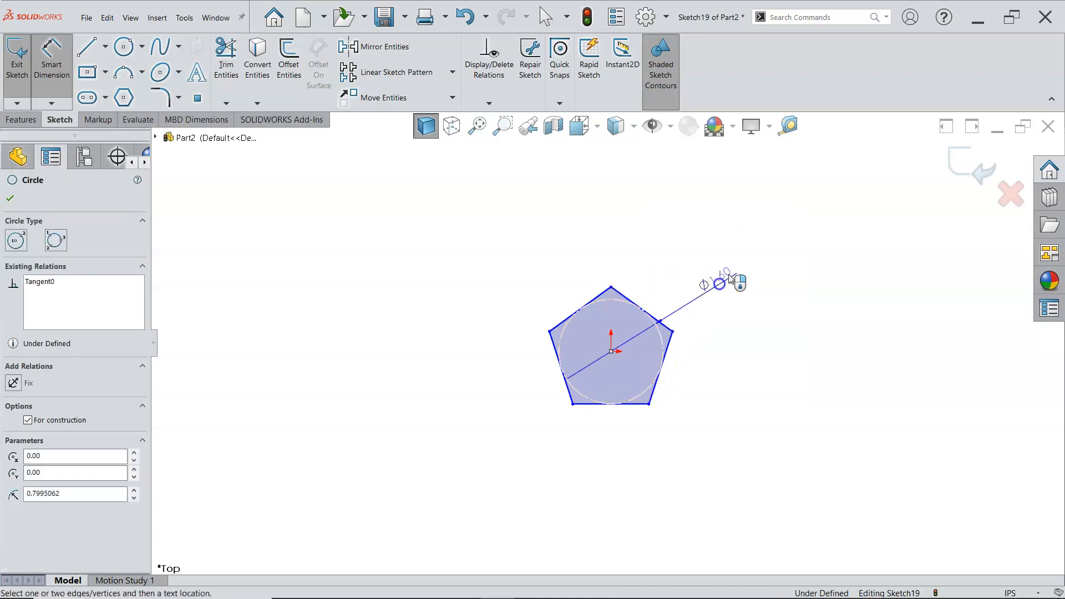
left_click(740, 282)
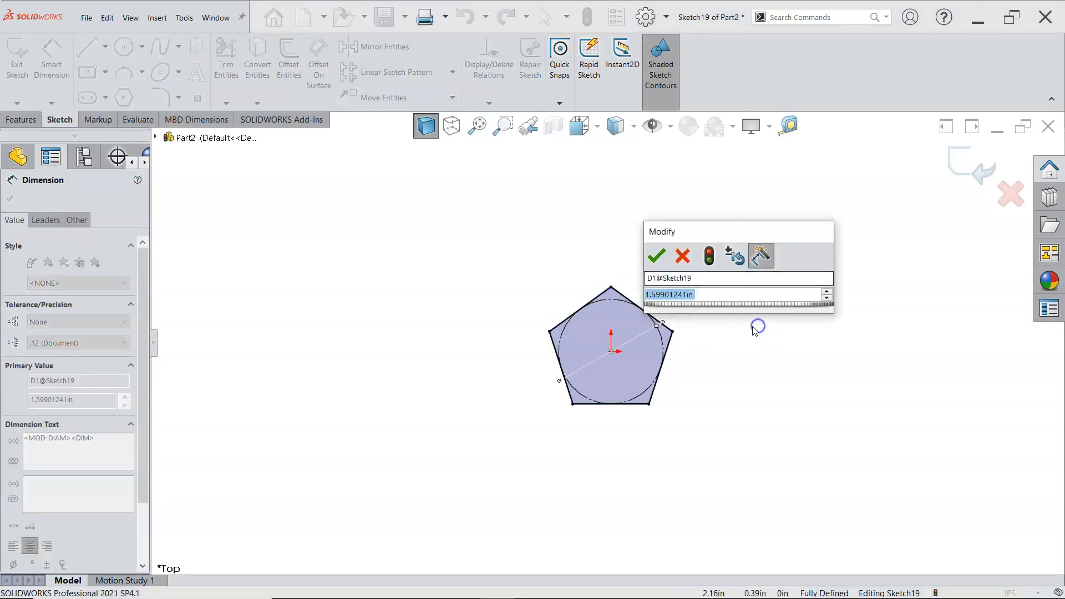
type("3")
key("Return")
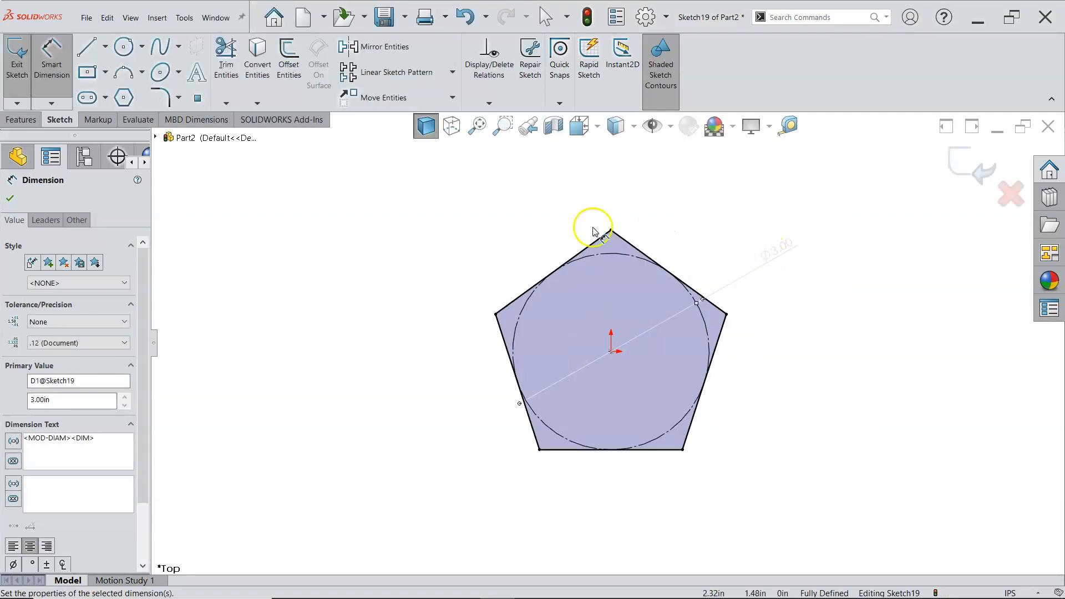
Extrude the pentagon 4 in with a Blind end condition, without merging it, and show it in isometric view.
left_click(17, 118)
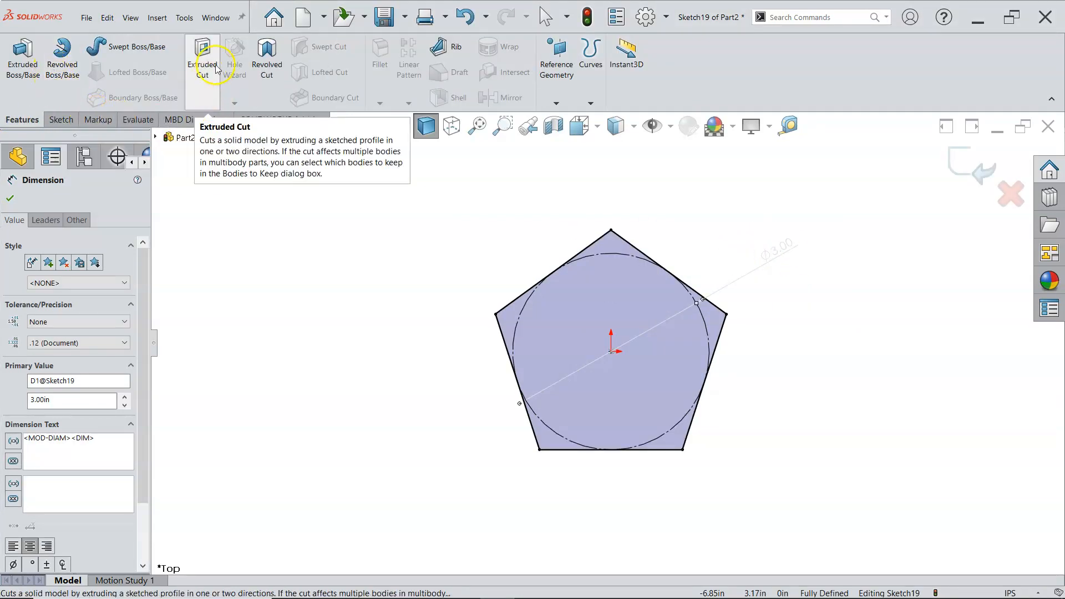
left_click(30, 61)
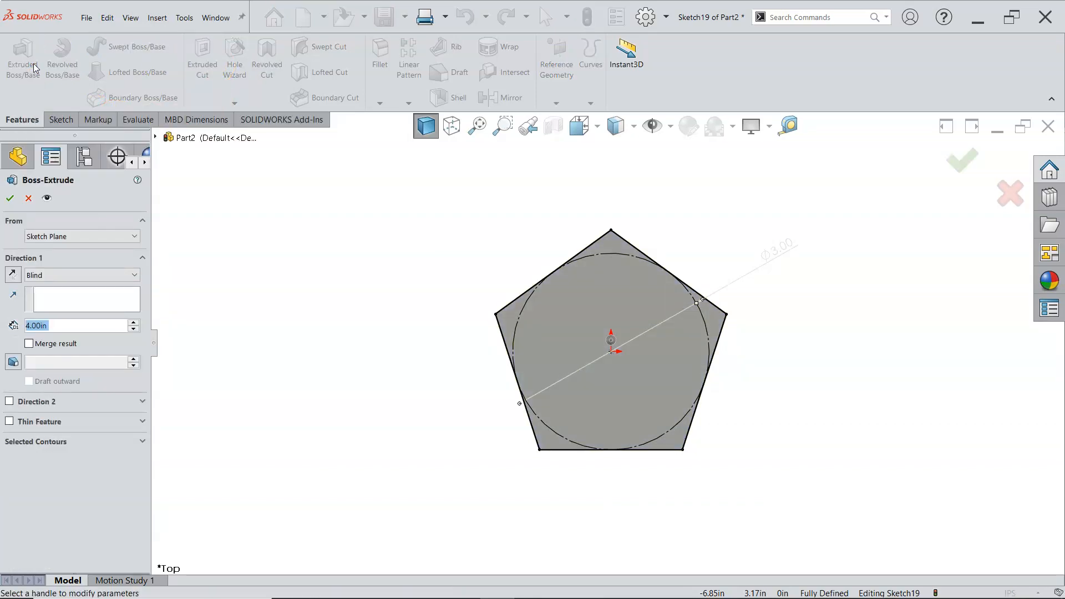
key("Return")
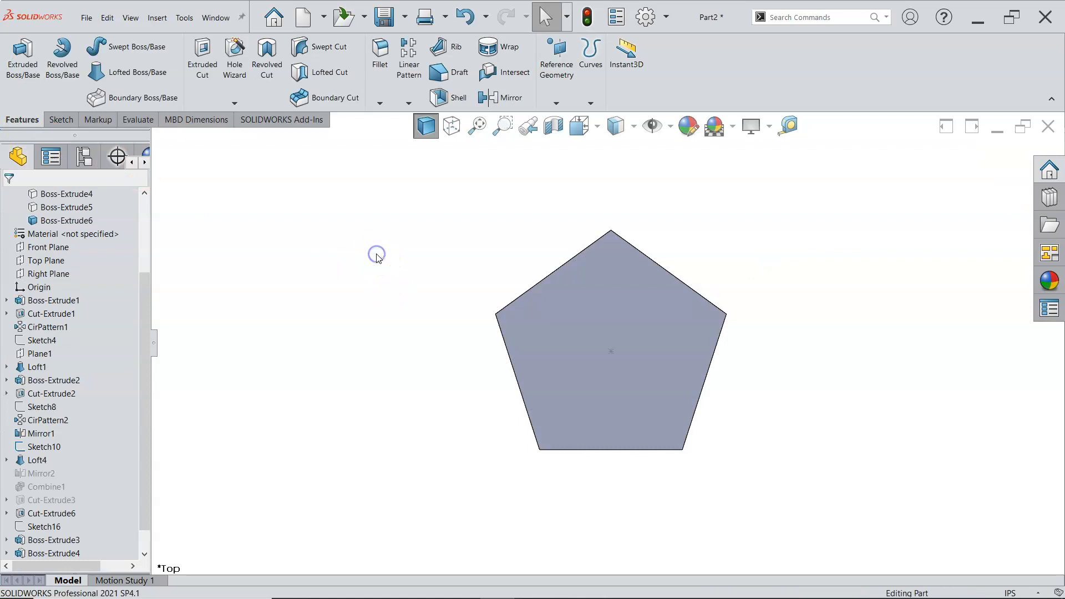
key("ctrl+7")
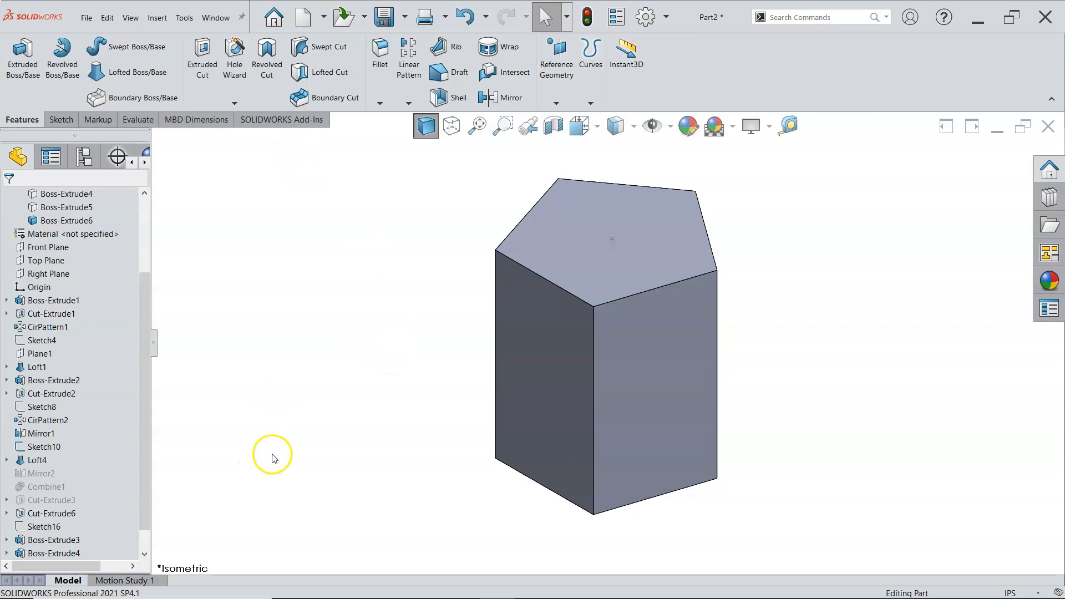
Check the remaining prisms, cylinders and pyramids of Figure 4.7 in the browser and return to the part.
left_click(291, 593)
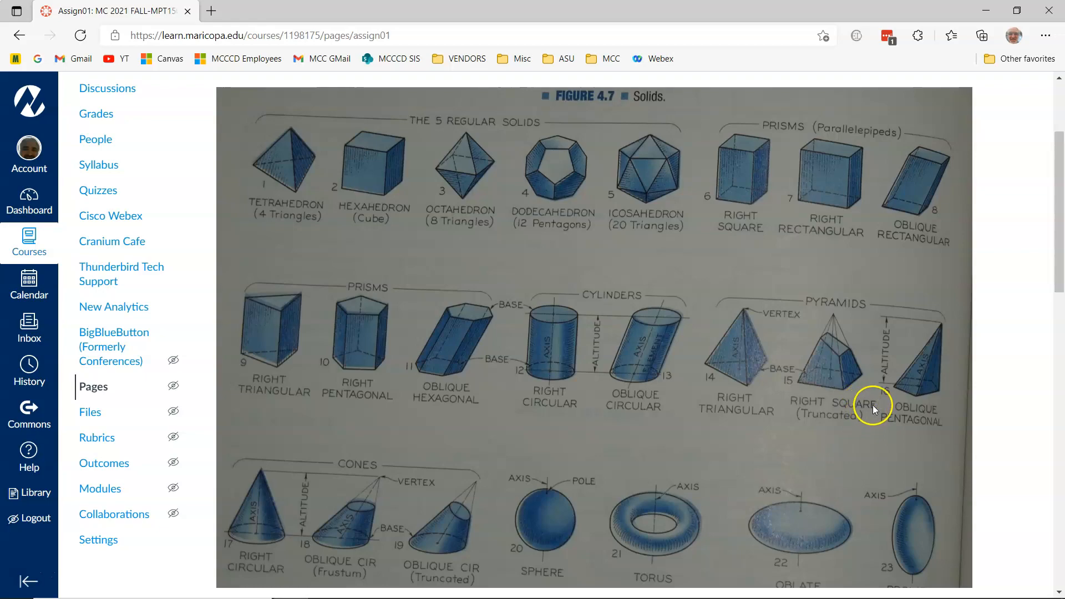
left_click(986, 6)
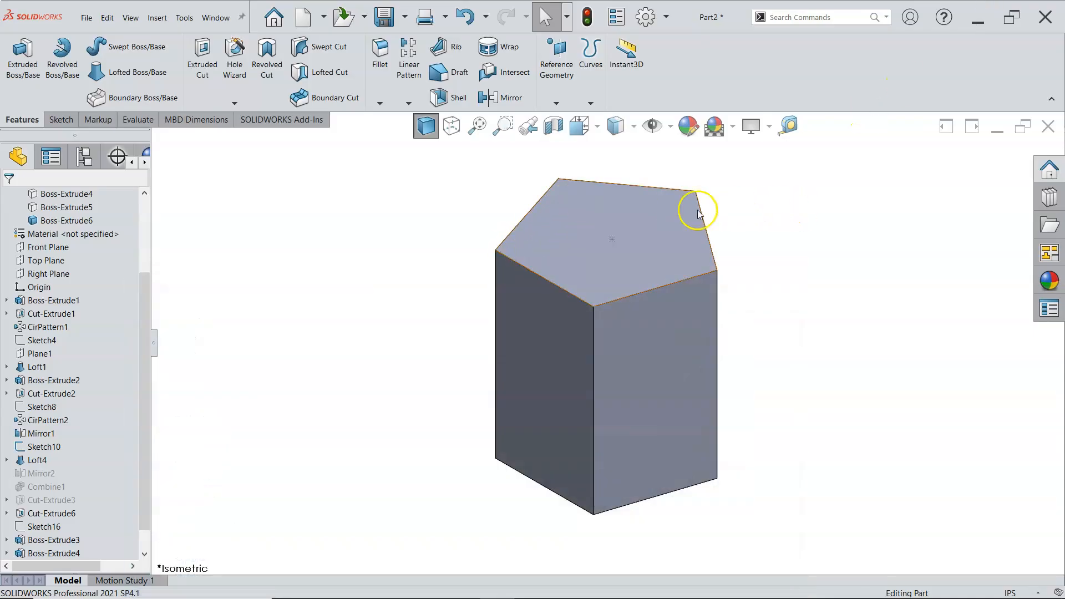
Hide the pentagonal prism body and start a new sketch on the Front Plane.
right_click(84, 221)
left_click(83, 207)
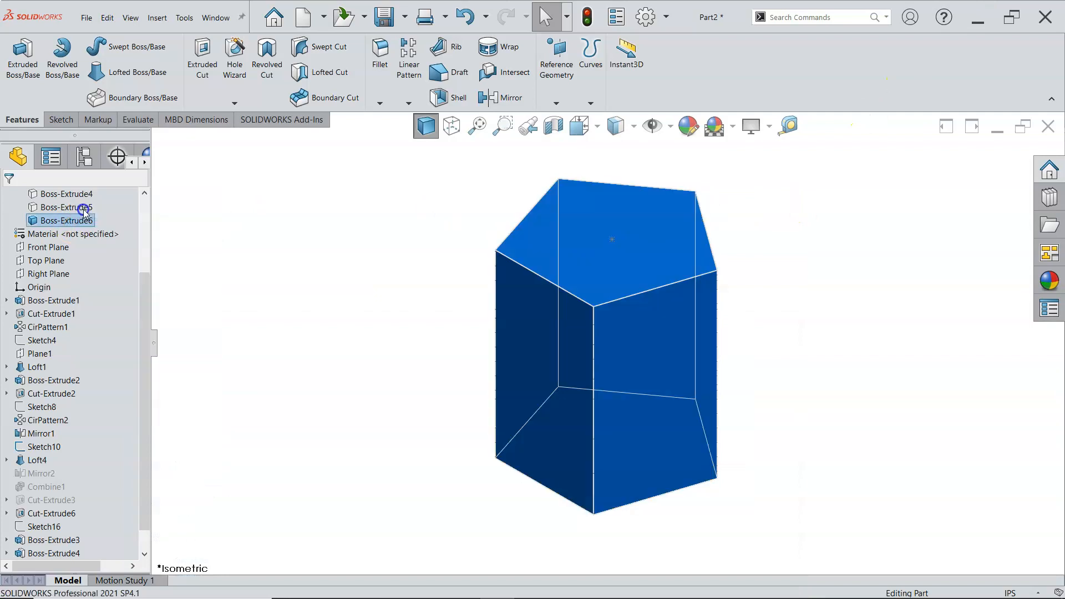
left_click(49, 248)
left_click(60, 238)
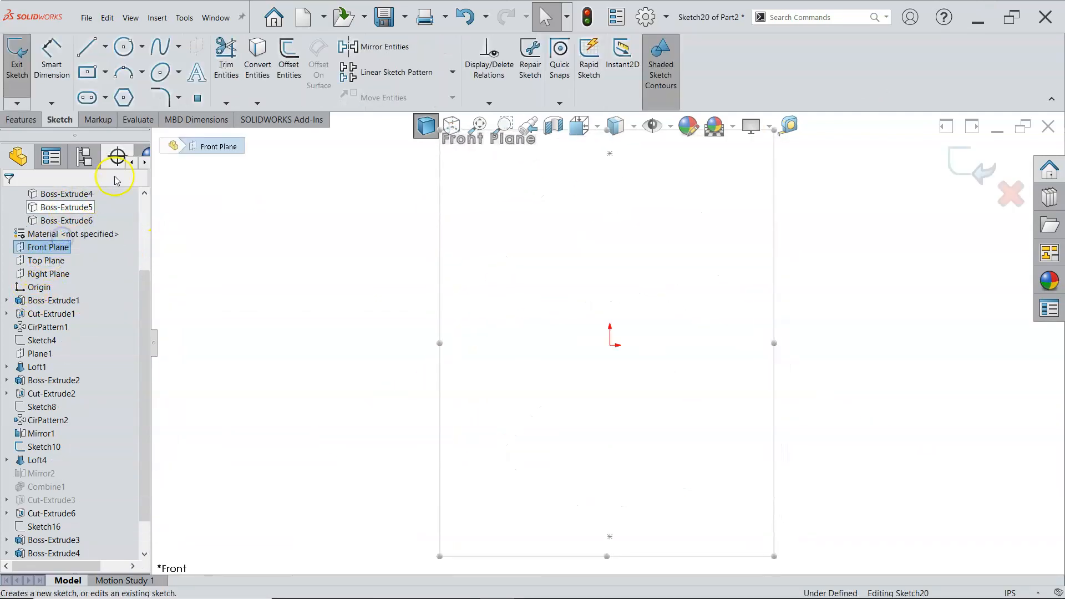
Draw an infinite-length horizontal construction centerline through the origin.
left_click(106, 47)
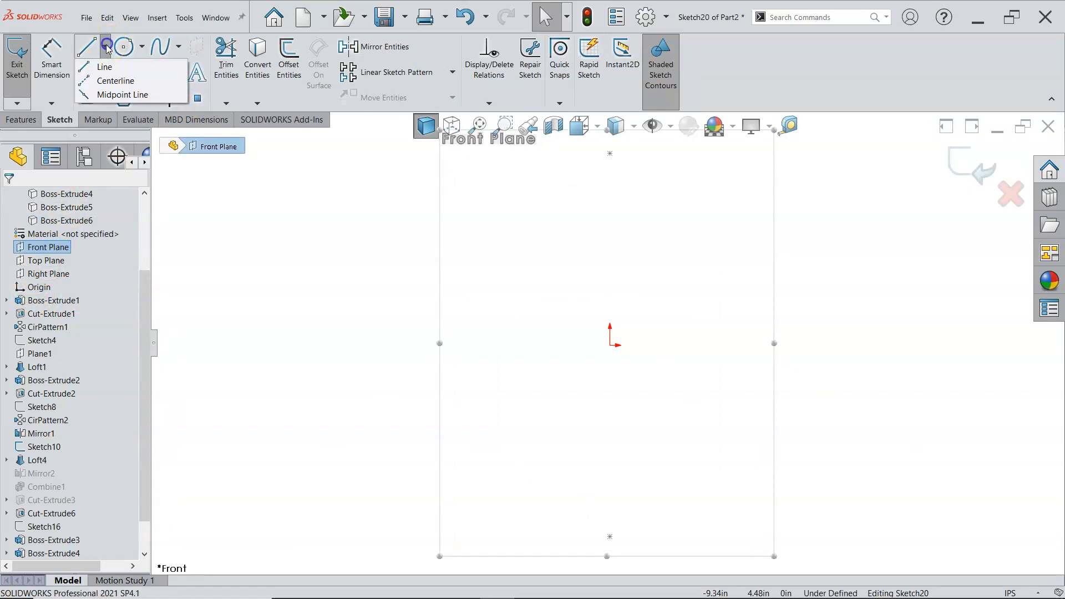
left_click(113, 76)
left_click(28, 290)
left_click(34, 361)
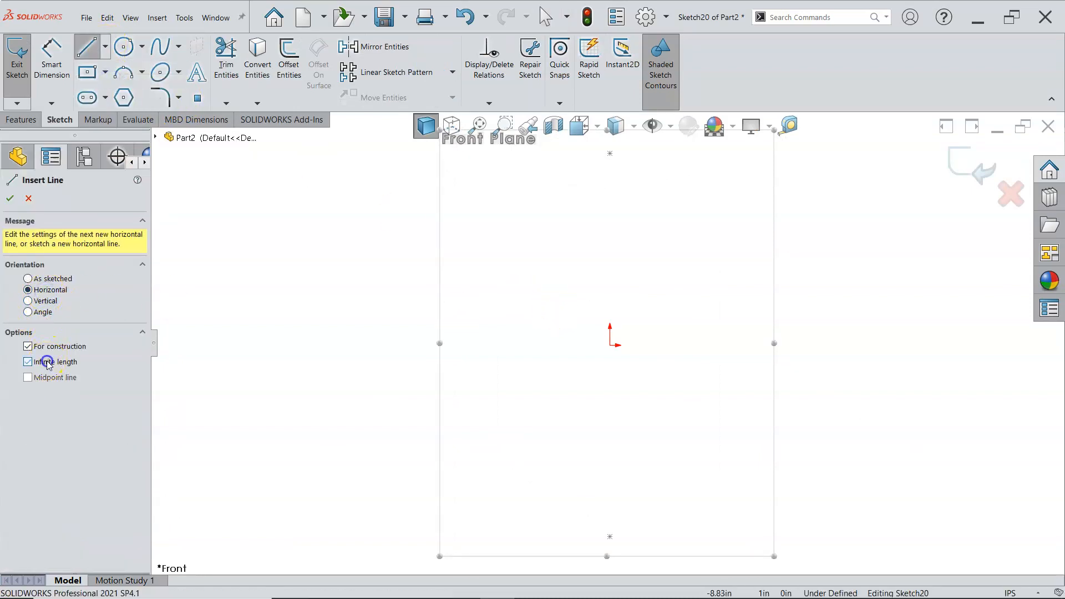
left_click(611, 345)
right_click(630, 285)
left_click(646, 289)
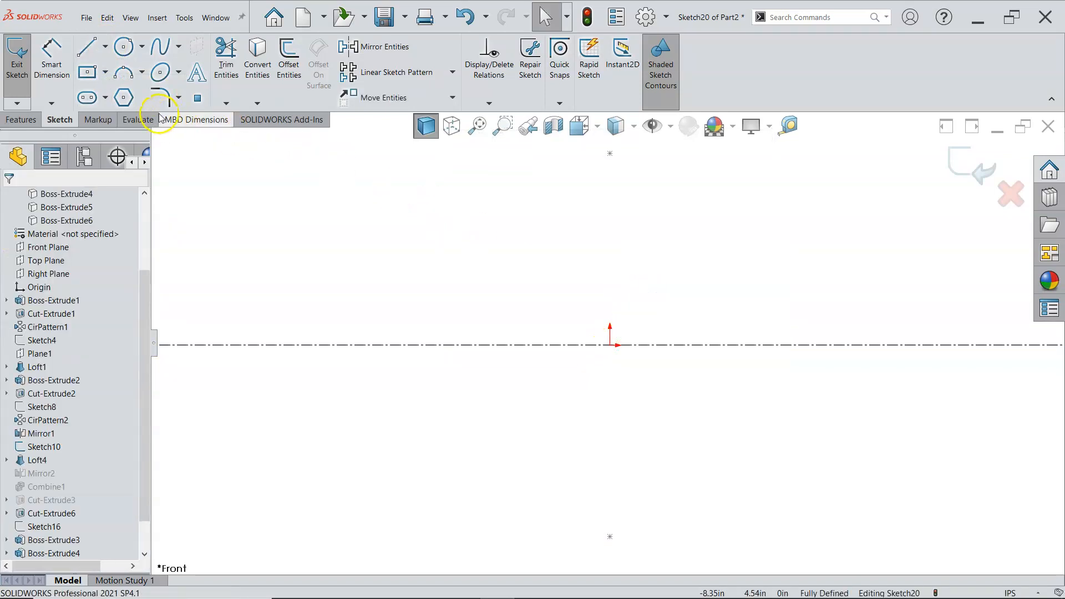
Sketch a full ellipse centered on the origin with semi-axes of about 3.76 in horizontally and 1.33 in vertically.
left_click(178, 73)
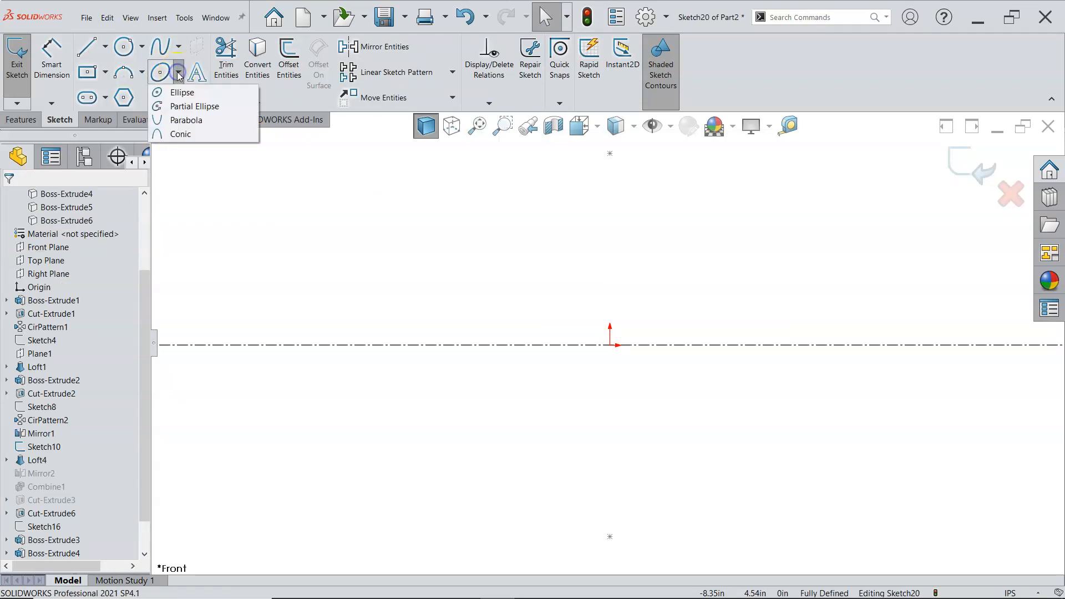
left_click(190, 108)
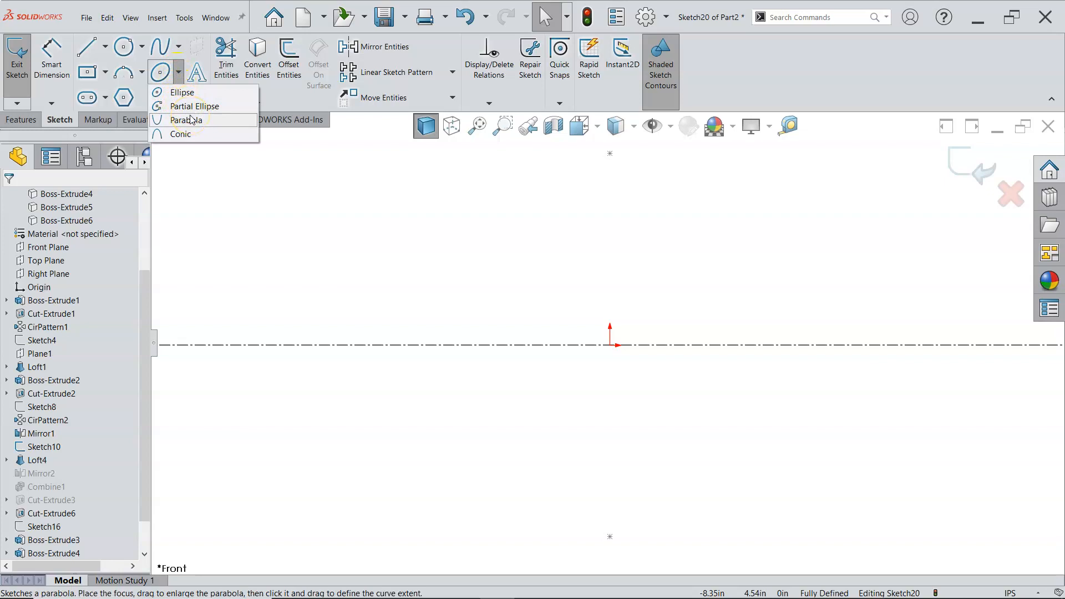
left_click(184, 68)
left_click(175, 71)
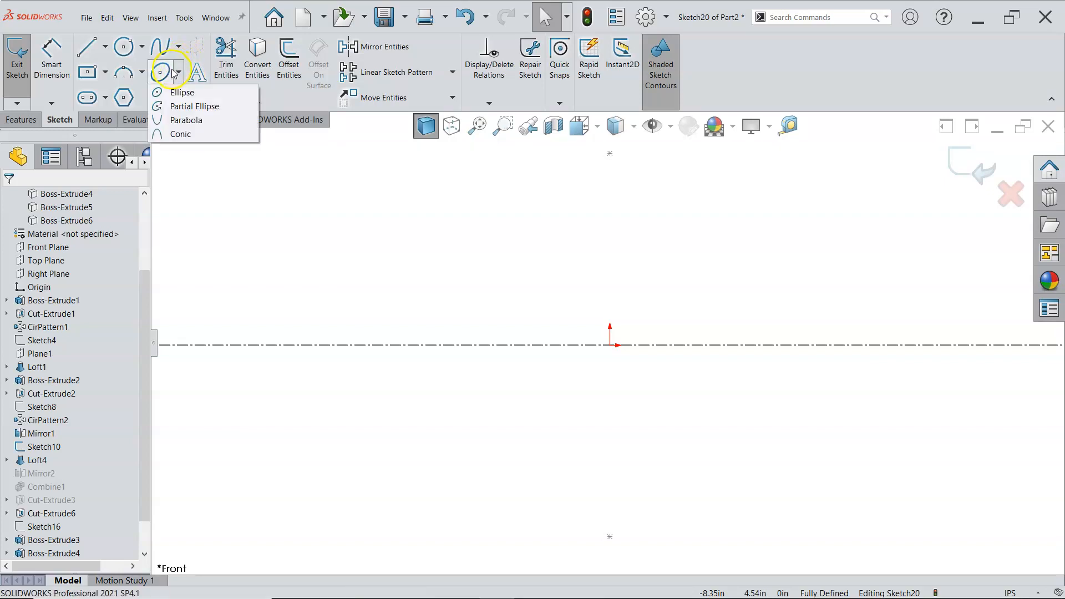
left_click(233, 198)
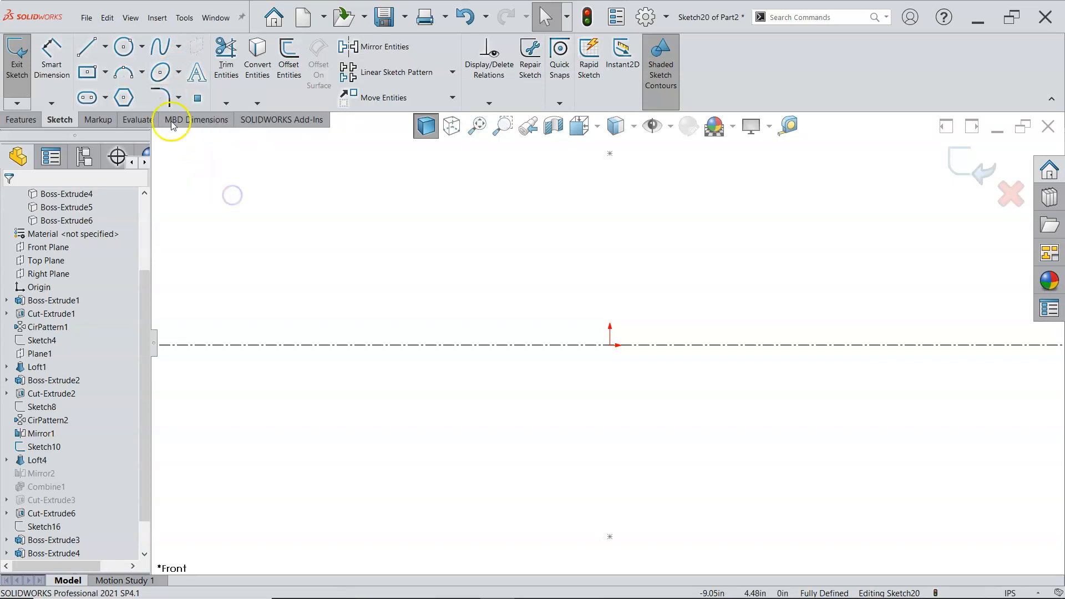
left_click(160, 72)
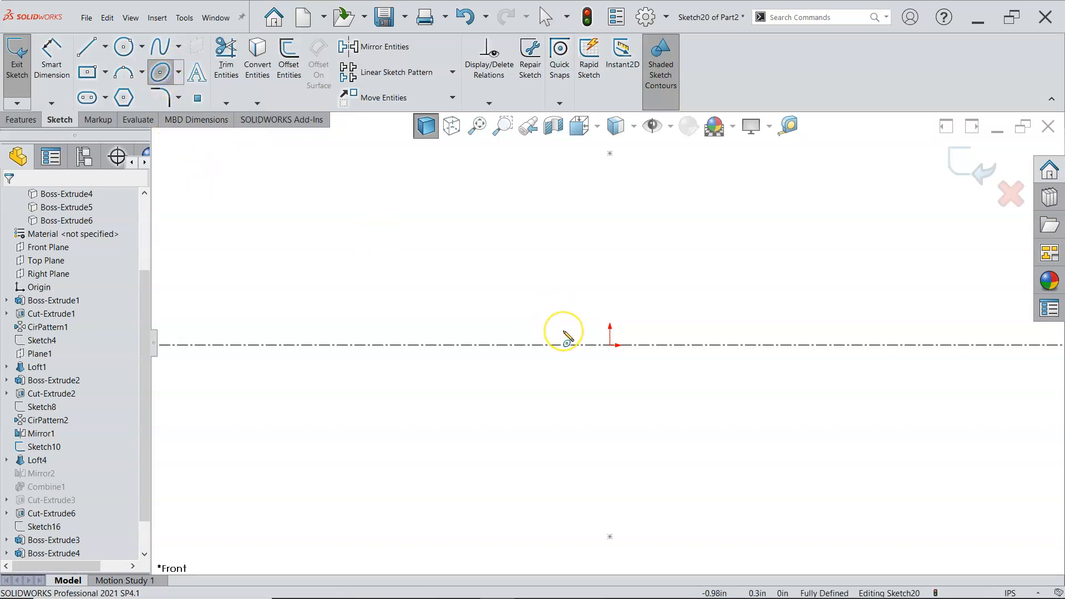
left_click(605, 365)
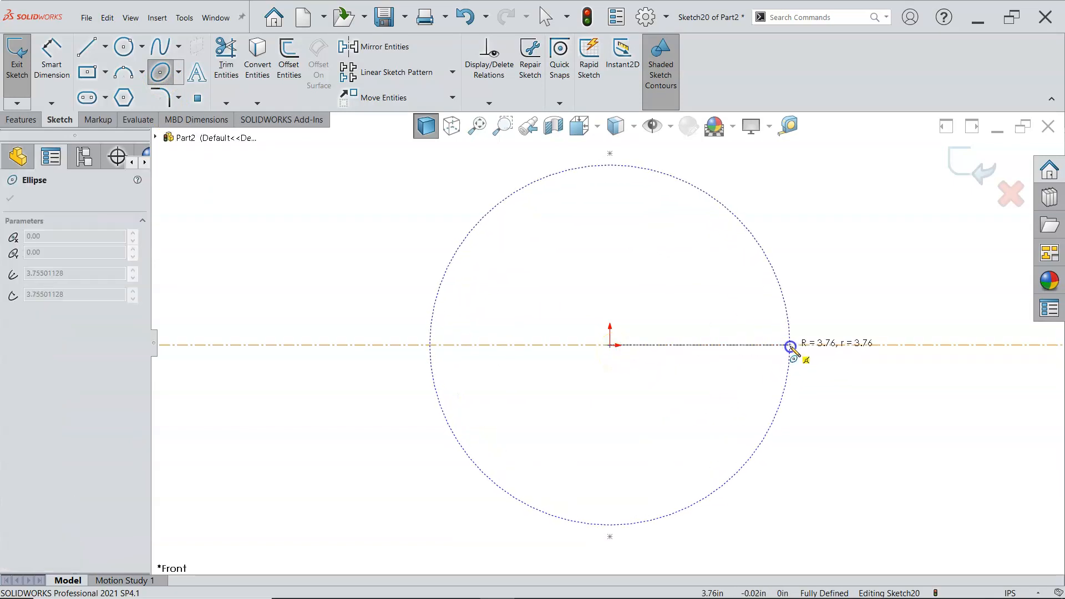
left_click(790, 346)
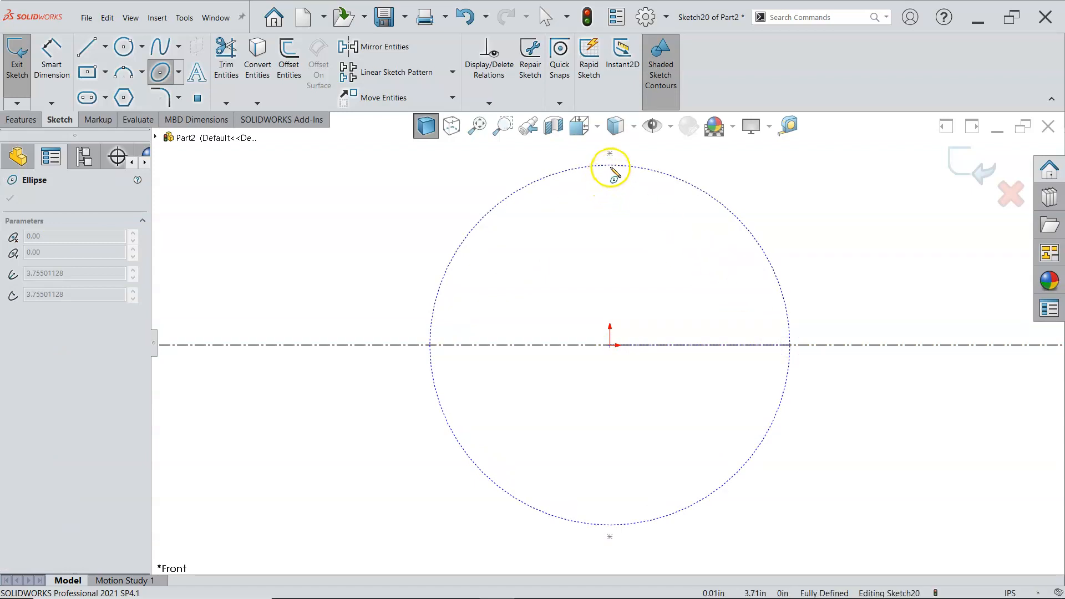
left_click(603, 282)
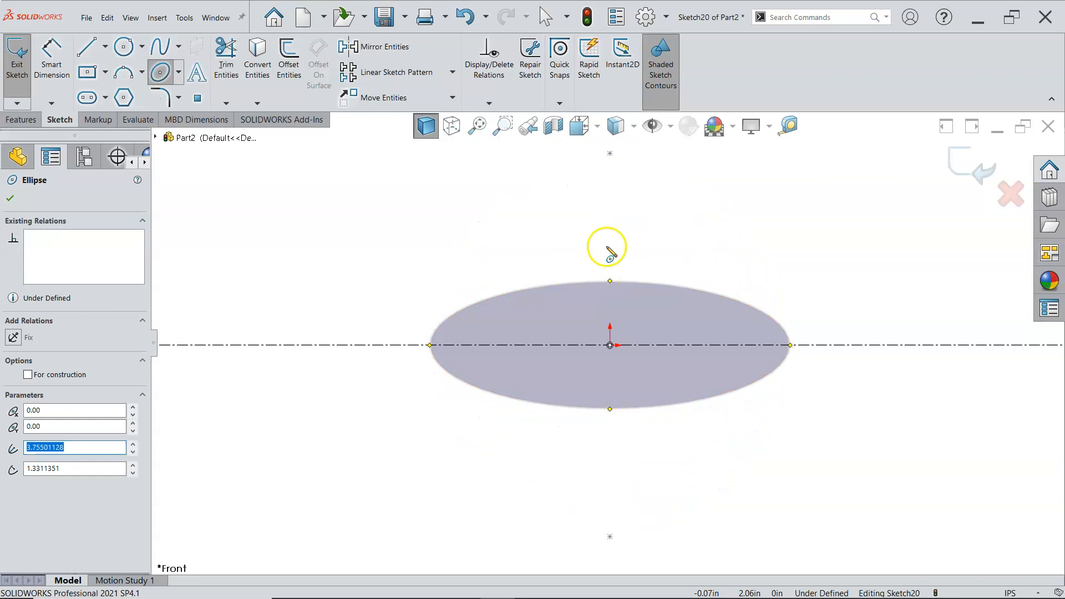
right_click(603, 217)
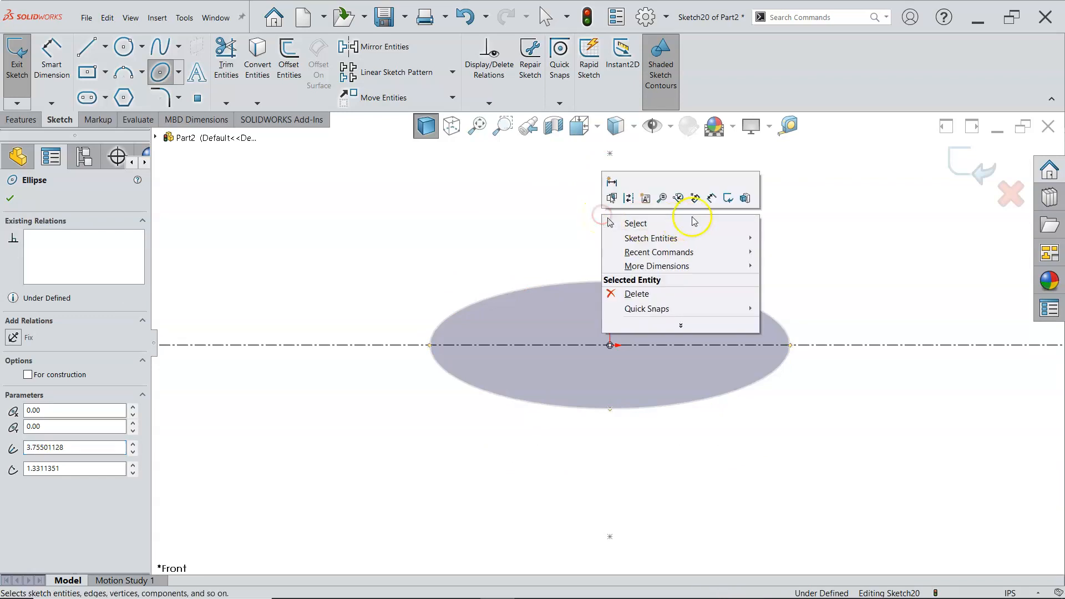
left_click(665, 221)
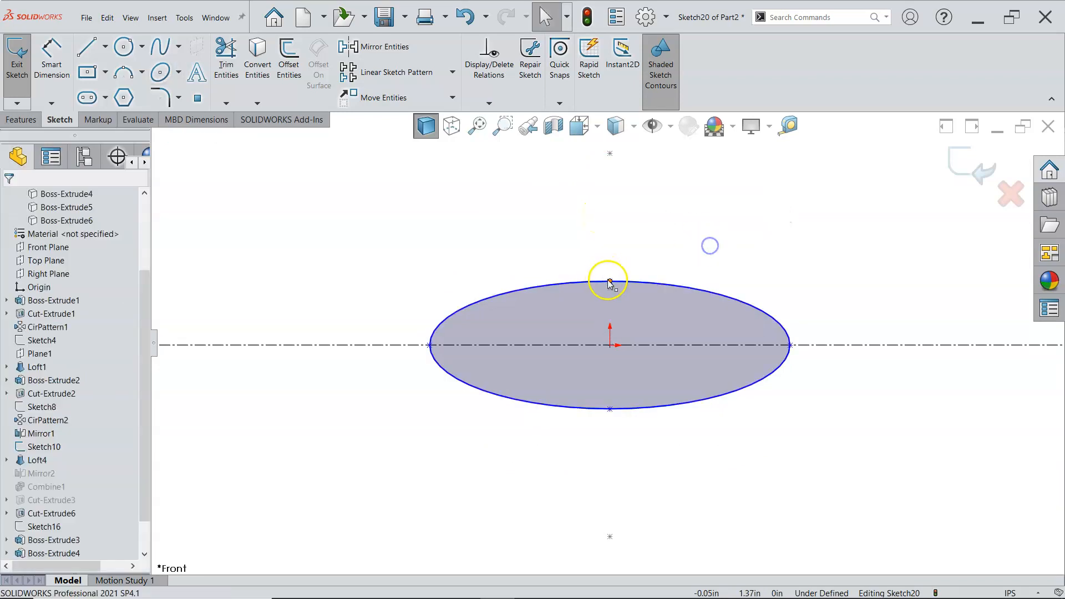
Stretch the ellipse by its uppermost and right-hand axis points to a height of about 3.67 in.
left_click_drag(610, 283, 630, 260)
left_click(790, 345)
left_click_drag(791, 347, 793, 384)
left_click(636, 237)
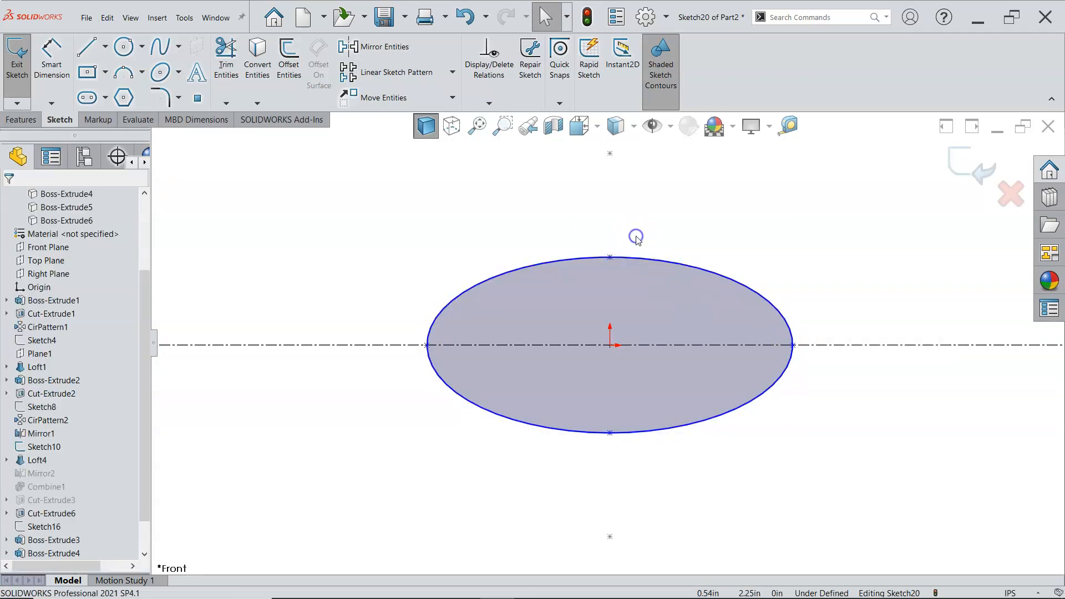
Dimension the ellipse's vertical minor axis to 3 in between its uppermost and lowermost points.
right_click(647, 229)
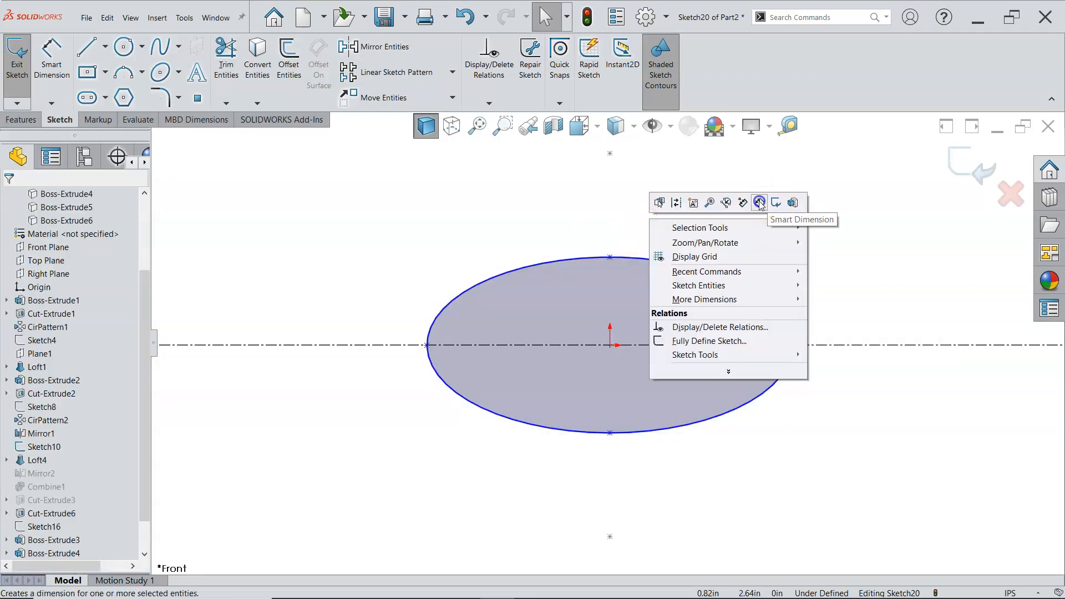
left_click(759, 202)
left_click(611, 258)
left_click(611, 429)
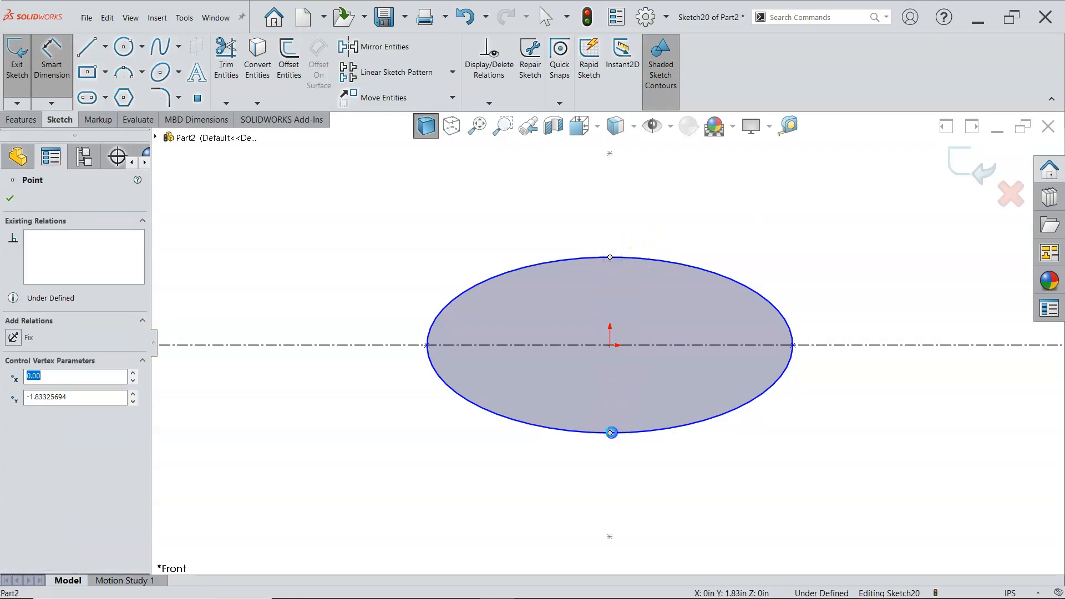
left_click(832, 379)
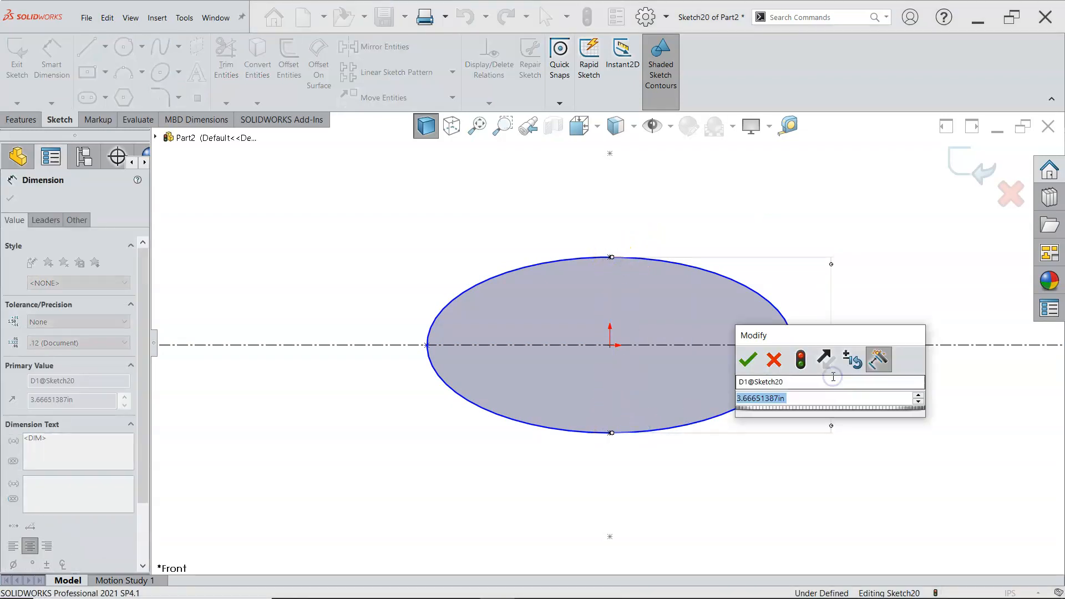
type("3")
key("Return")
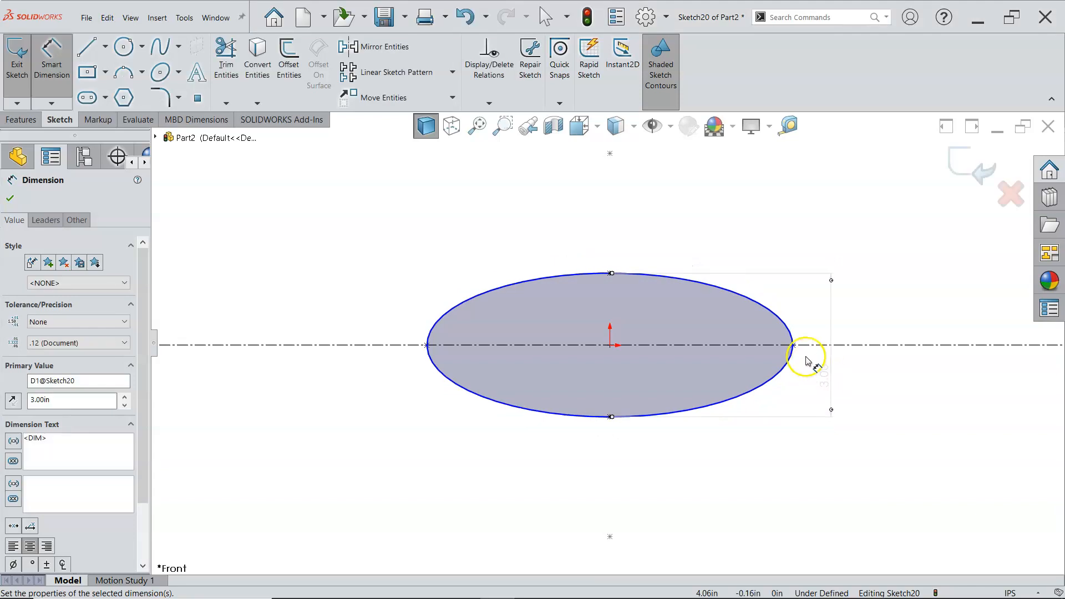
Dimension the ellipse's horizontal major axis to 7 in between its two end points.
left_click(793, 346)
left_click(437, 348)
left_click(579, 218)
type("7")
key("Return")
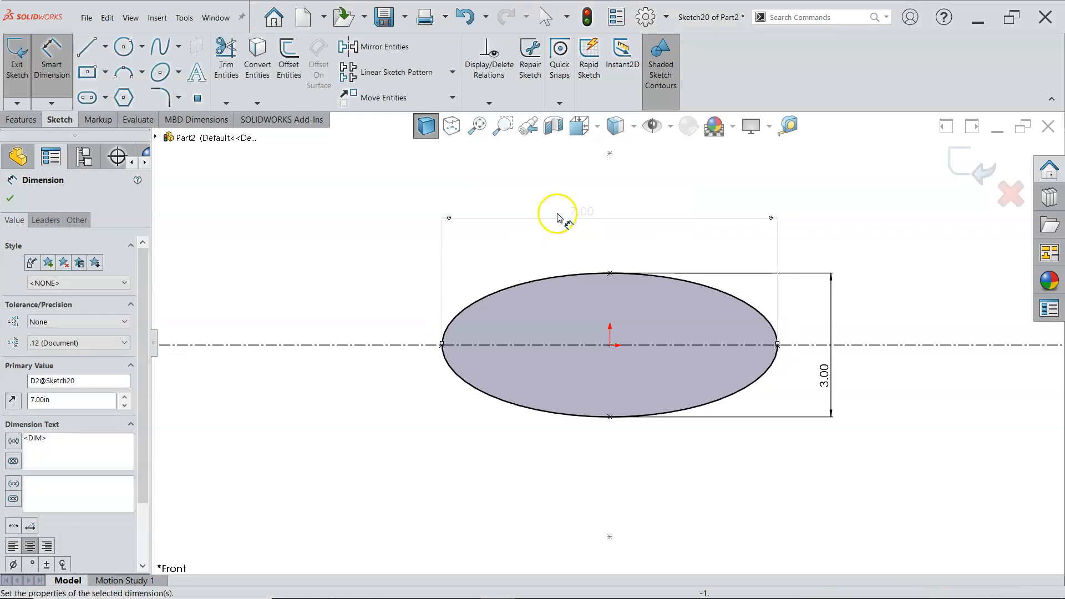
right_click(428, 217)
left_click(453, 255)
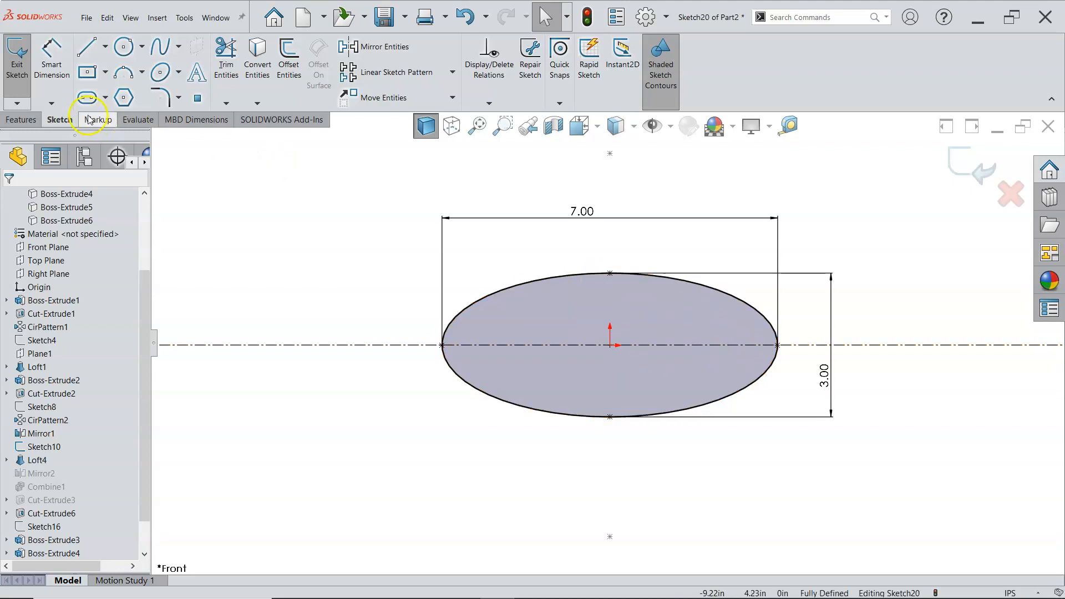
Revolve the upper half of the ellipse 360° about the horizontal centerline as a separate, unmerged body.
left_click(18, 119)
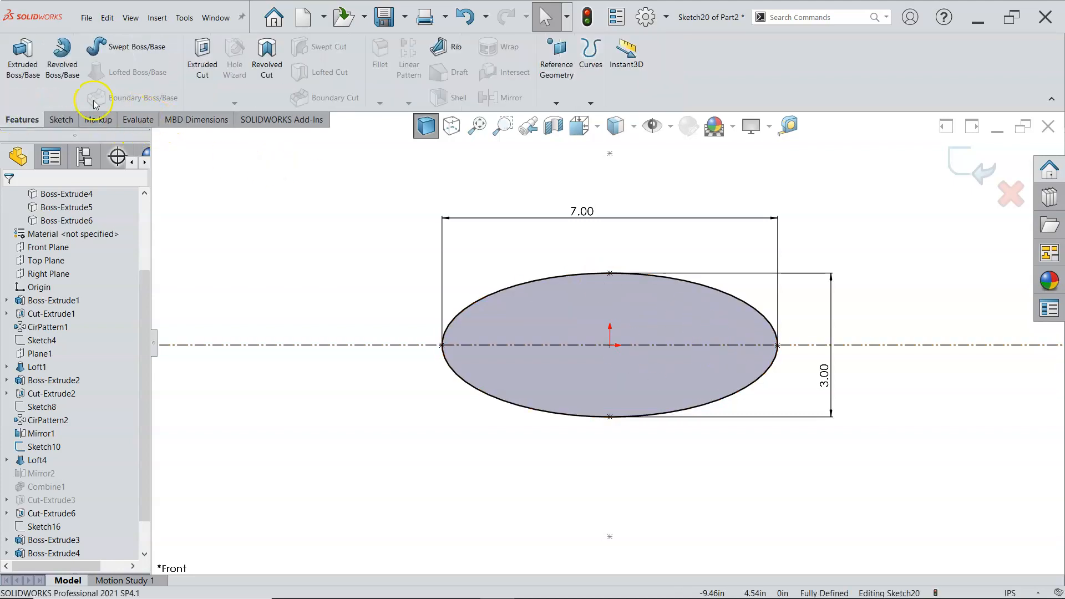
left_click(42, 68)
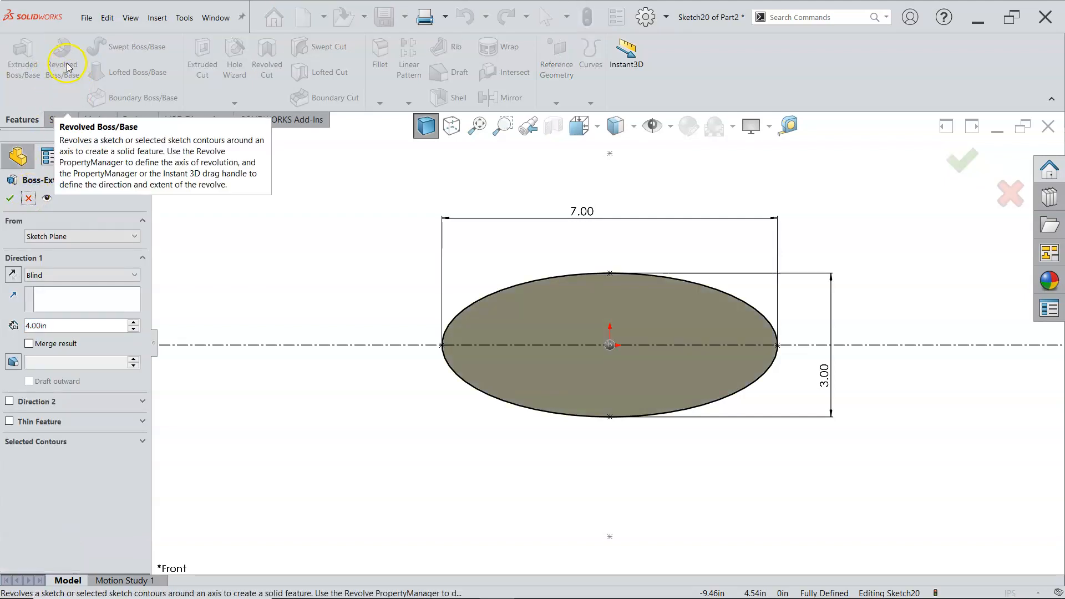
left_click(27, 198)
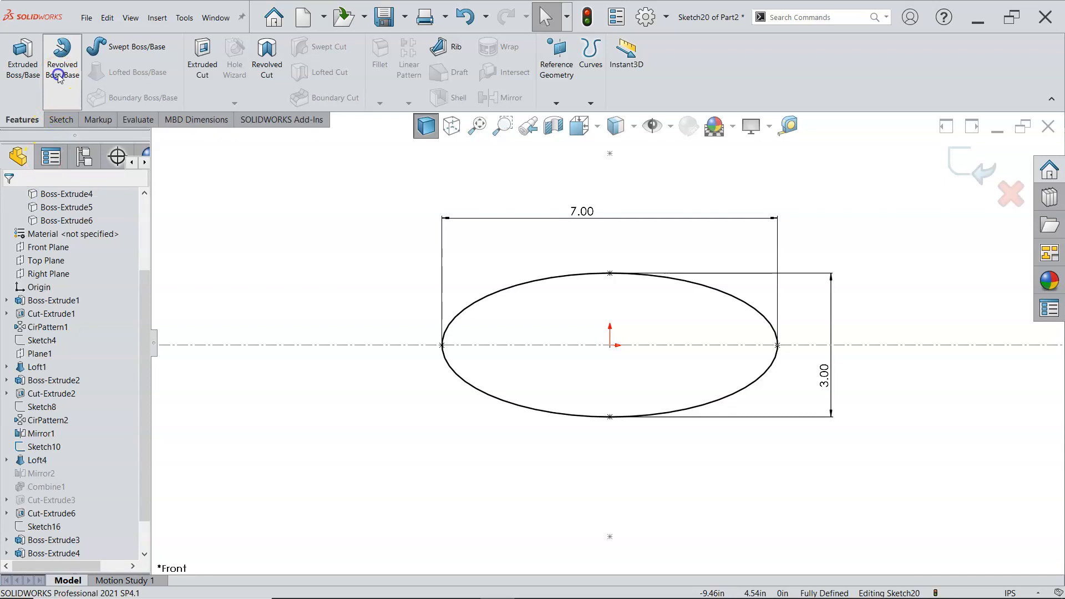
left_click(62, 64)
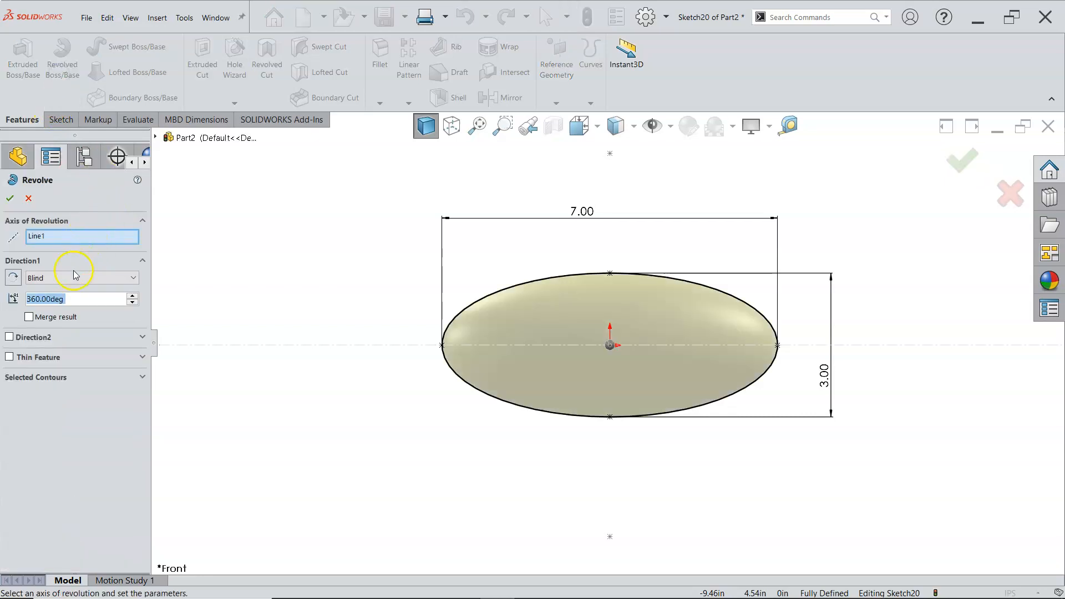
left_click(137, 378)
left_click(498, 314)
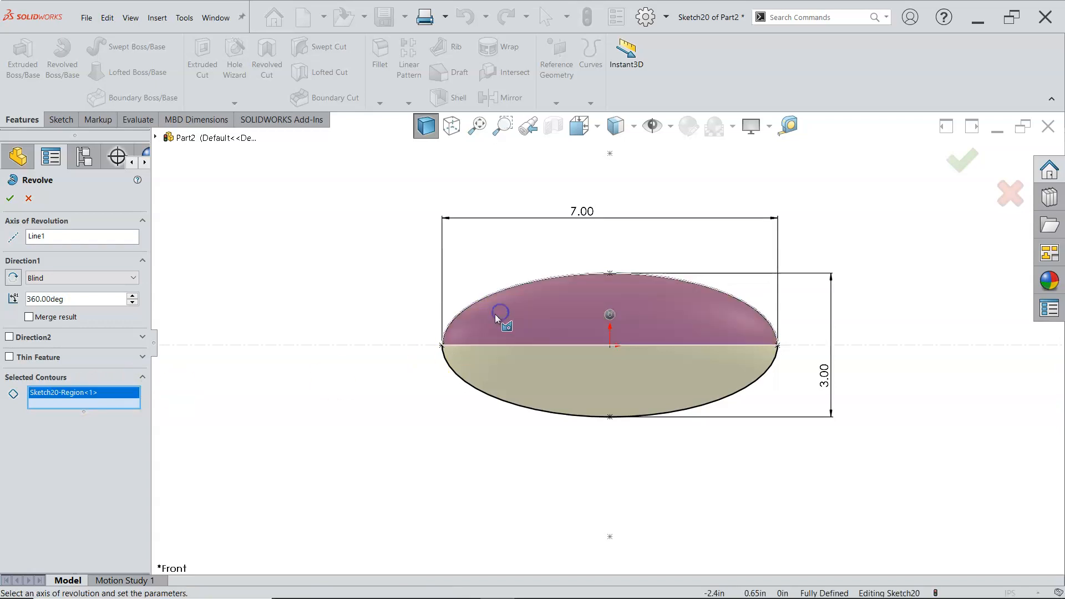
left_click(10, 198)
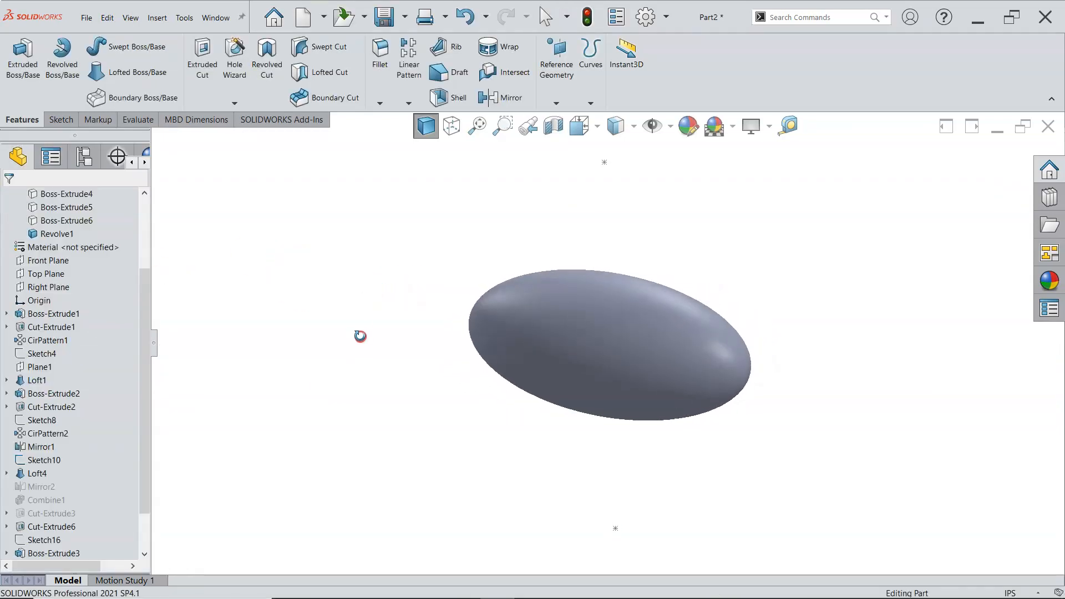
Hide the revolved ellipsoid body and start another sketch on the Front Plane.
right_click(46, 234)
left_click(55, 218)
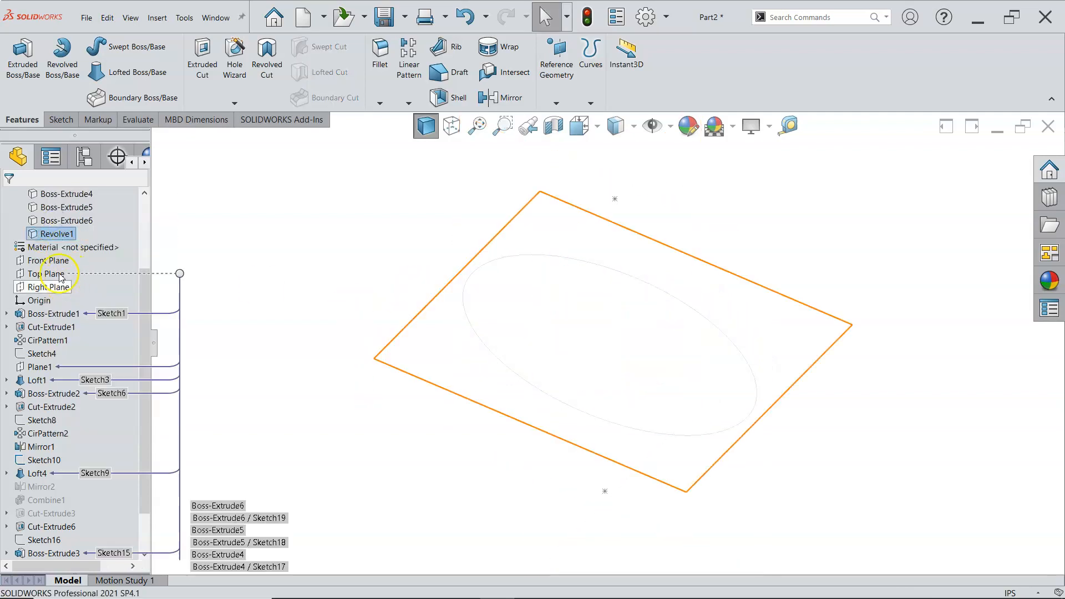
left_click(53, 260)
left_click(60, 245)
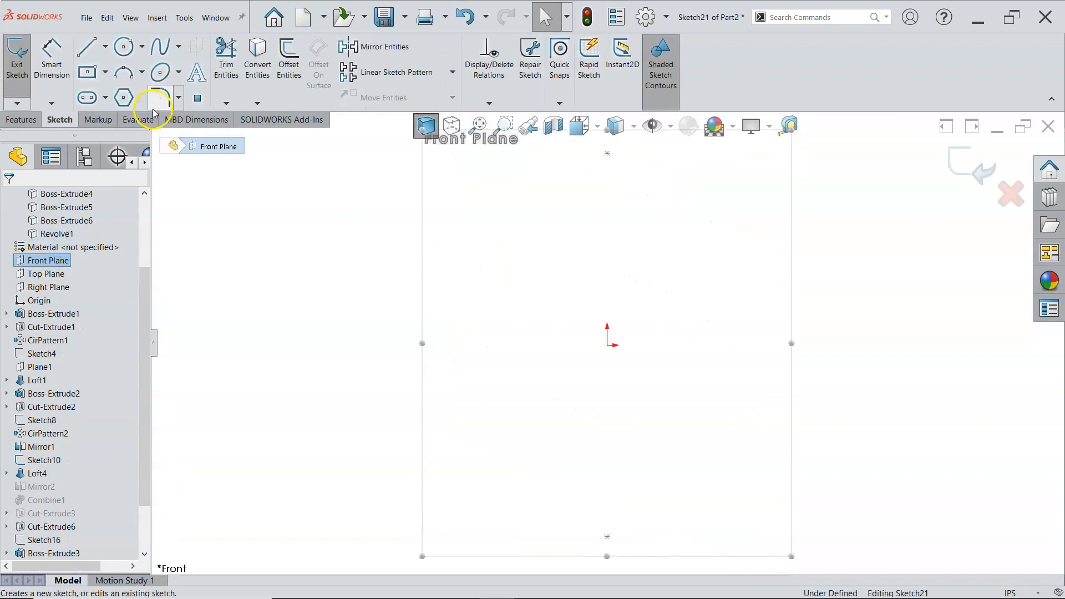
Draw an infinite-length vertical construction centerline through the origin.
left_click(104, 47)
left_click(115, 81)
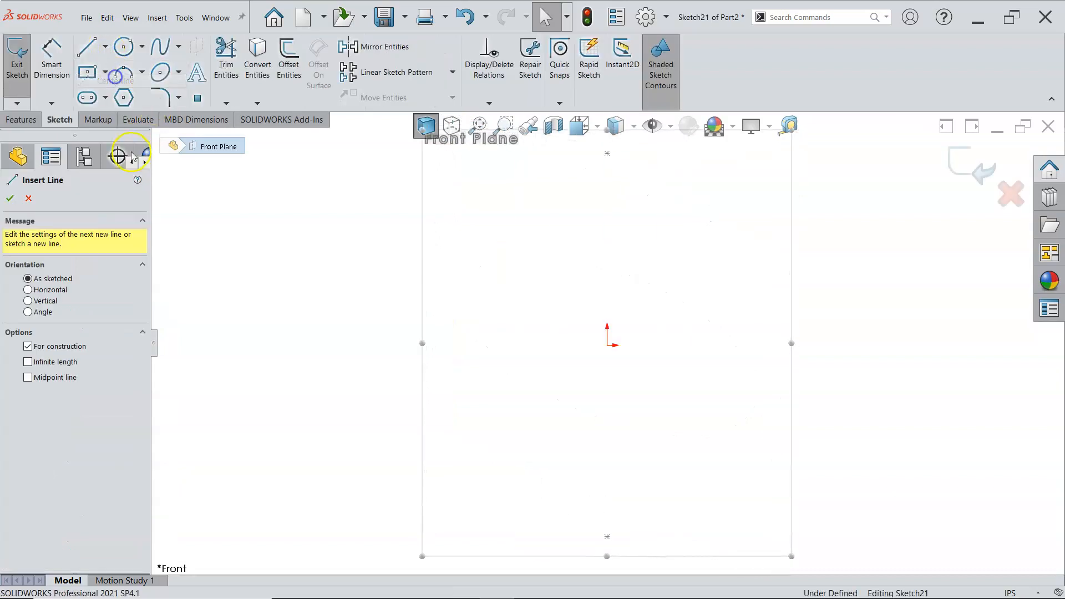
left_click(44, 302)
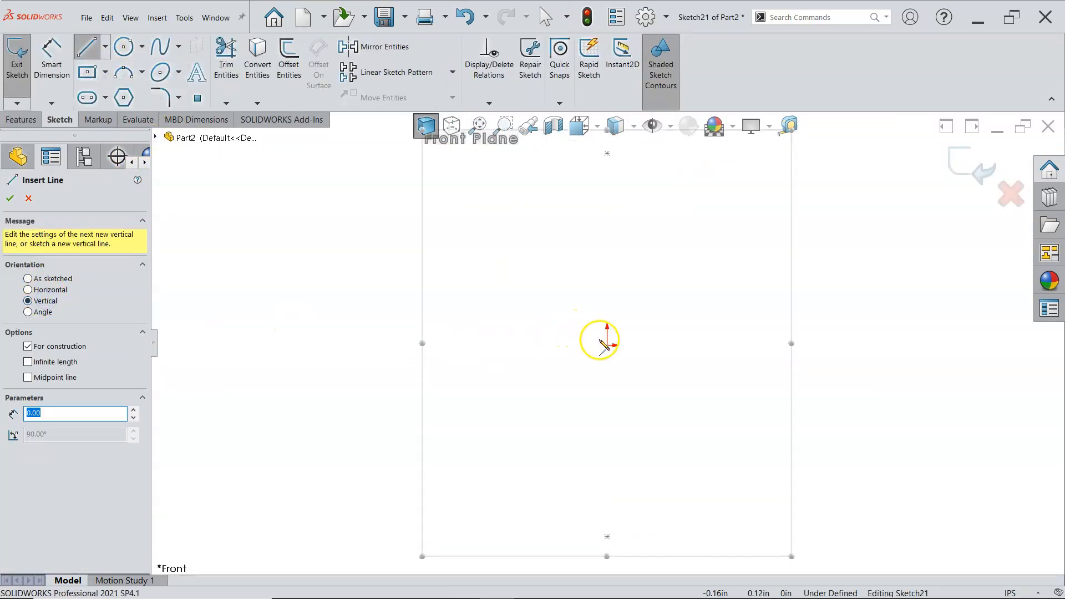
left_click(63, 361)
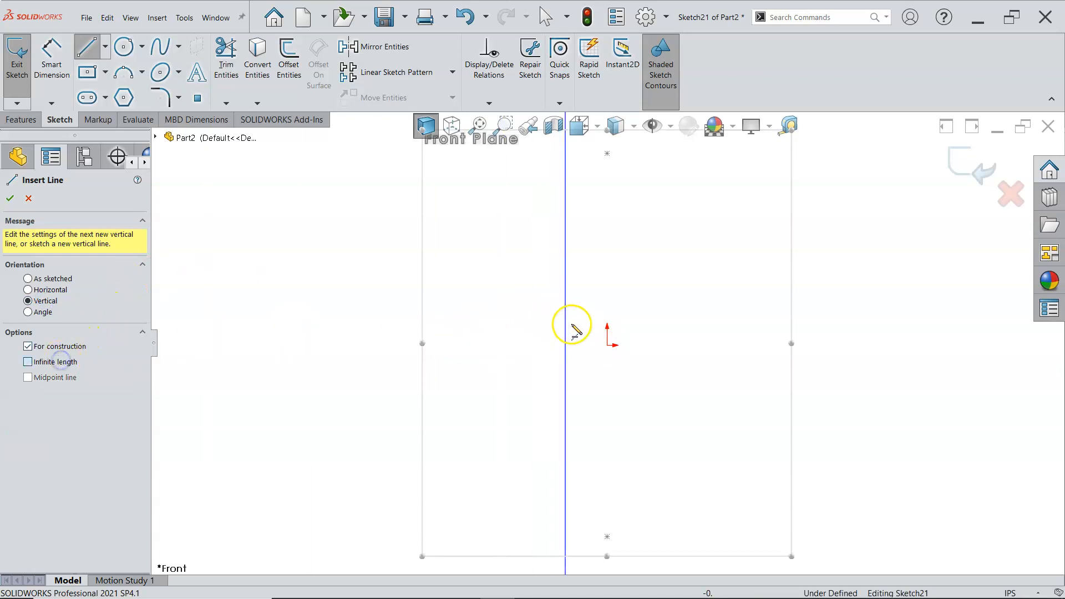
left_click(609, 345)
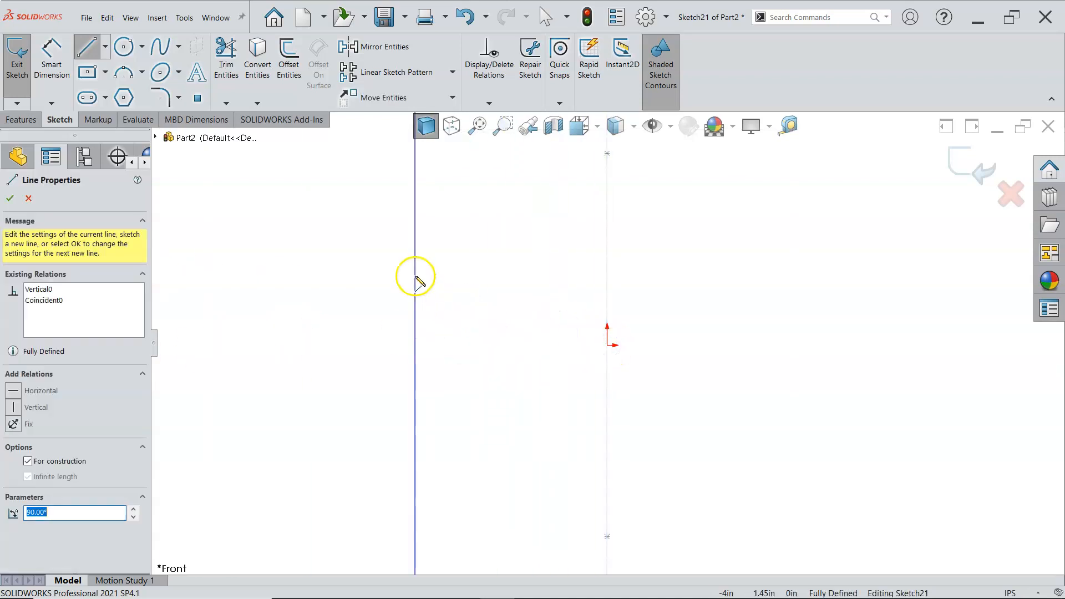
left_click(18, 197)
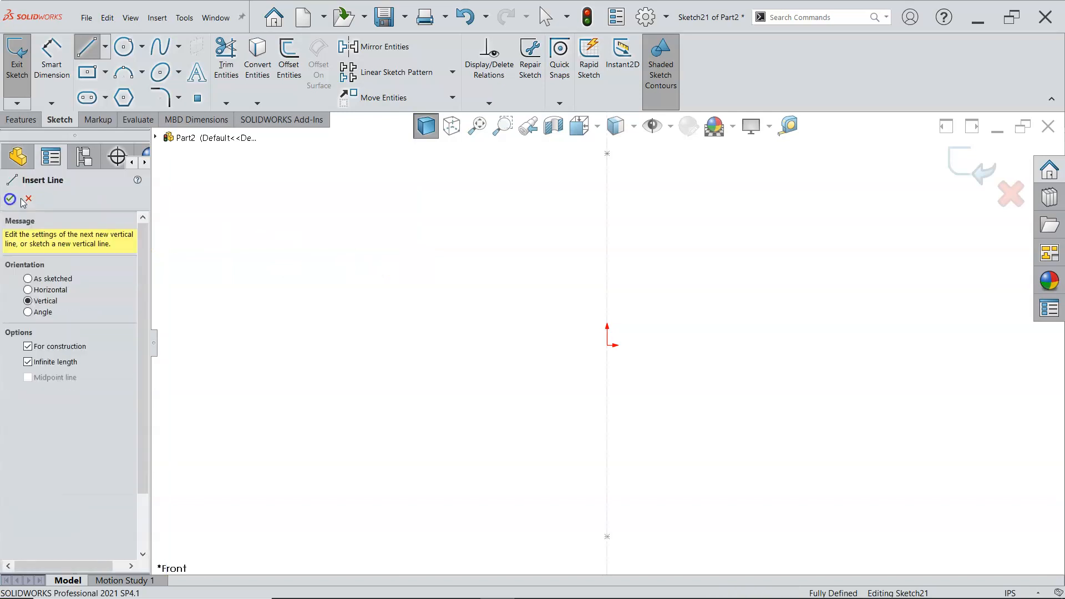
Draw half of a partial ellipse centred on the origin, its ends on the vertical centerline, with radii about 3.09 and 1.27 in.
left_click(178, 71)
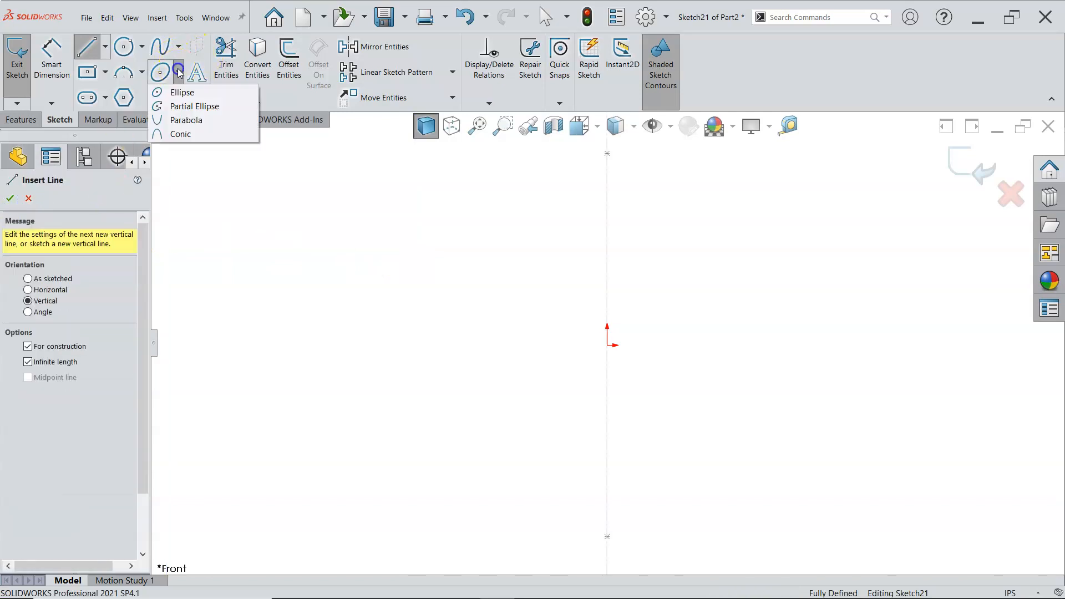
left_click(188, 107)
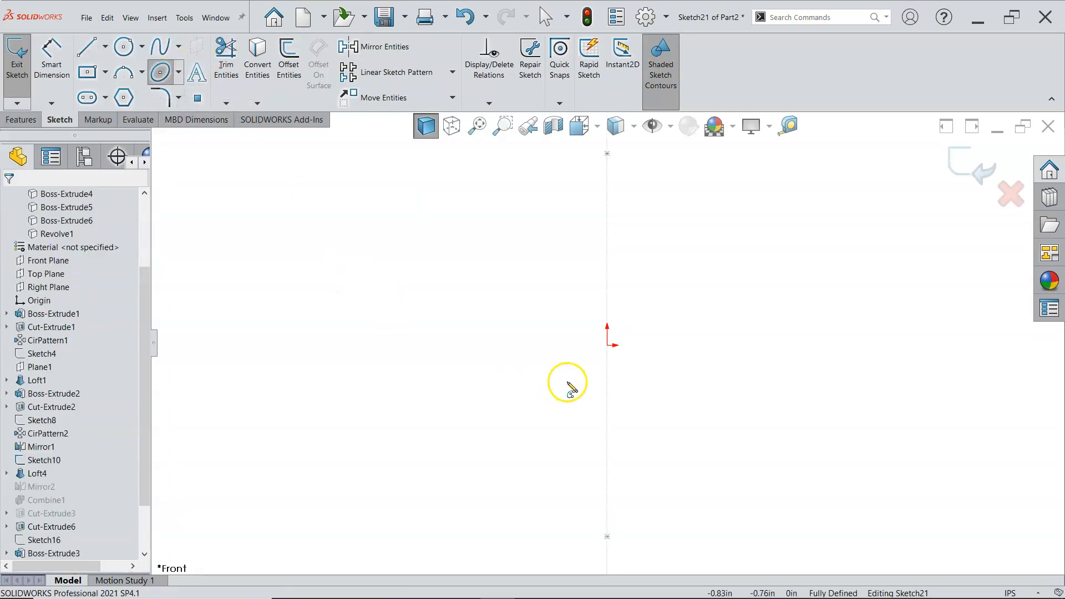
left_click(607, 345)
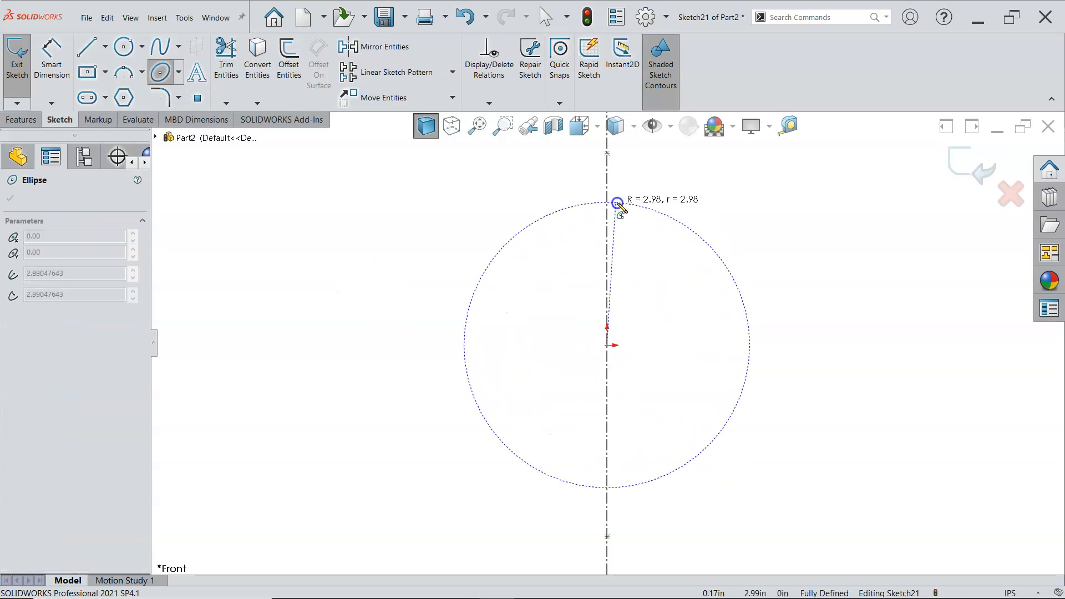
left_click(740, 319)
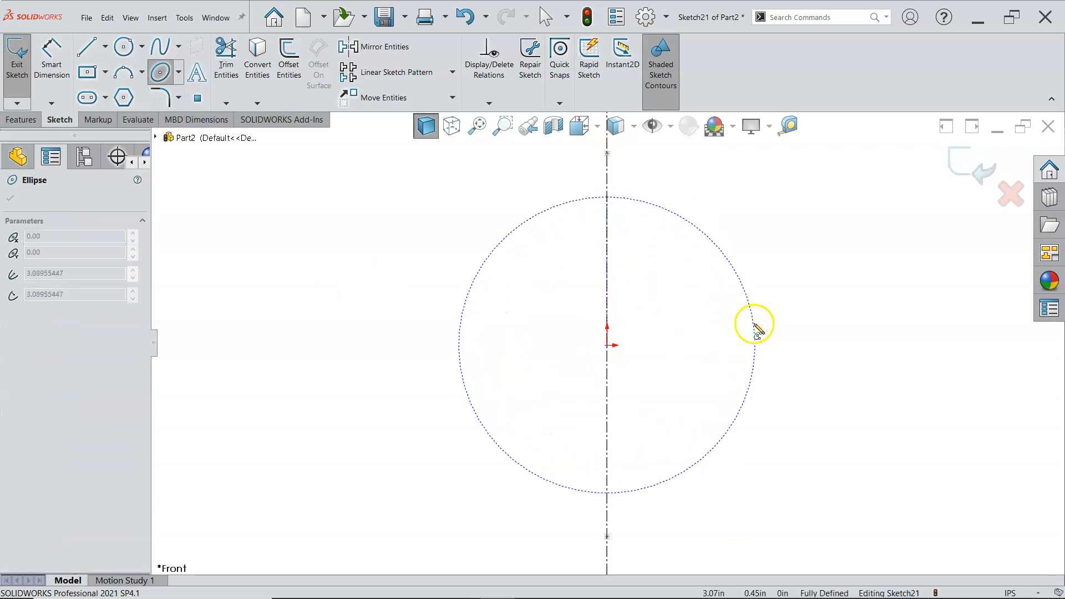
left_click(607, 197)
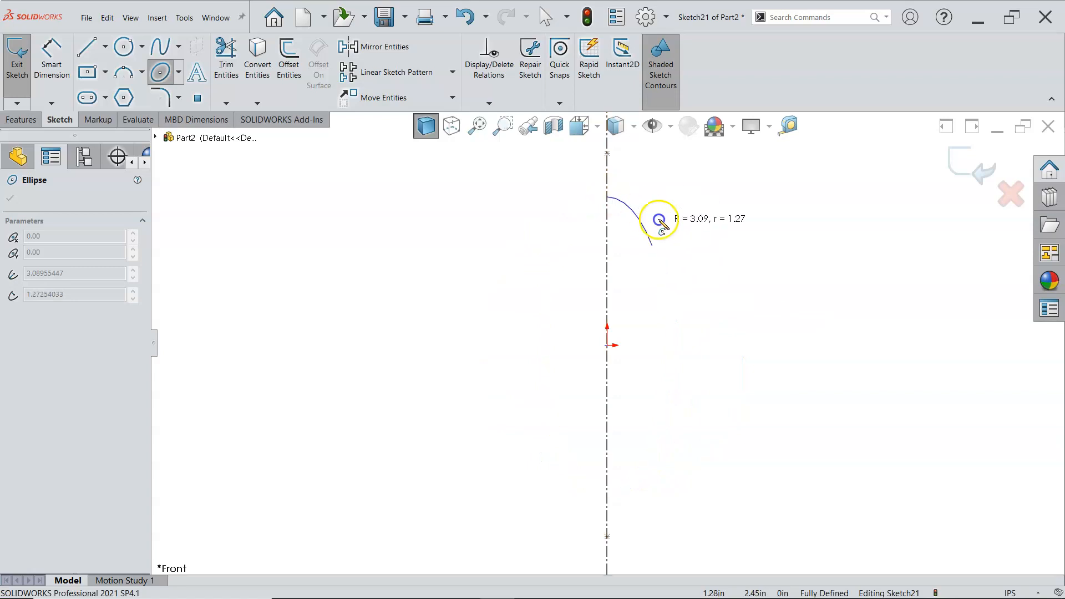
left_click(607, 493)
right_click(491, 283)
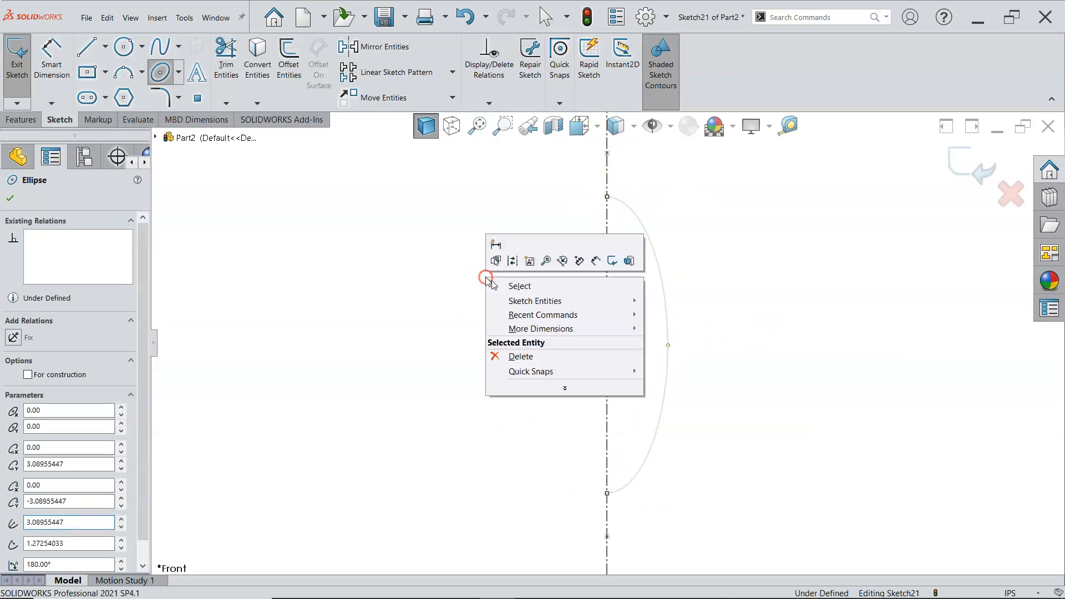
left_click(495, 282)
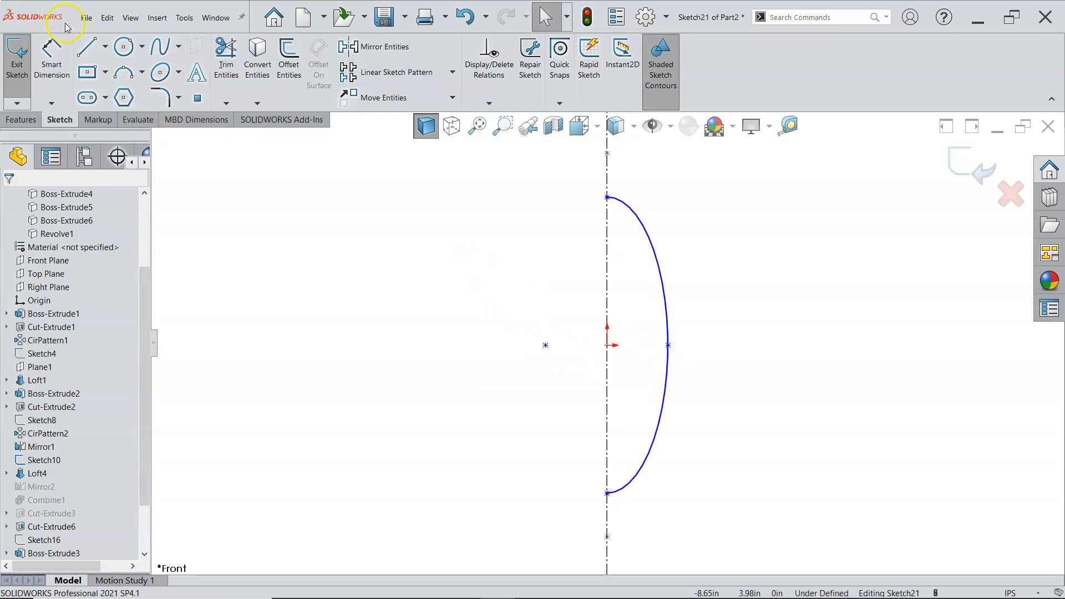
Dimension the ellipse's horizontal minor axis to 2 in between its two side points.
left_click(52, 56)
left_click(546, 345)
left_click(665, 350)
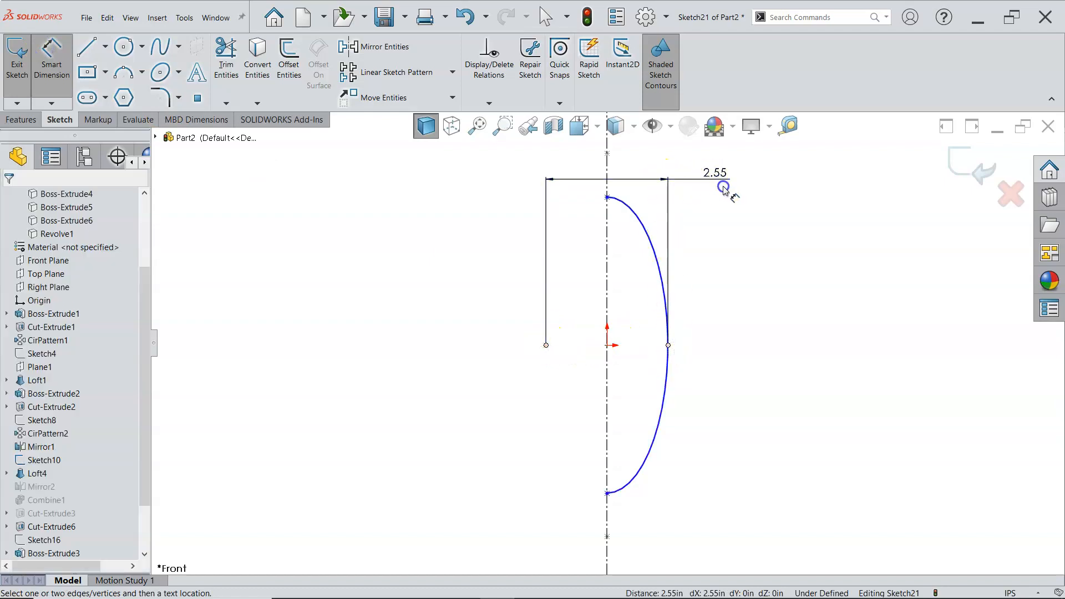
left_click(724, 188)
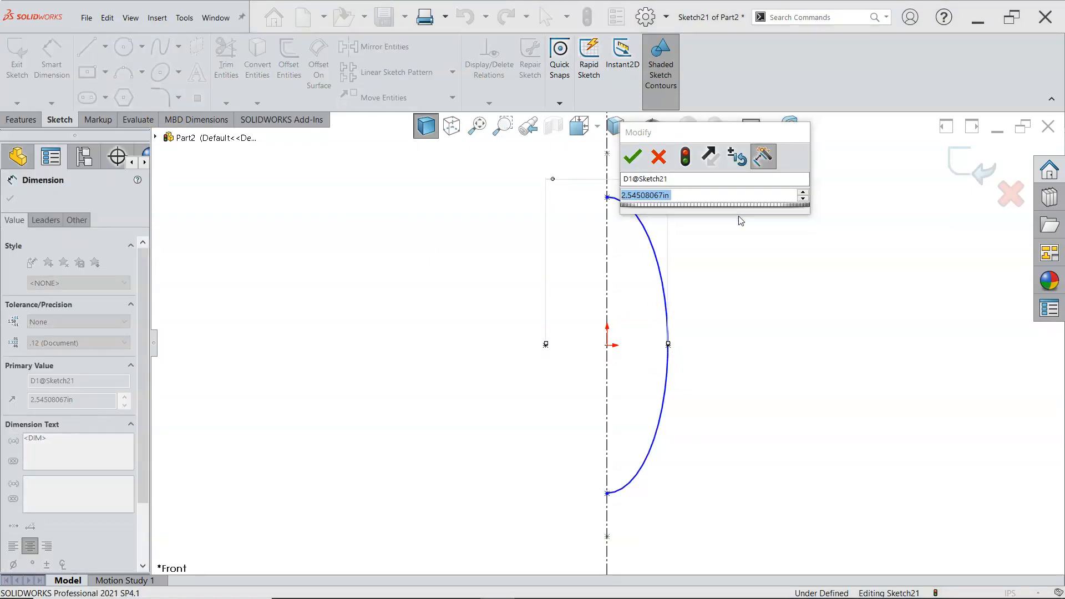
type("2")
key("Return")
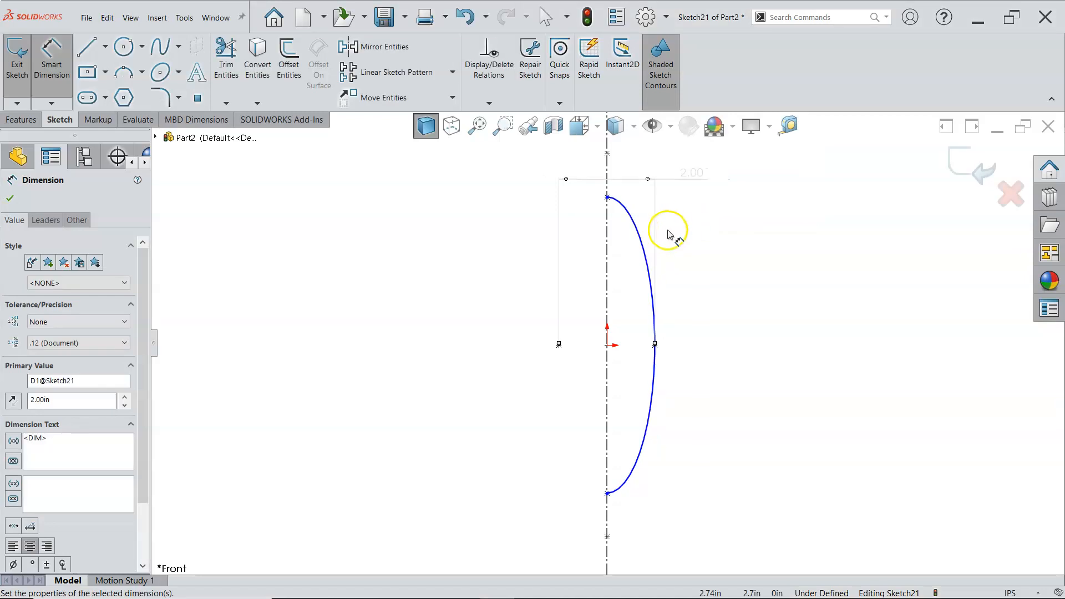
Dimension the ellipse's vertical major axis to 6 in between the arc's upper and lower end points.
left_click(608, 198)
left_click(608, 493)
left_click(464, 351)
type("6")
key("Return")
right_click(721, 284)
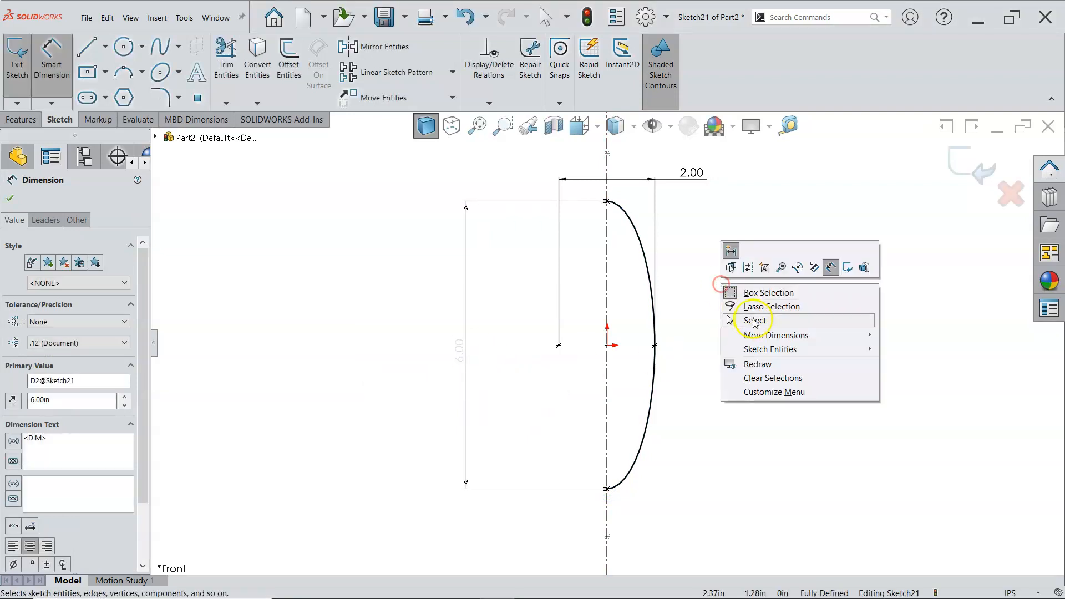
left_click(754, 320)
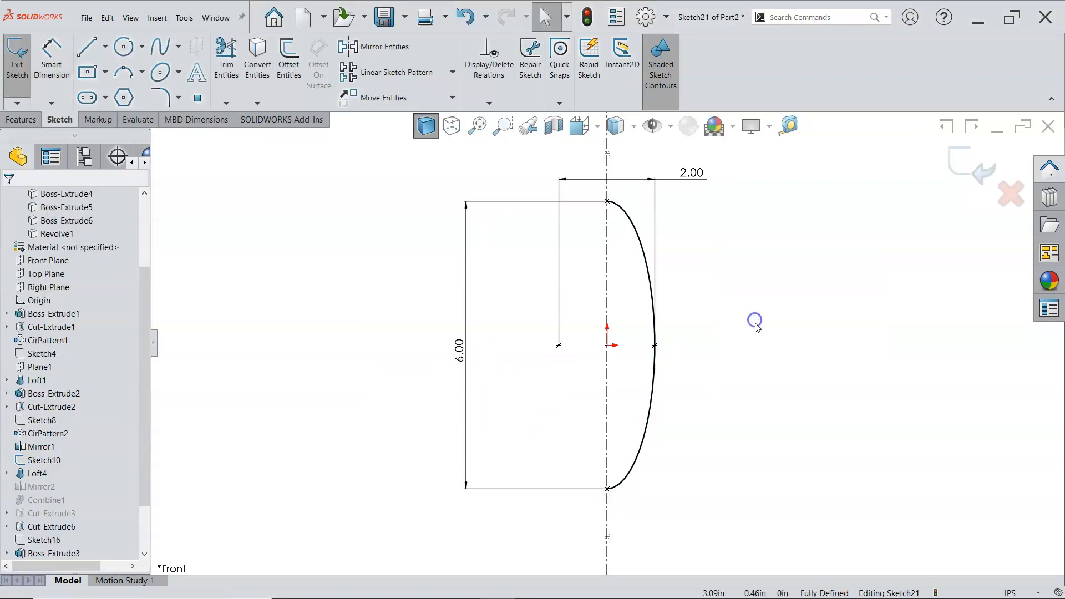
Close the half ellipse with a vertical line between its upper and lower end points.
left_click(89, 47)
left_click(608, 202)
left_click(608, 489)
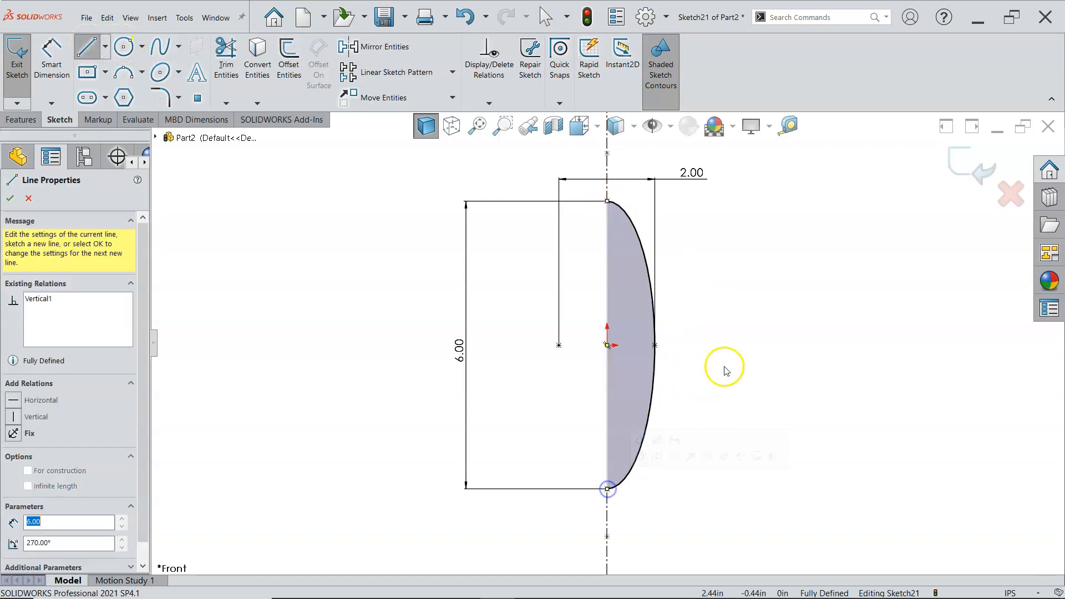
right_click(722, 347)
left_click(755, 356)
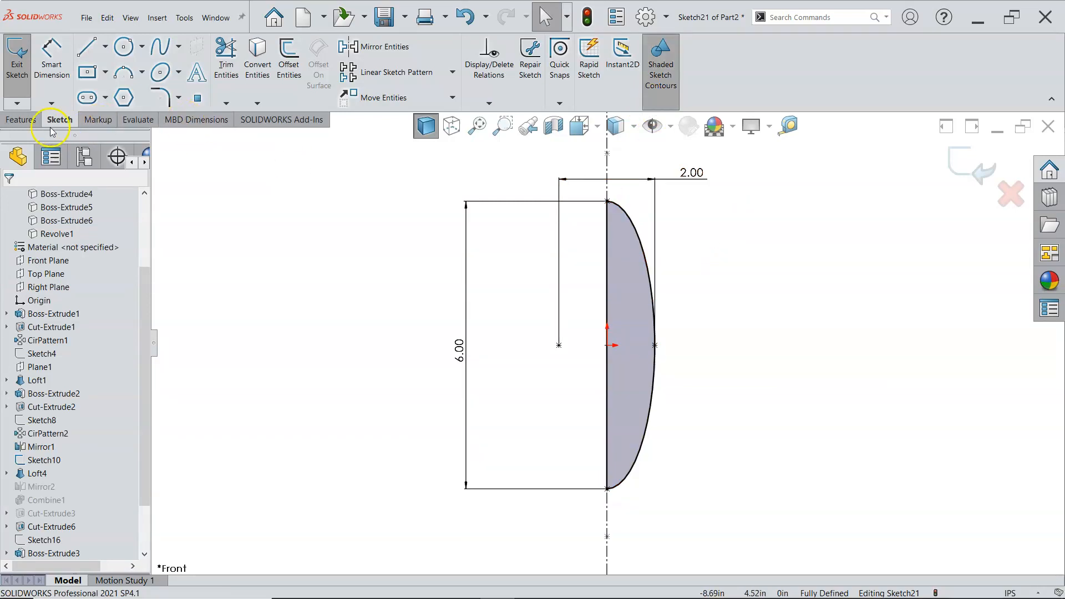
Revolve the closed half ellipse 360° about the vertical centerline as a separate, unmerged body.
left_click(24, 122)
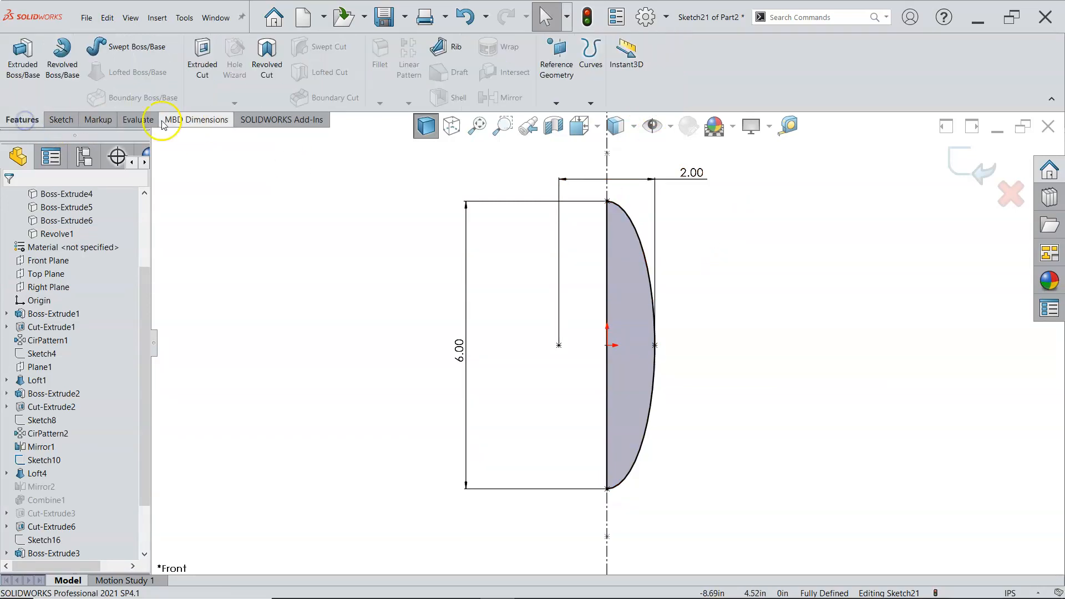
left_click(63, 63)
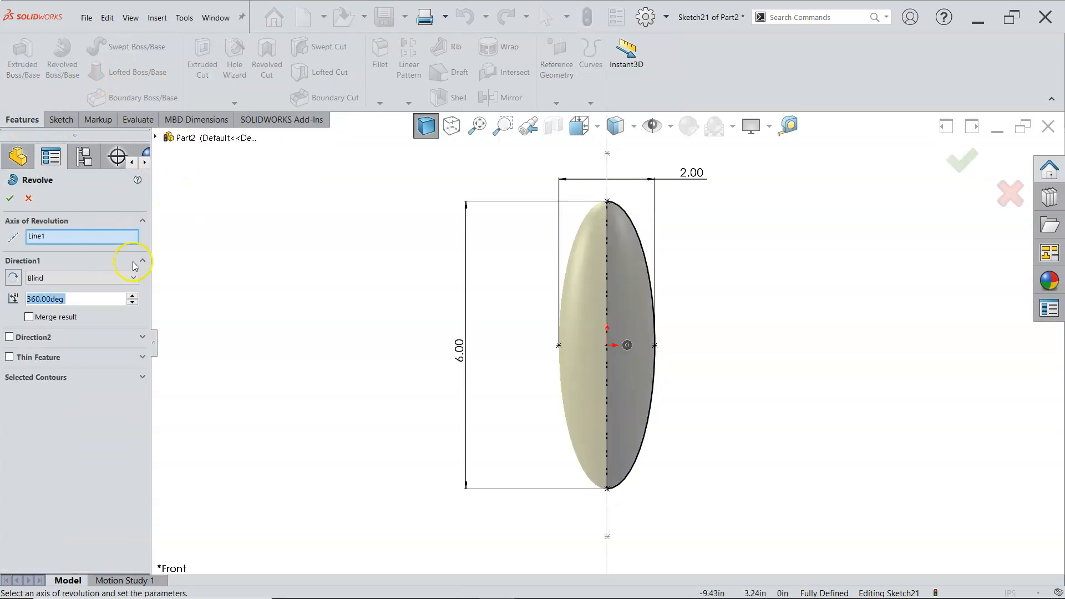
left_click(19, 195)
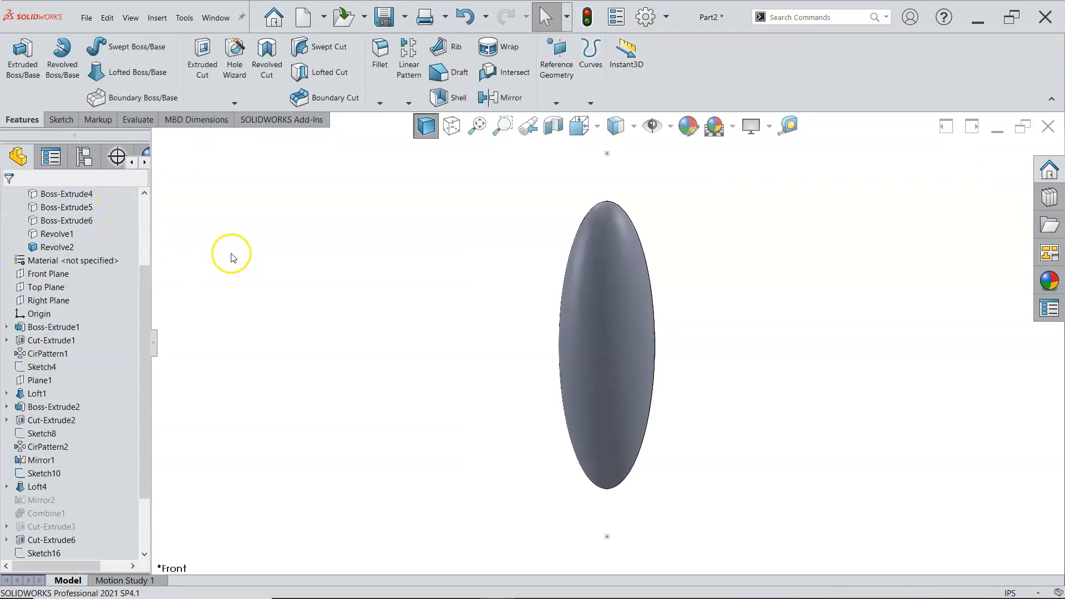
Show the hidden horizontal ellipsoid body and view both crossing ellipsoids at an angle.
right_click(55, 233)
left_click(66, 207)
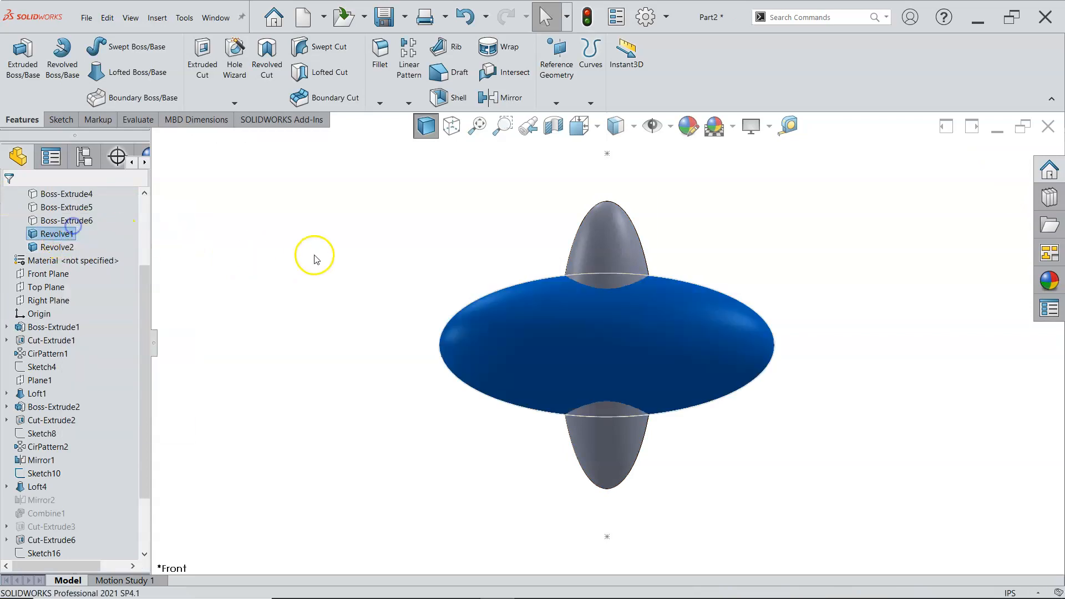
middle_click_drag(346, 258, 304, 376)
left_click(353, 305)
middle_click_drag(353, 305, 357, 236)
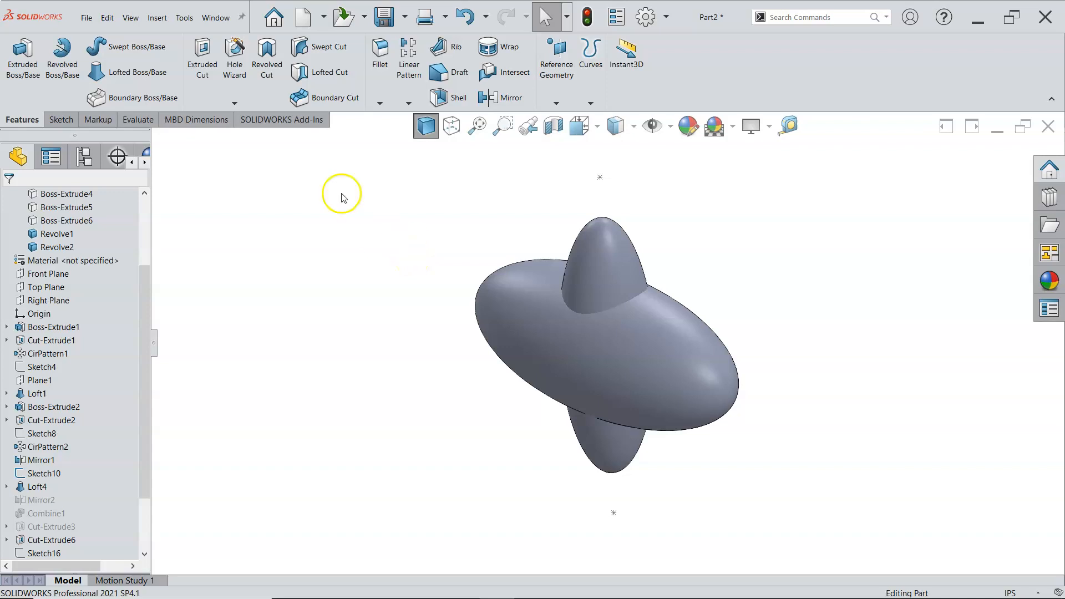
Combine the bodies with the Subtract operation, removing the vertical ellipsoid from the horizontal one.
left_click(157, 19)
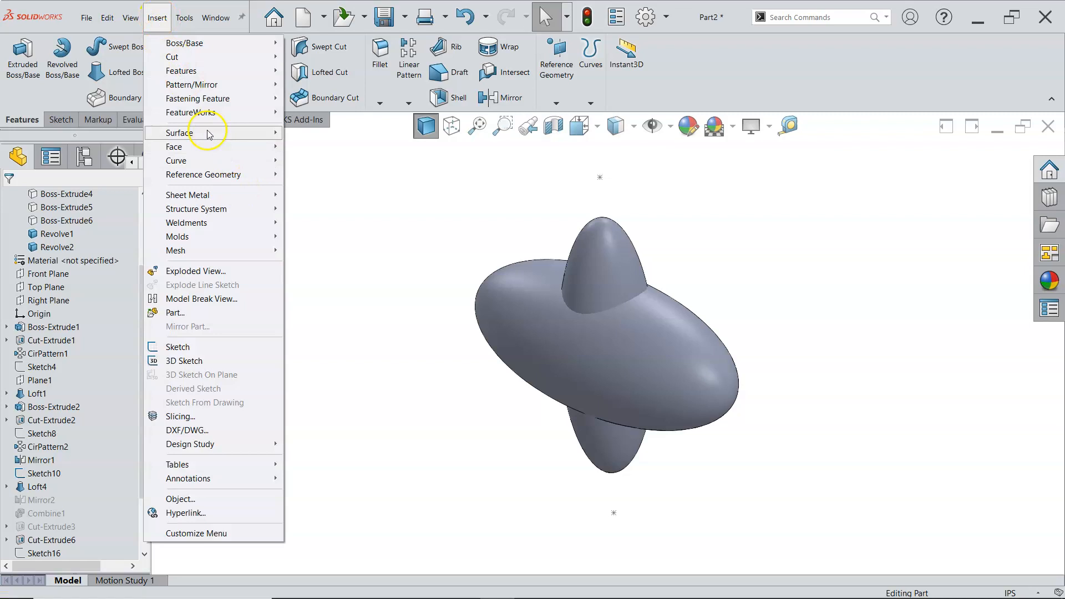
mouse_move(195, 75)
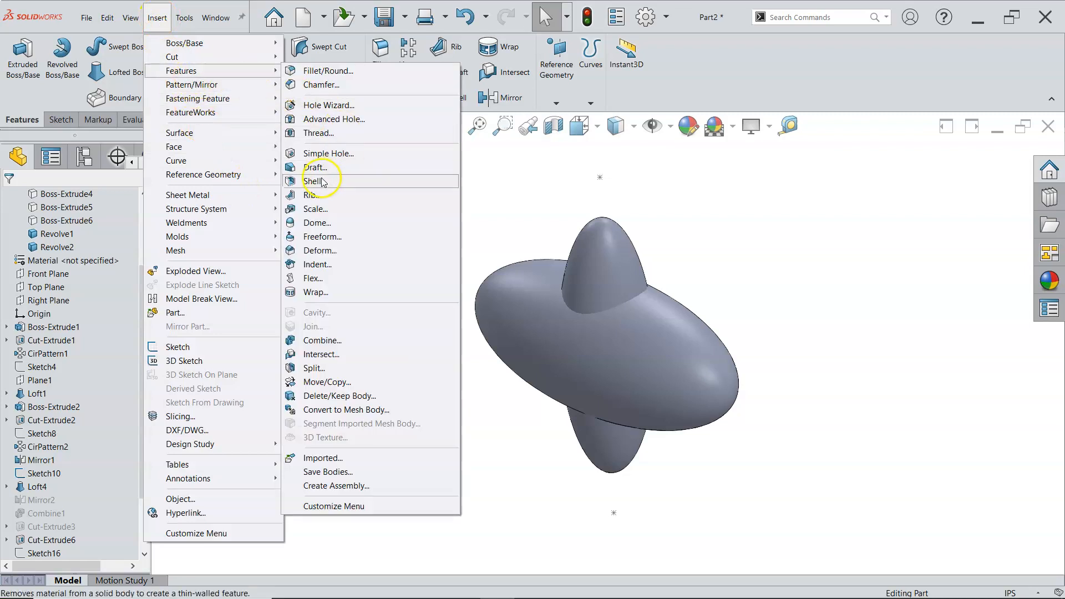
left_click(318, 340)
left_click(27, 249)
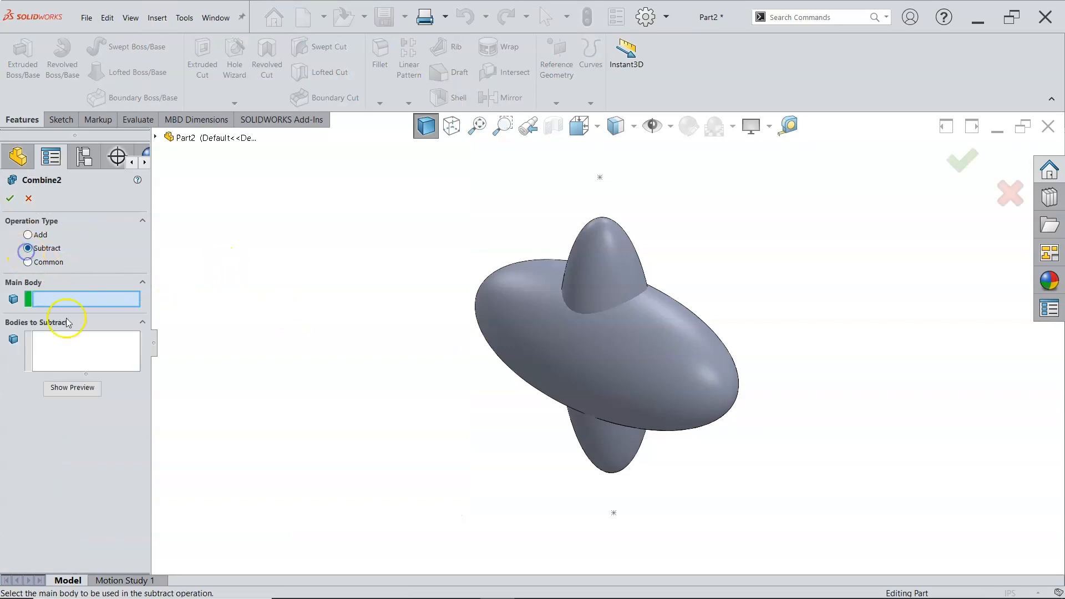
left_click(509, 309)
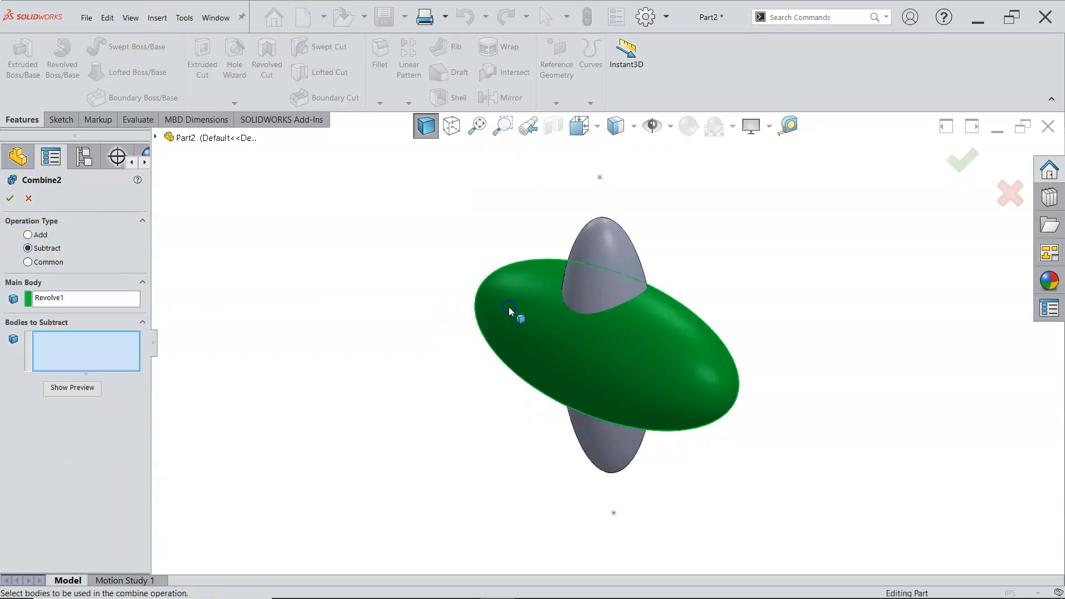
left_click(630, 248)
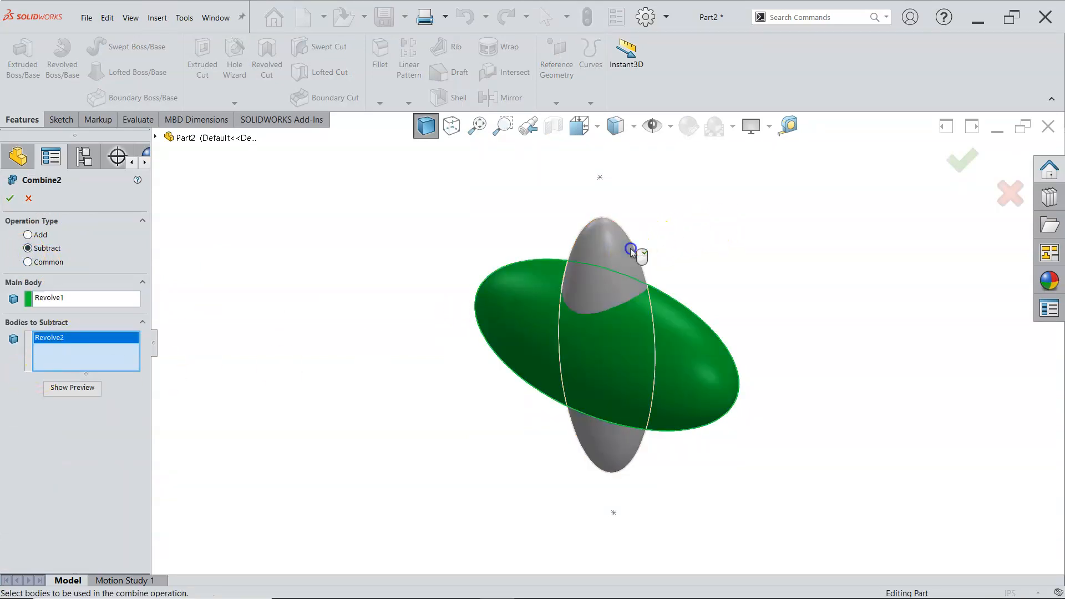
left_click(13, 199)
middle_click_drag(238, 226, 318, 250)
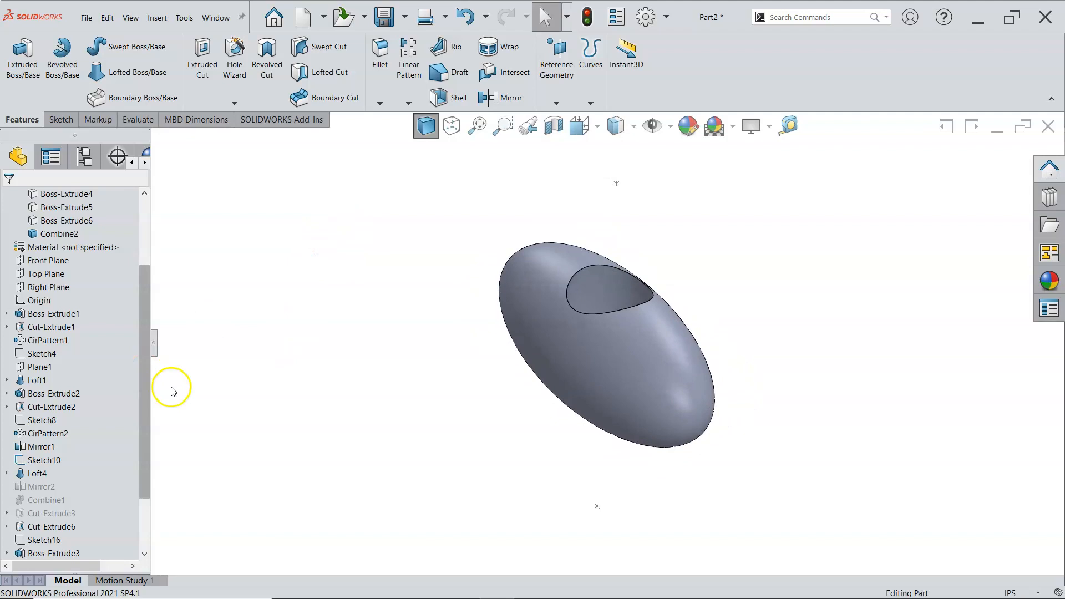
Change the ellipsoids' Combine feature to the Common operation, with both revolved bodies as the bodies to combine.
left_click_drag(143, 422, 147, 511)
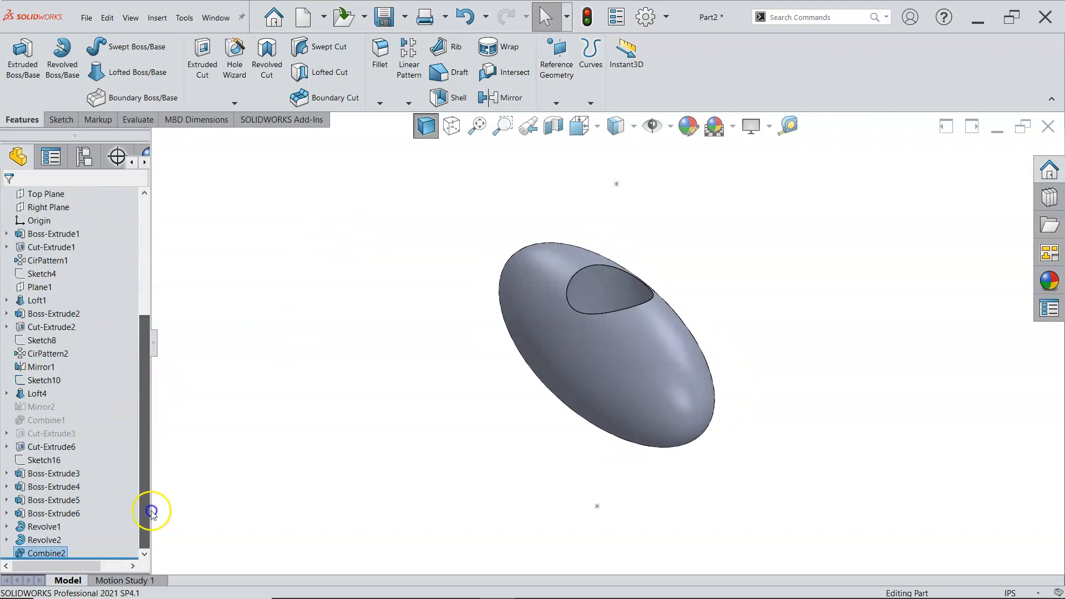
right_click(53, 553)
left_click(65, 323)
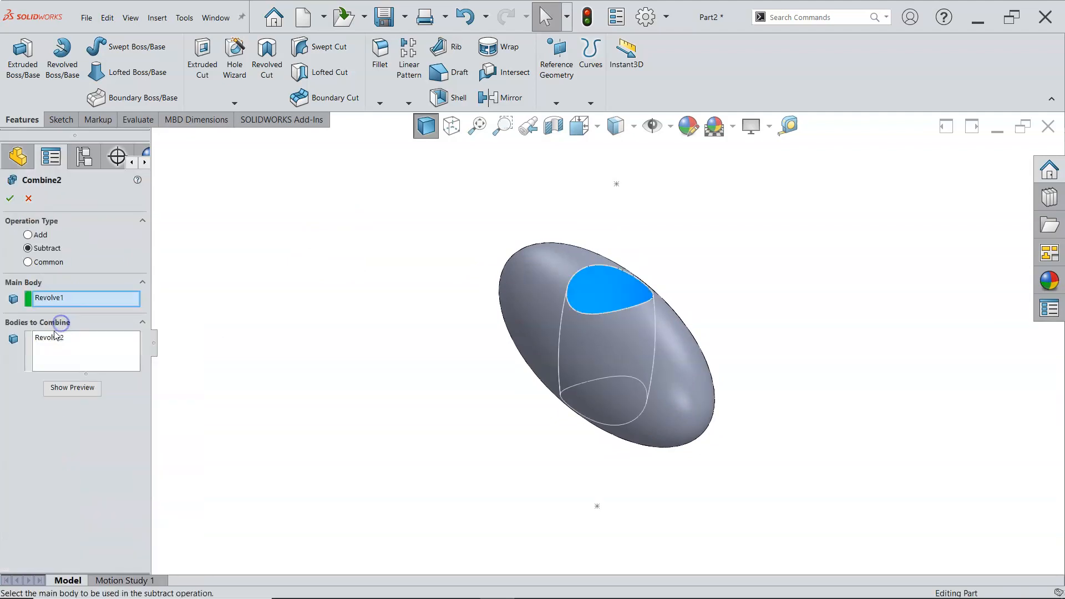
left_click(29, 262)
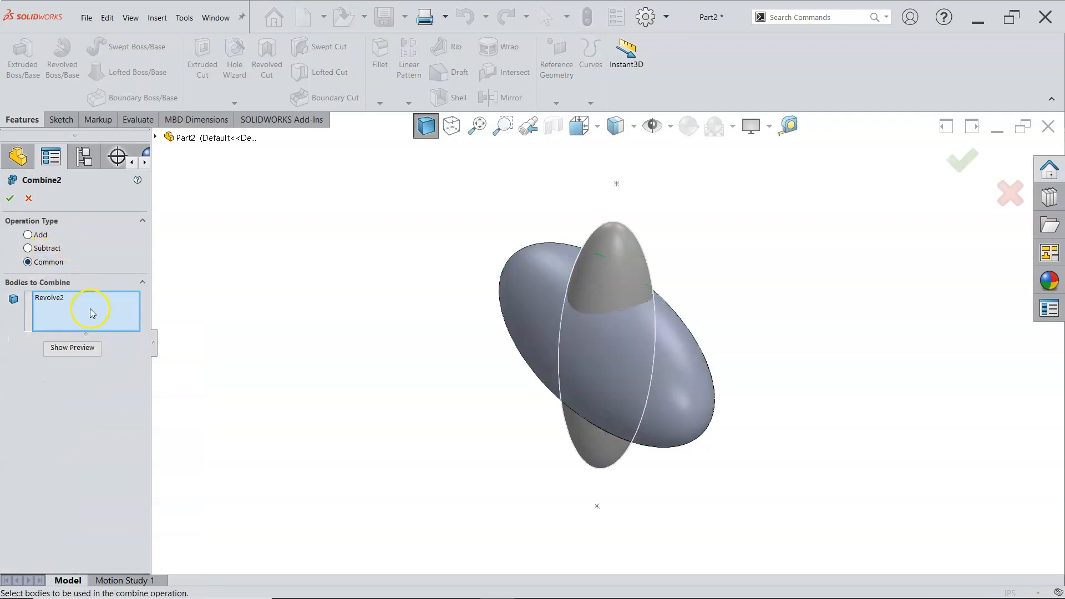
left_click(537, 273)
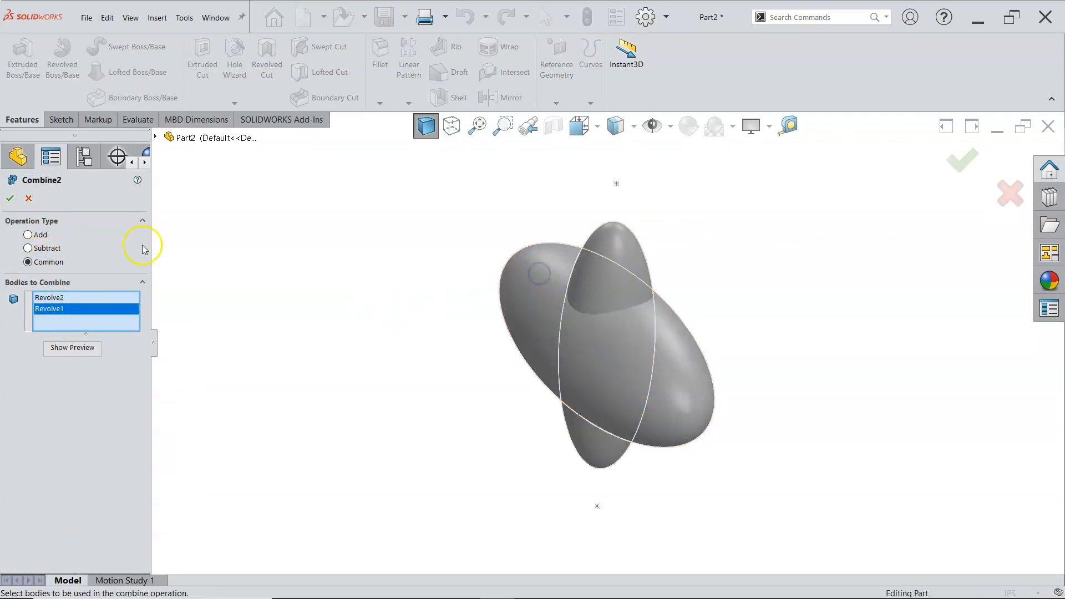
left_click(10, 198)
middle_click_drag(399, 317, 514, 403)
left_click(481, 346)
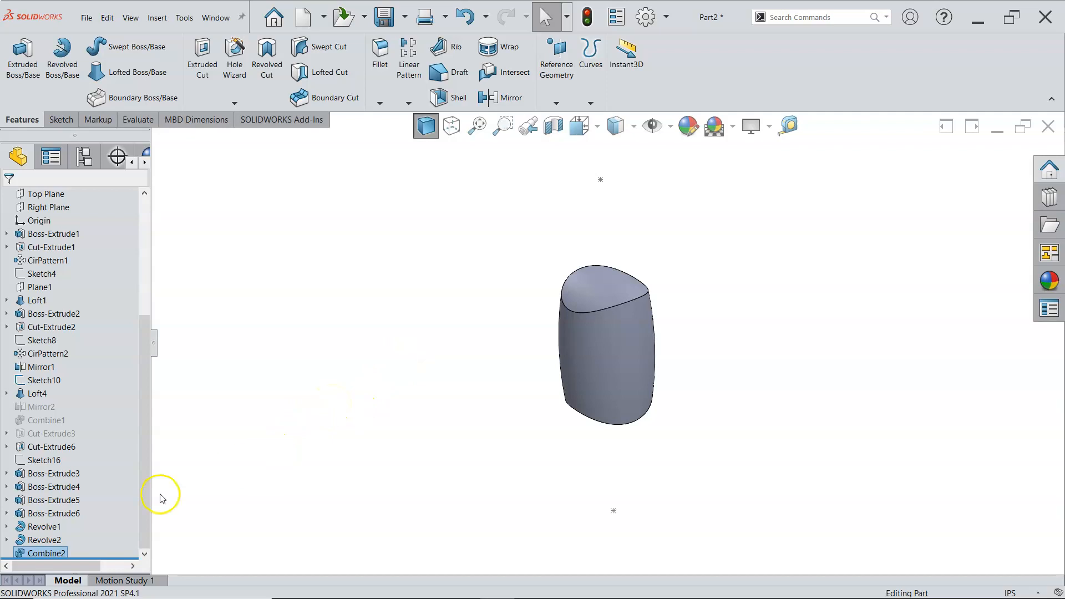
Switch to the browser and examine the solids in Figure 4.7.
left_click(290, 587)
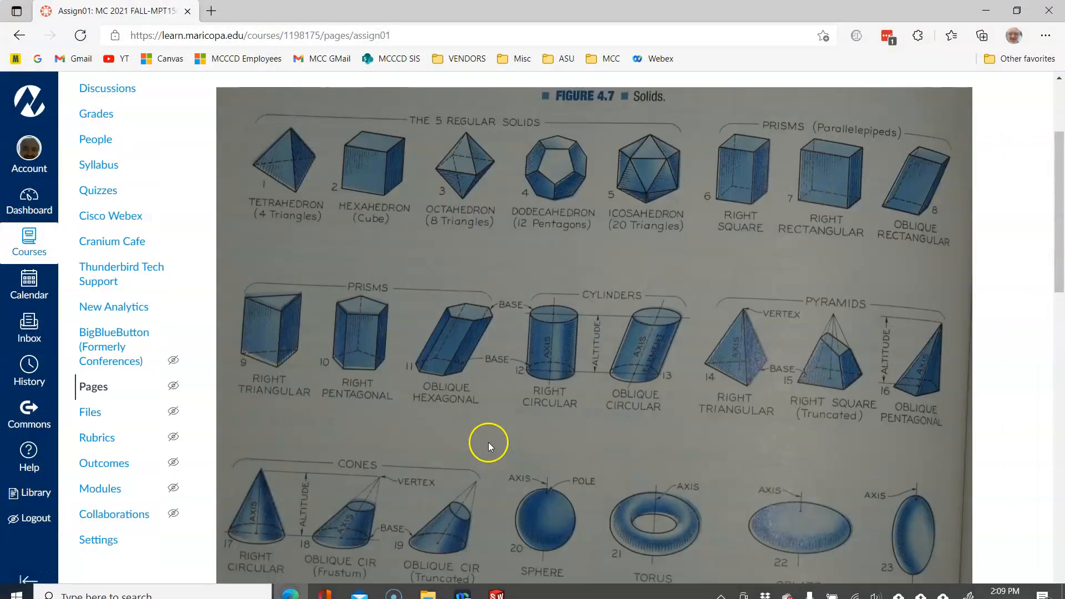